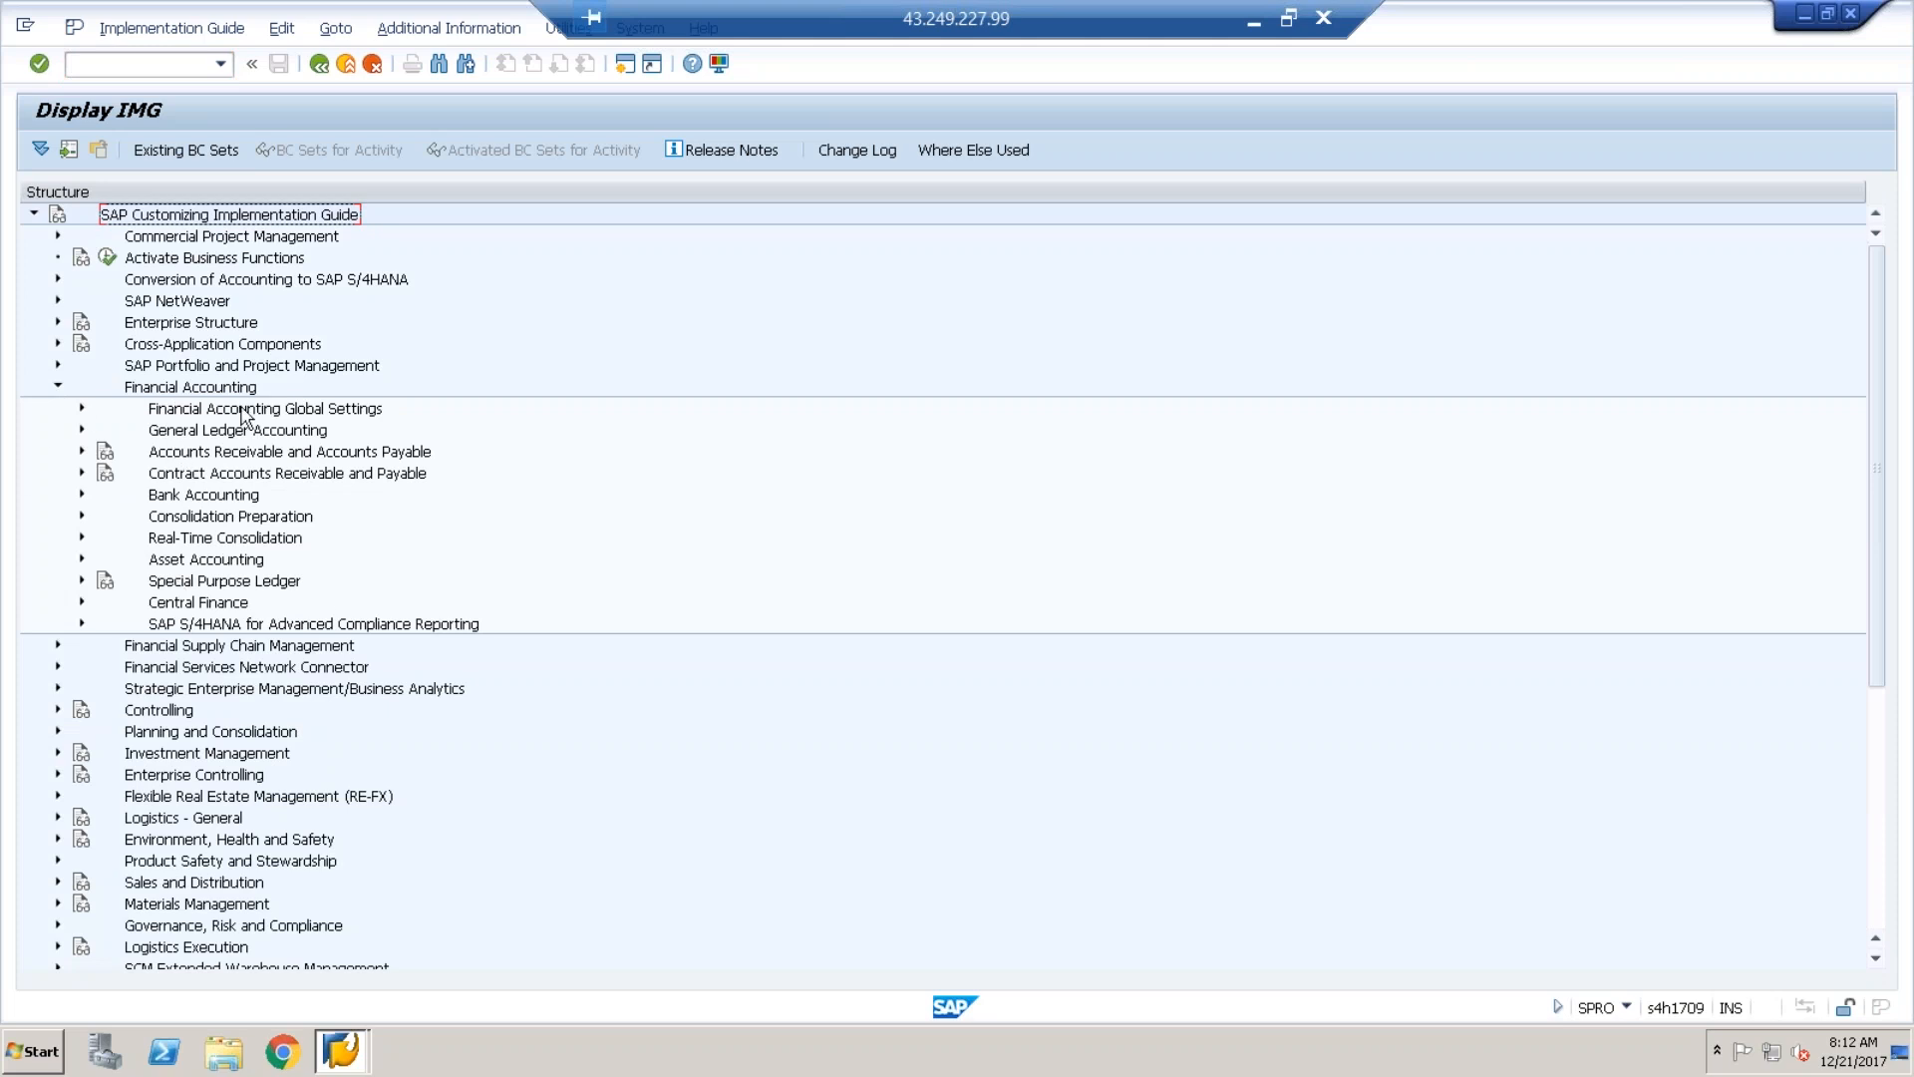
- Open Define Settings for Ledgers and Currency Types under Financial Accounting Global Settings > Ledgers > Ledger and dismiss the consistency check messages
left_click(82, 430)
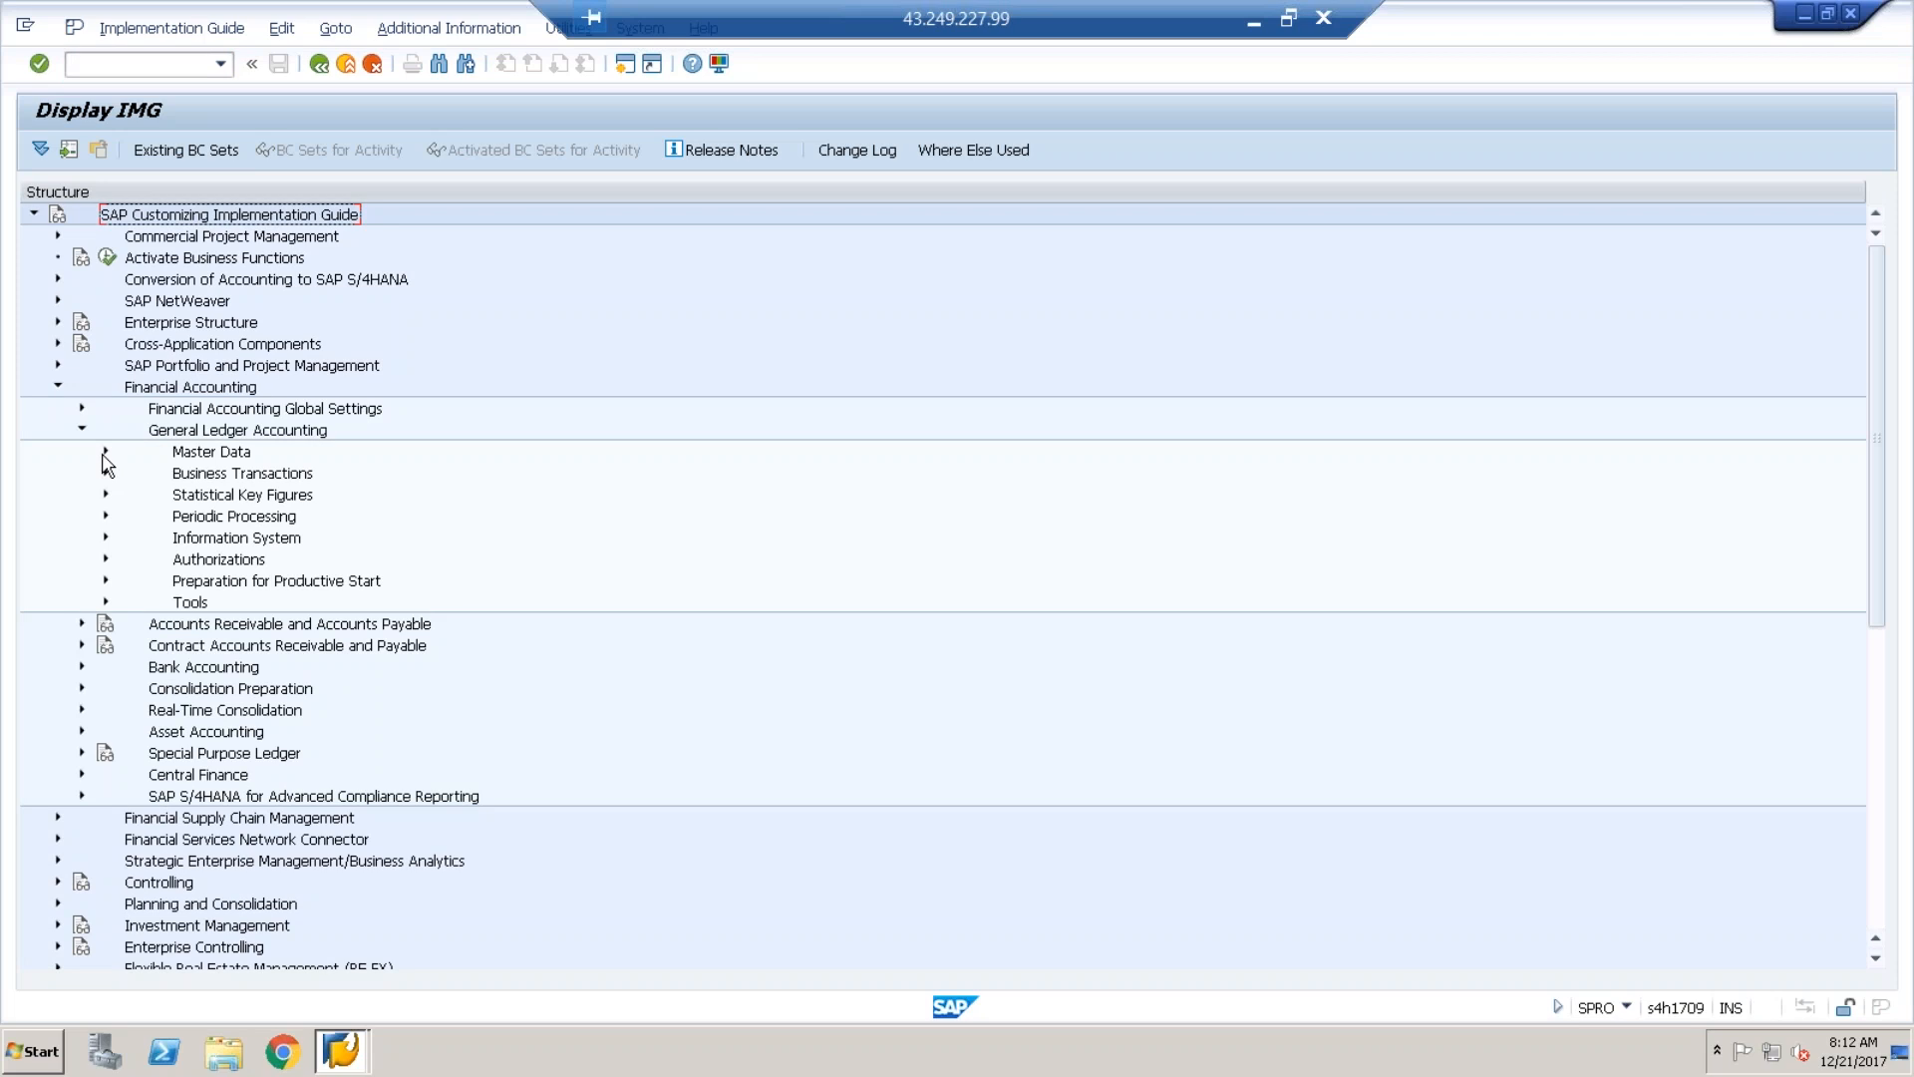
left_click(81, 408)
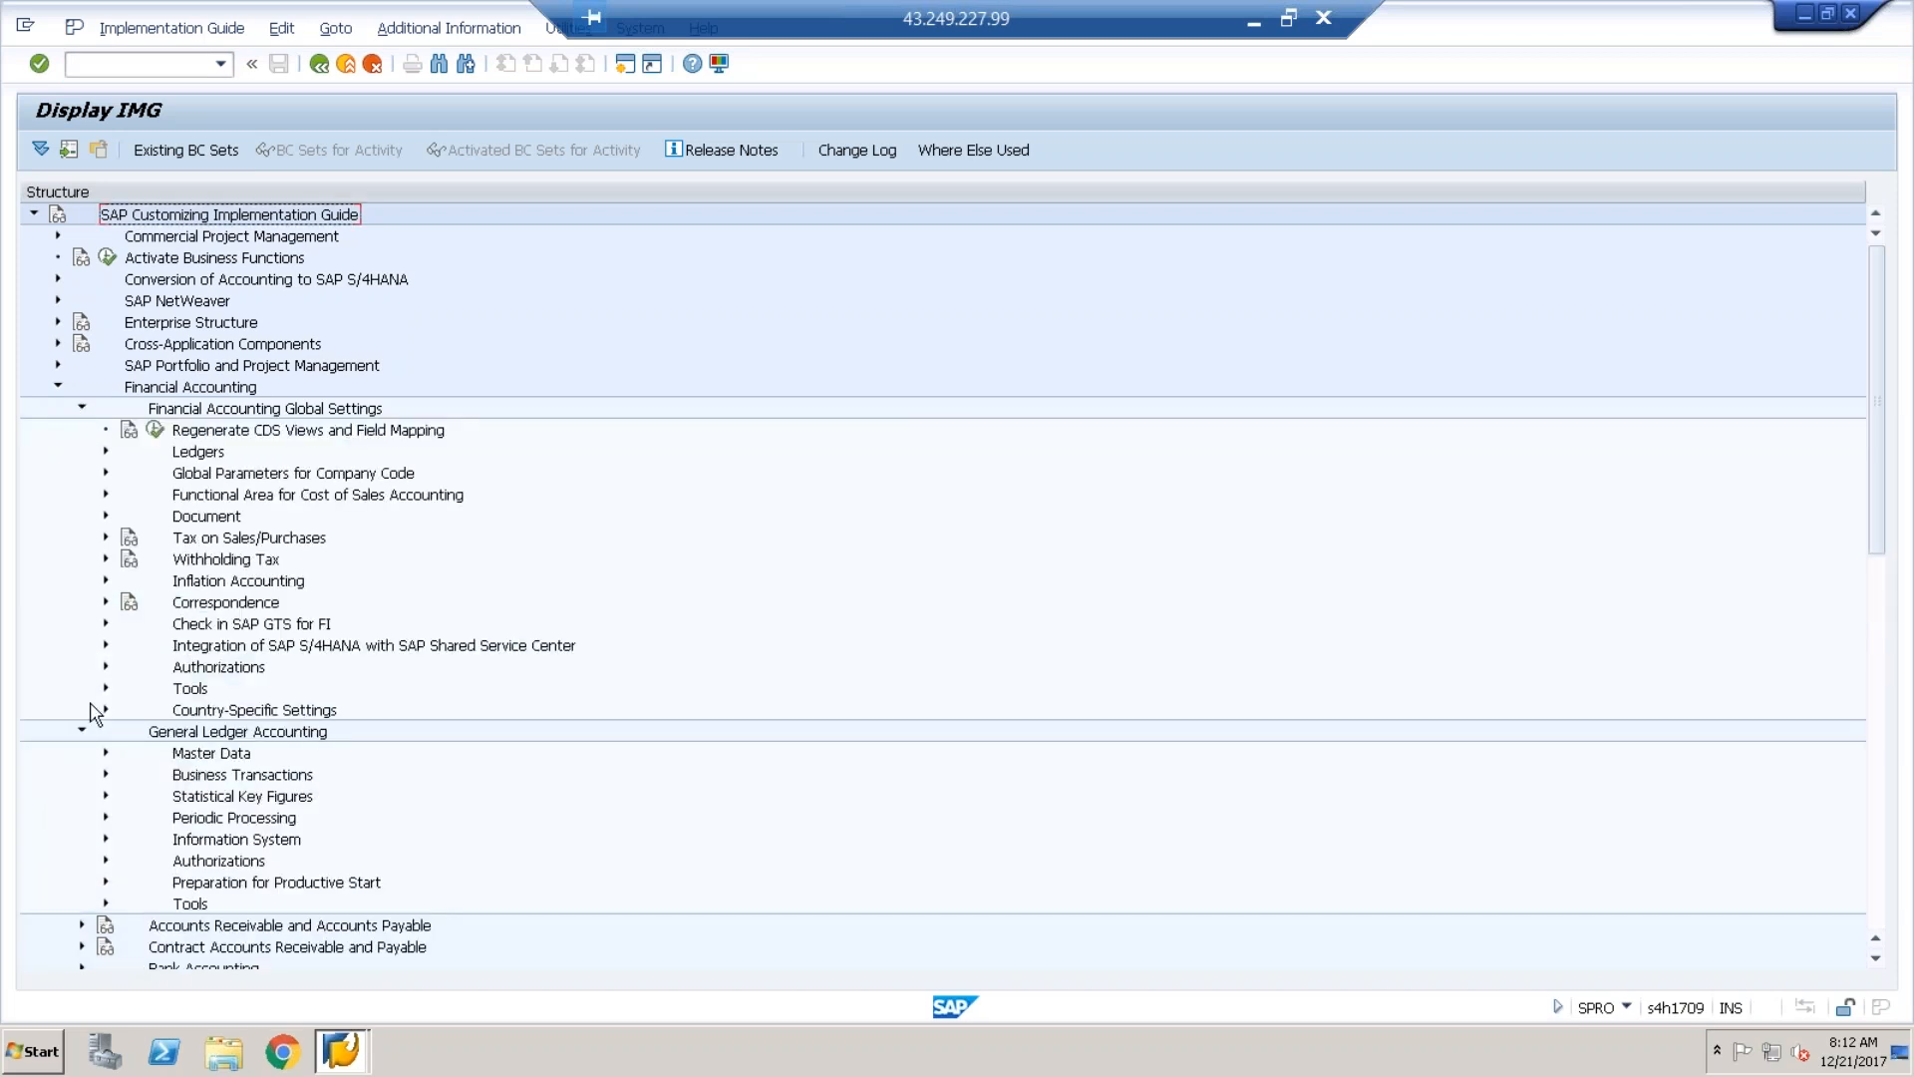
left_click(83, 732)
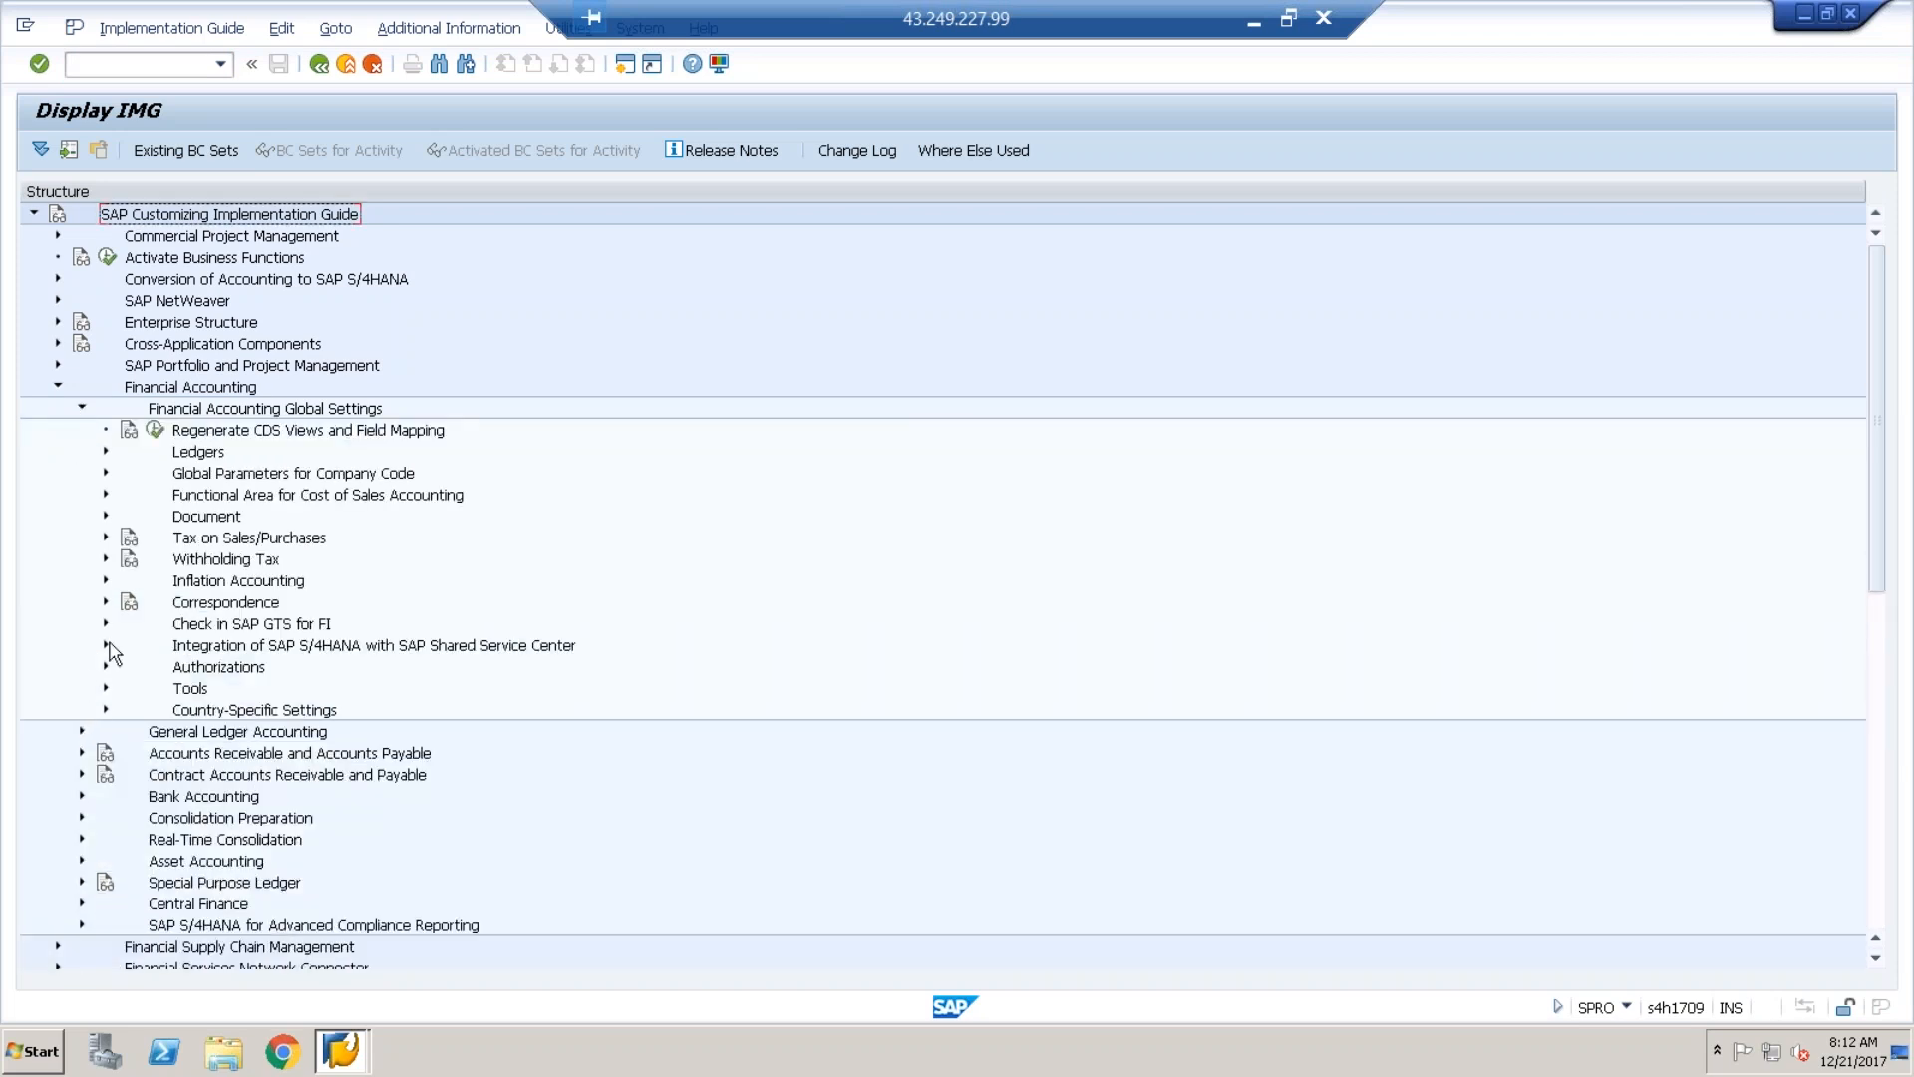
left_click(106, 452)
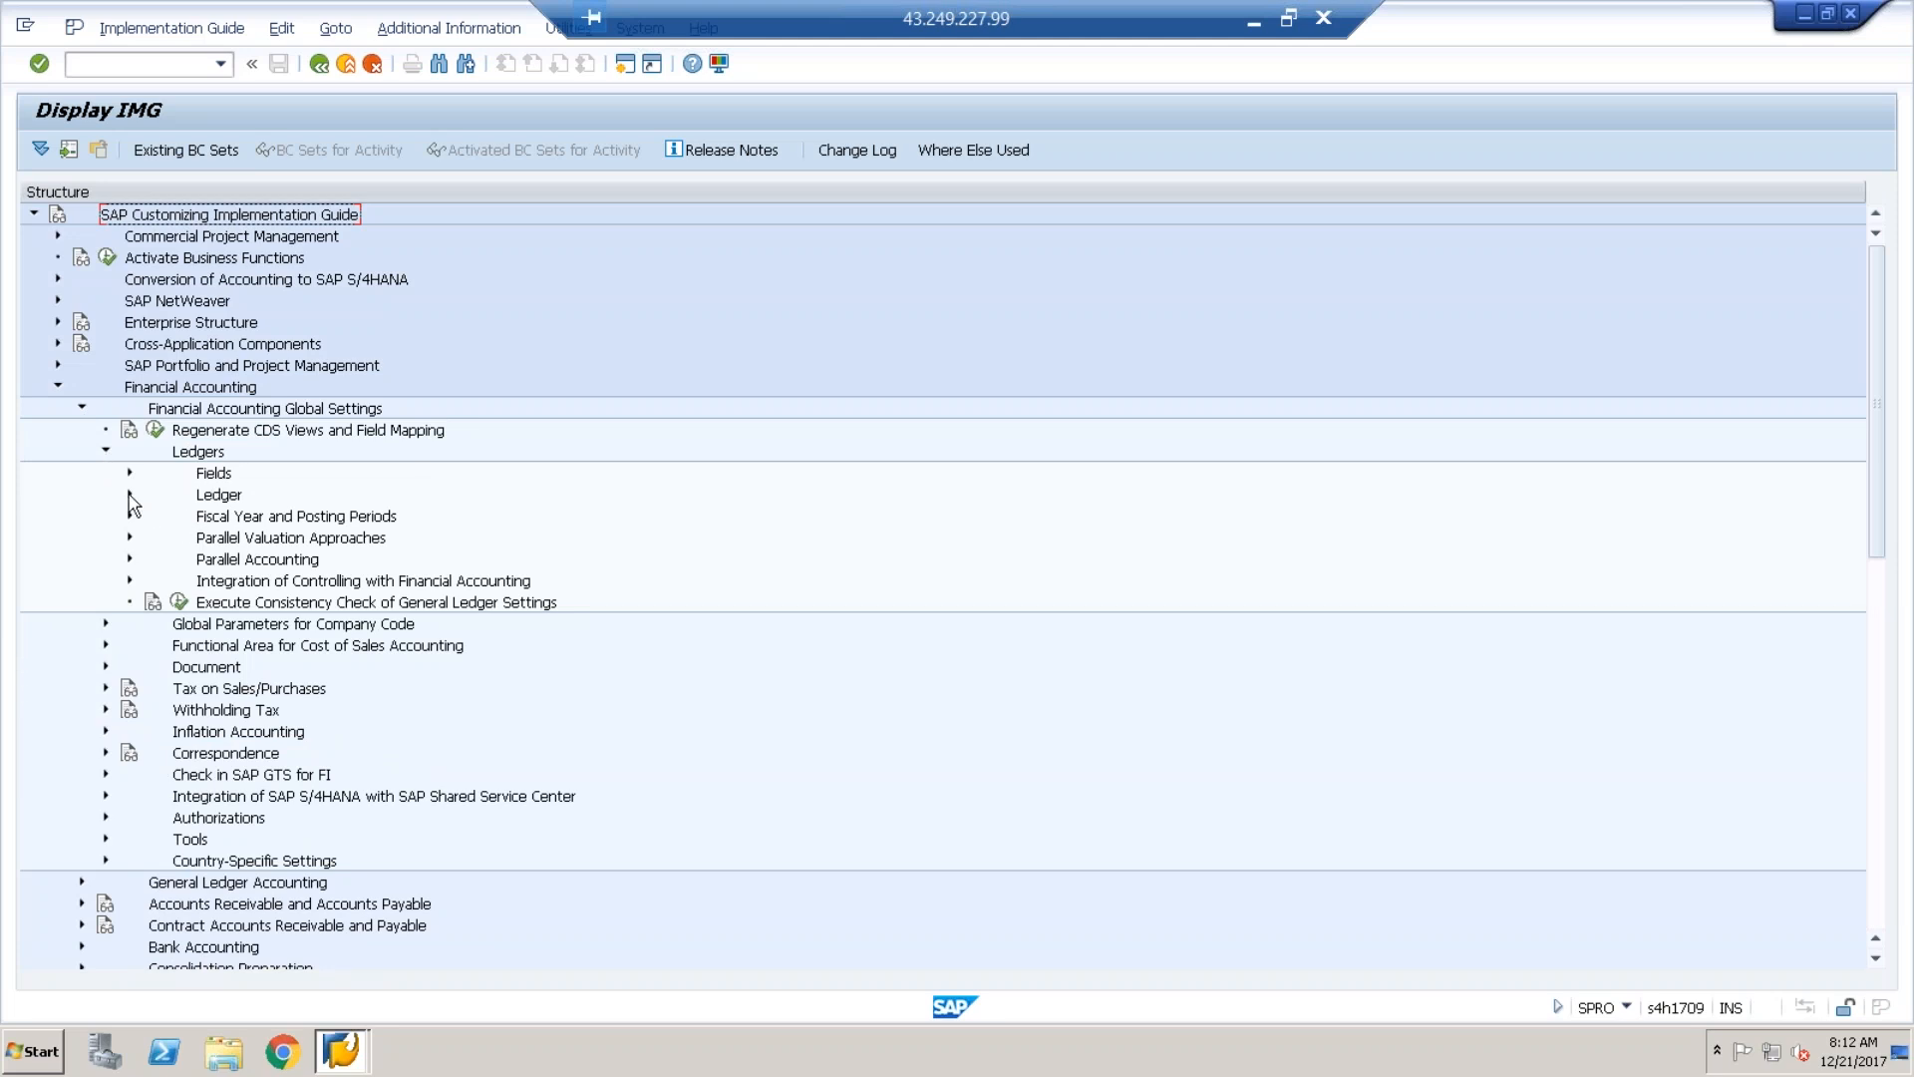
left_click(130, 494)
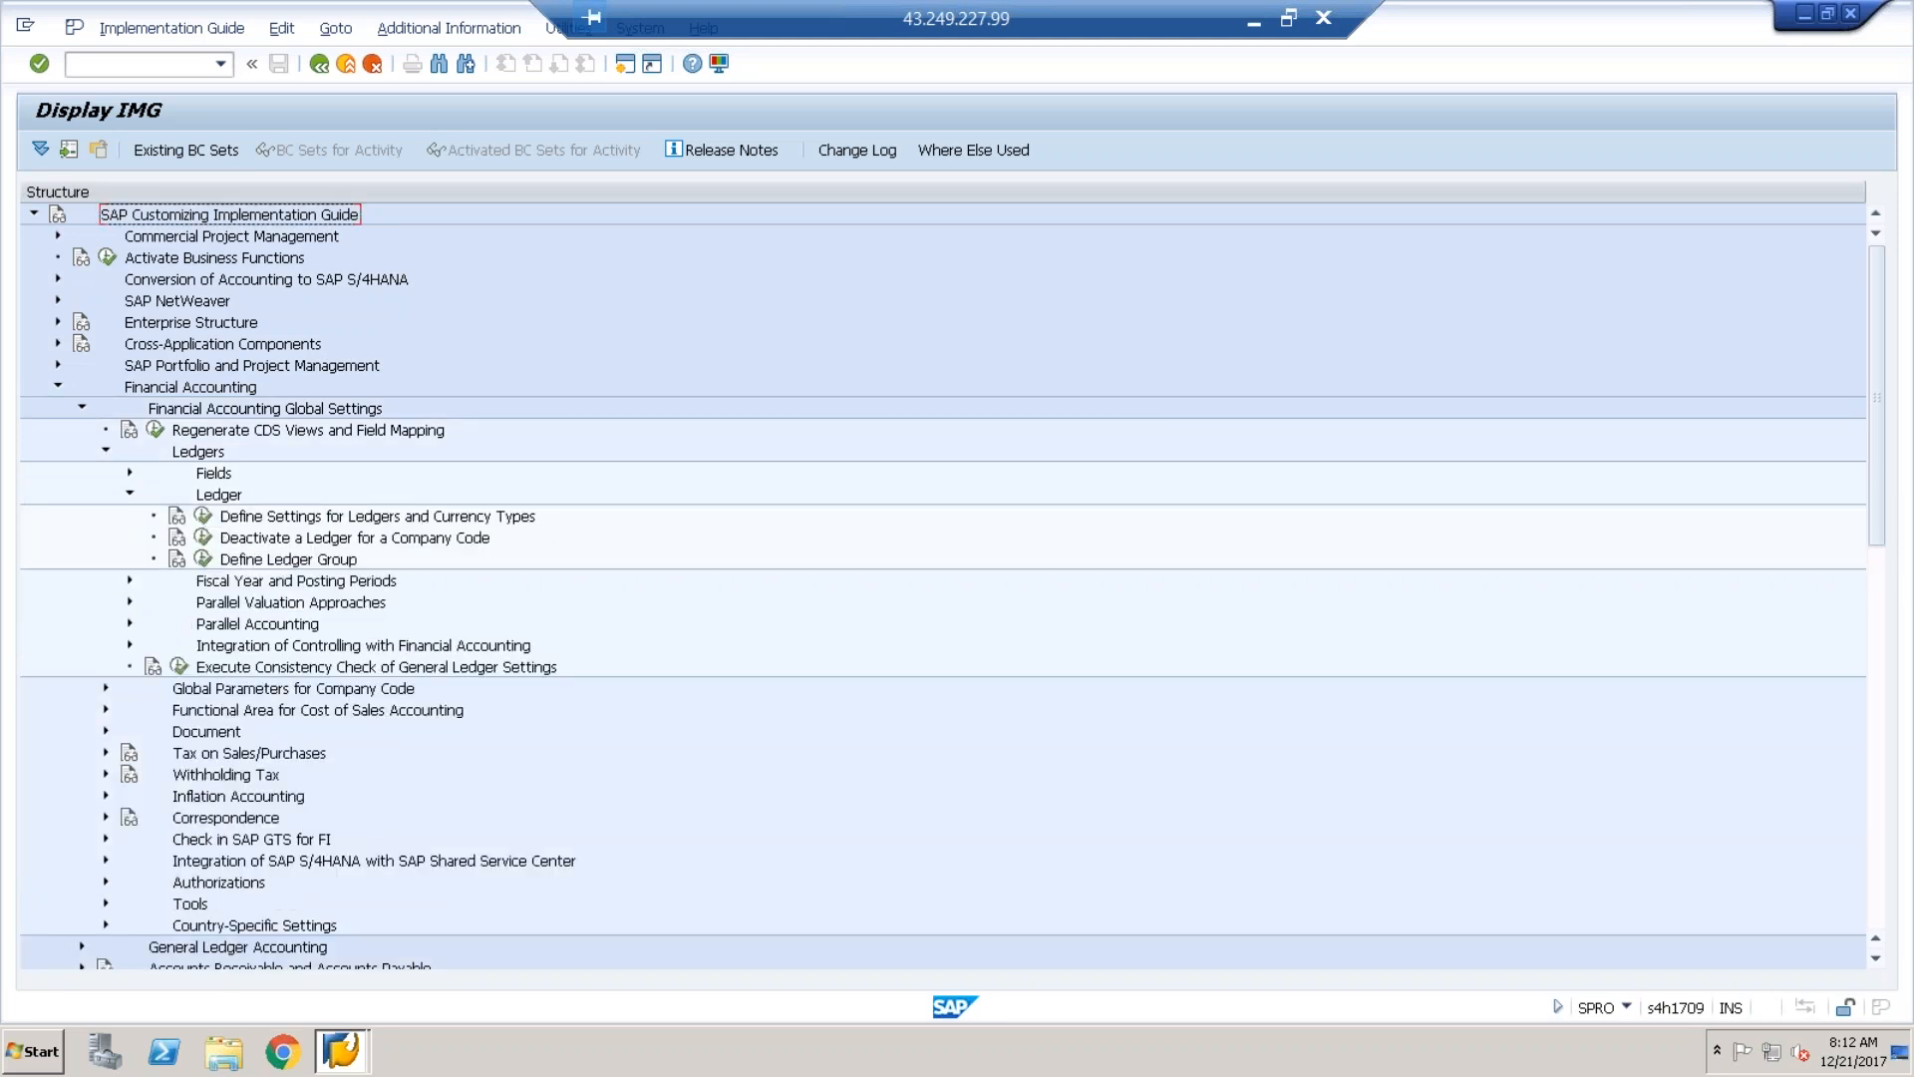
left_click(204, 518)
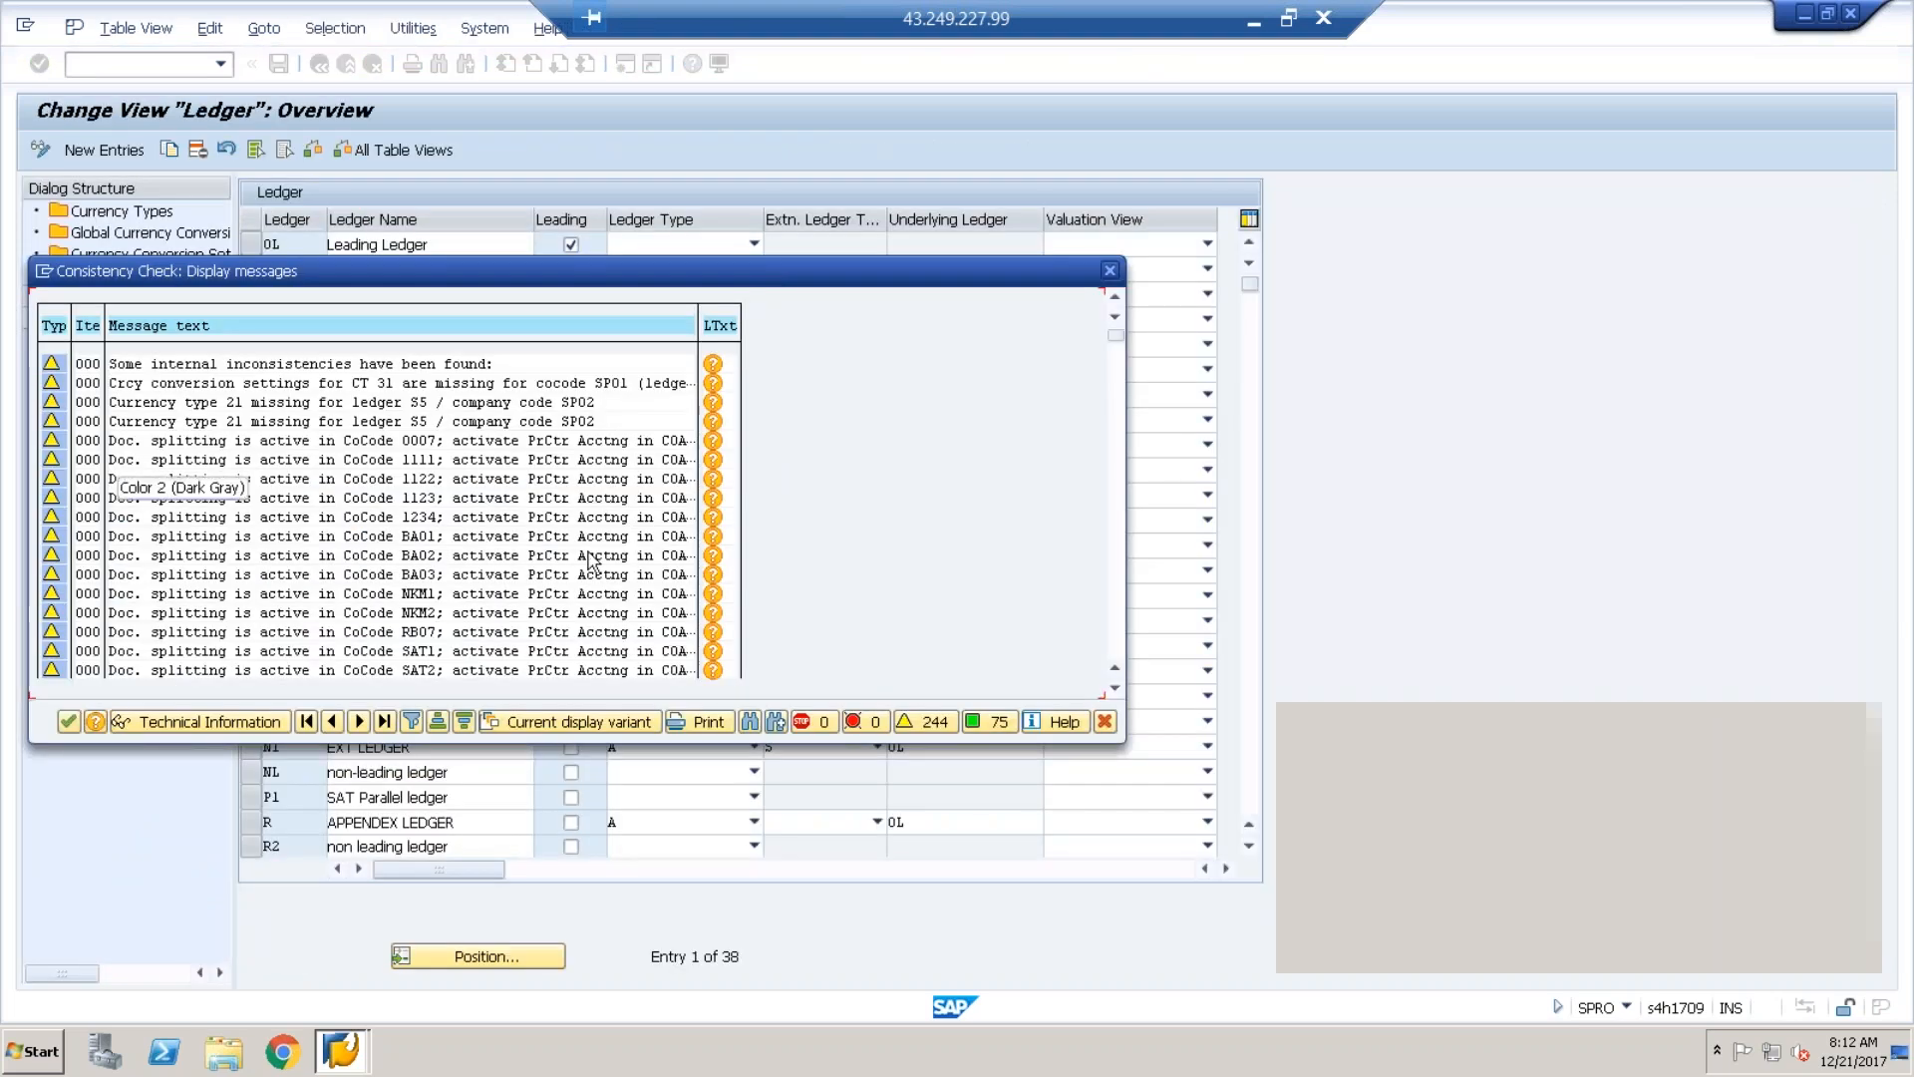
key("Return")
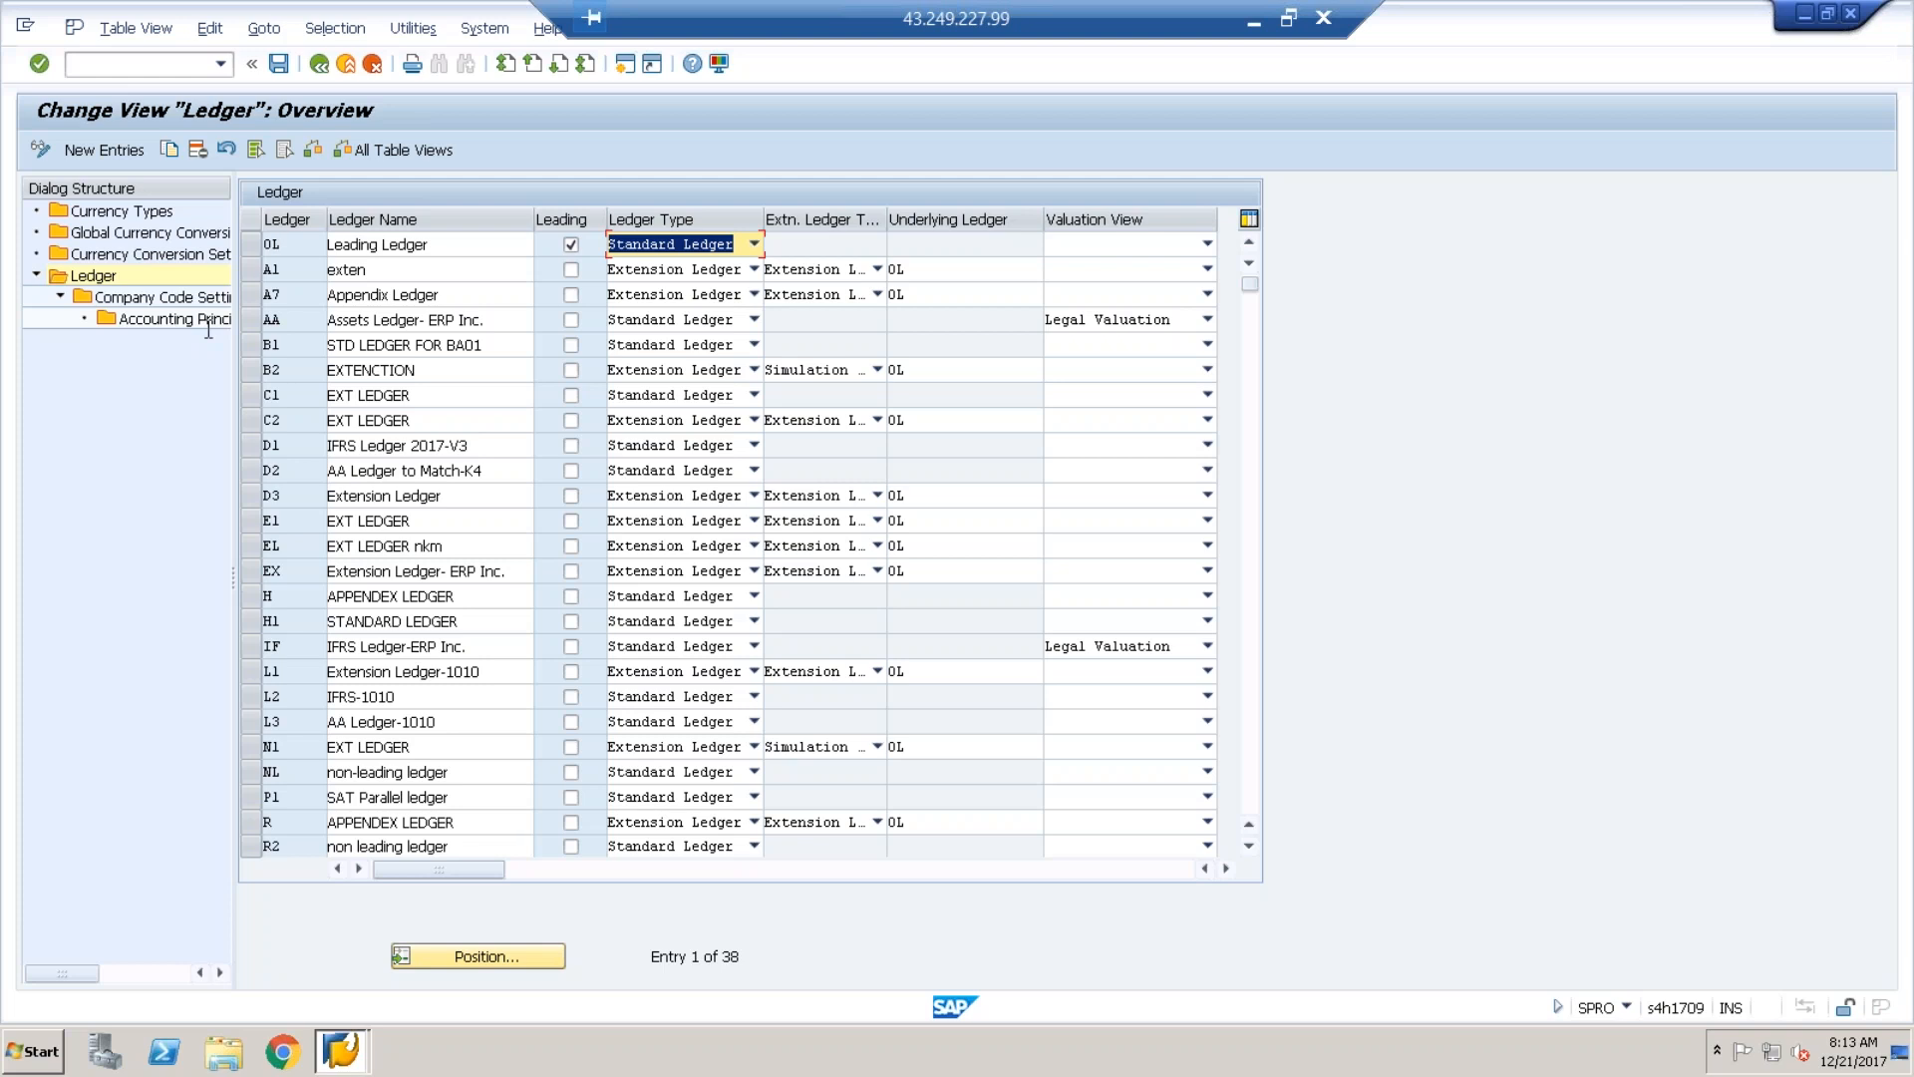
- Open the company code settings of leading ledger 0L, dismiss the consistency check, and show the details for company code 0001
left_click(204, 297)
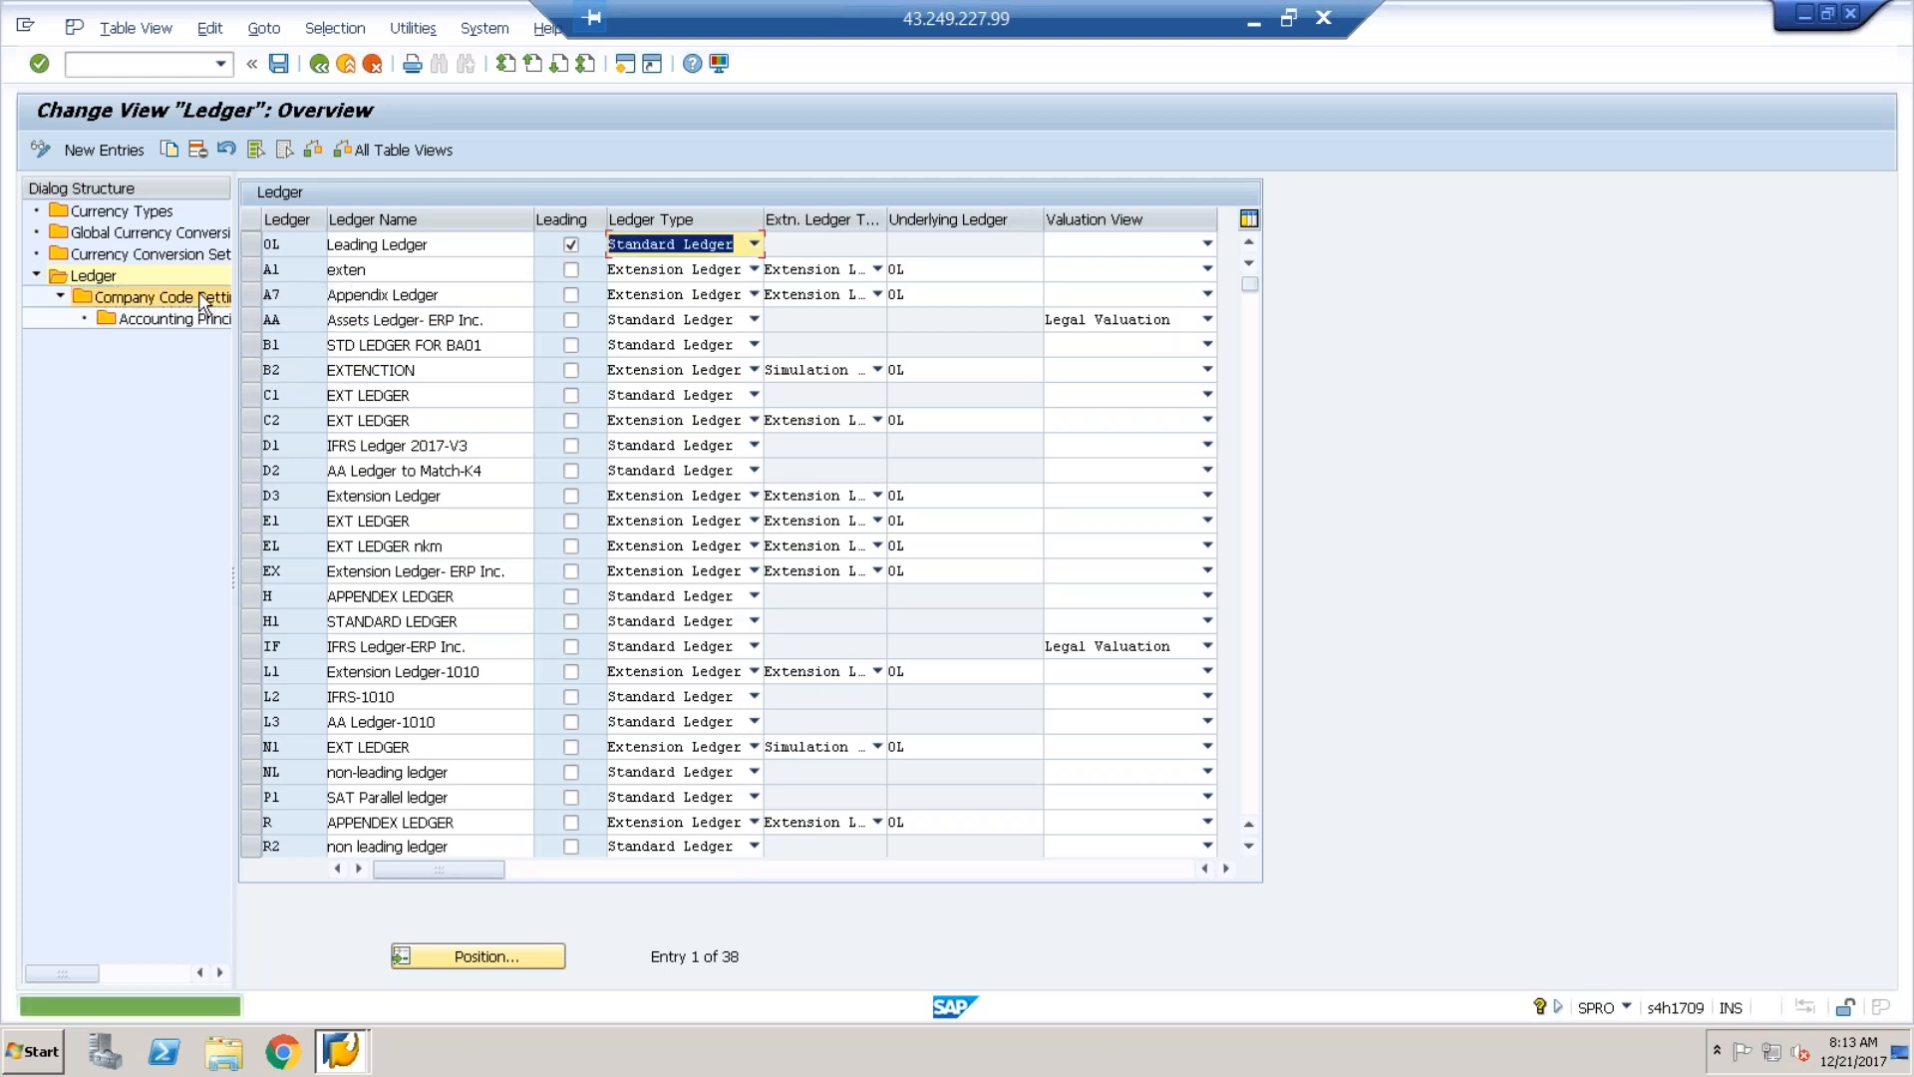
left_click(251, 244)
left_click(97, 276)
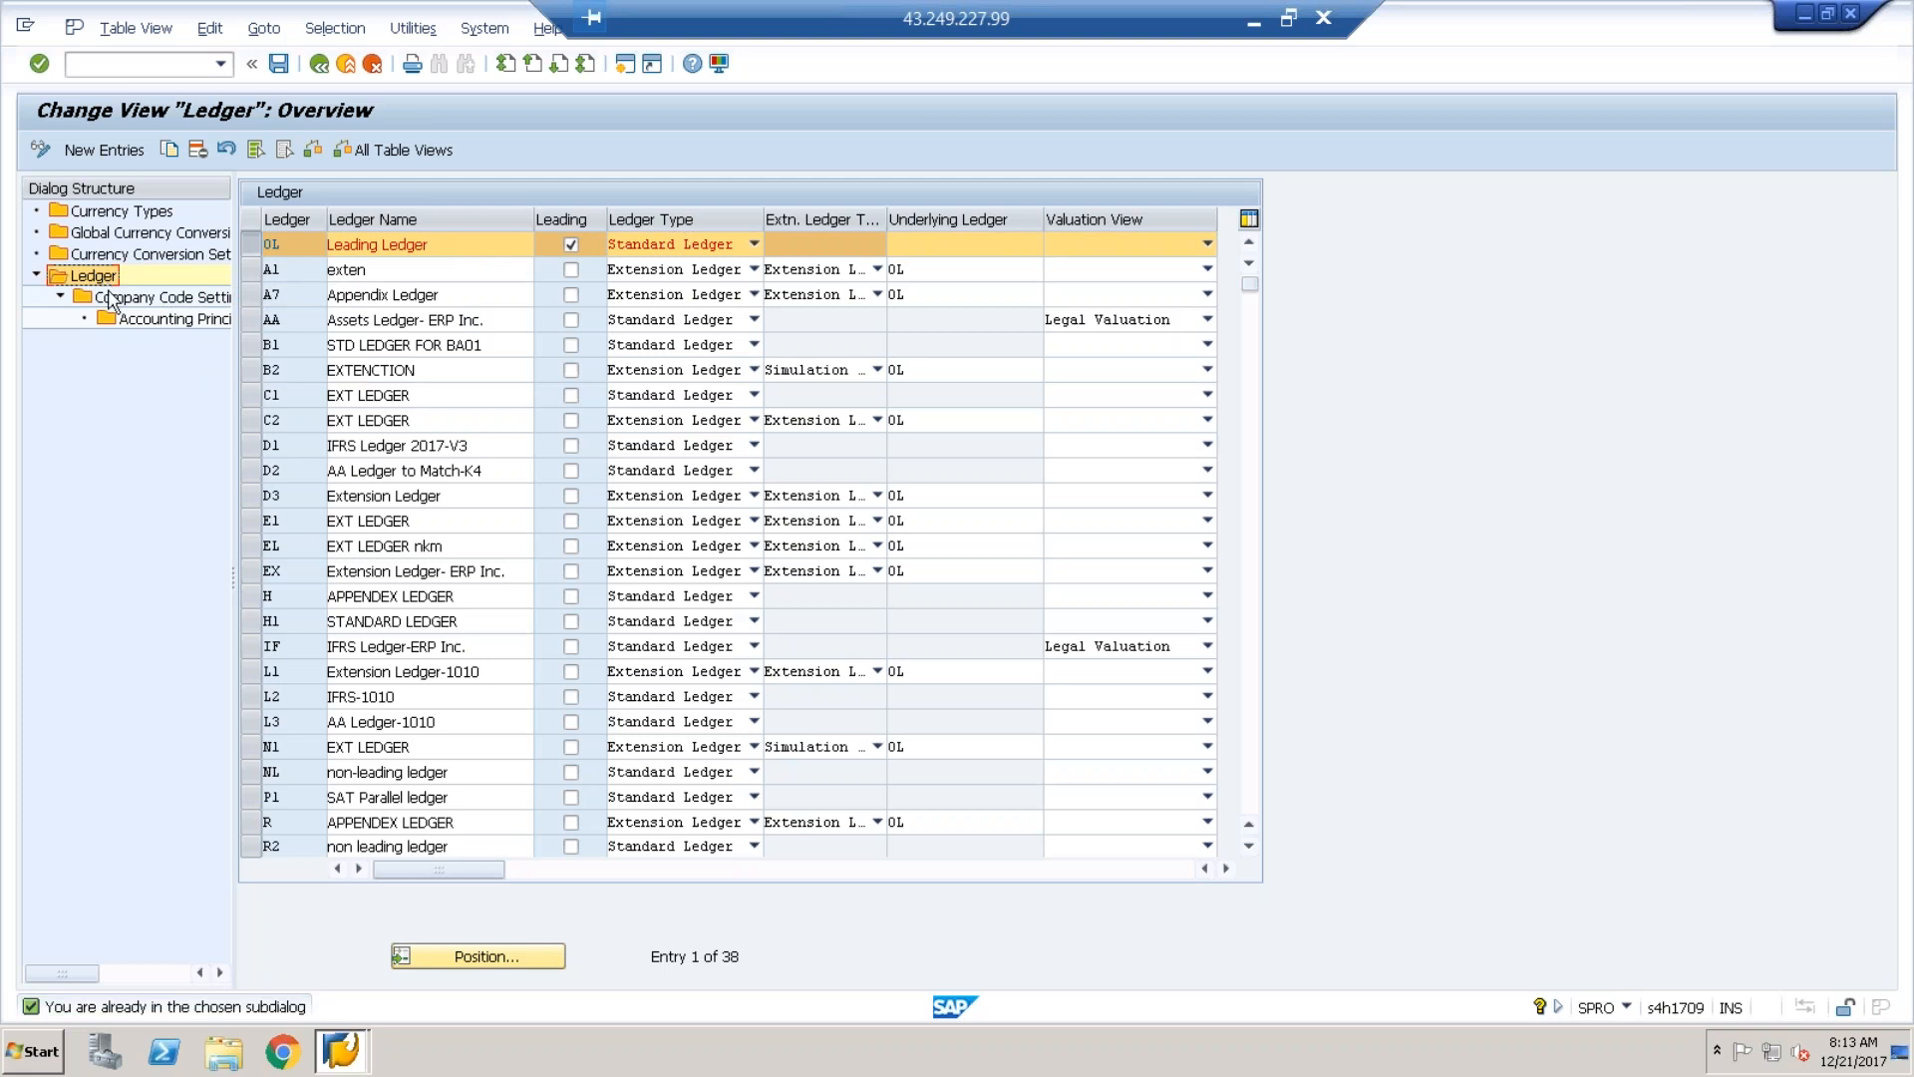
double_click(284, 244)
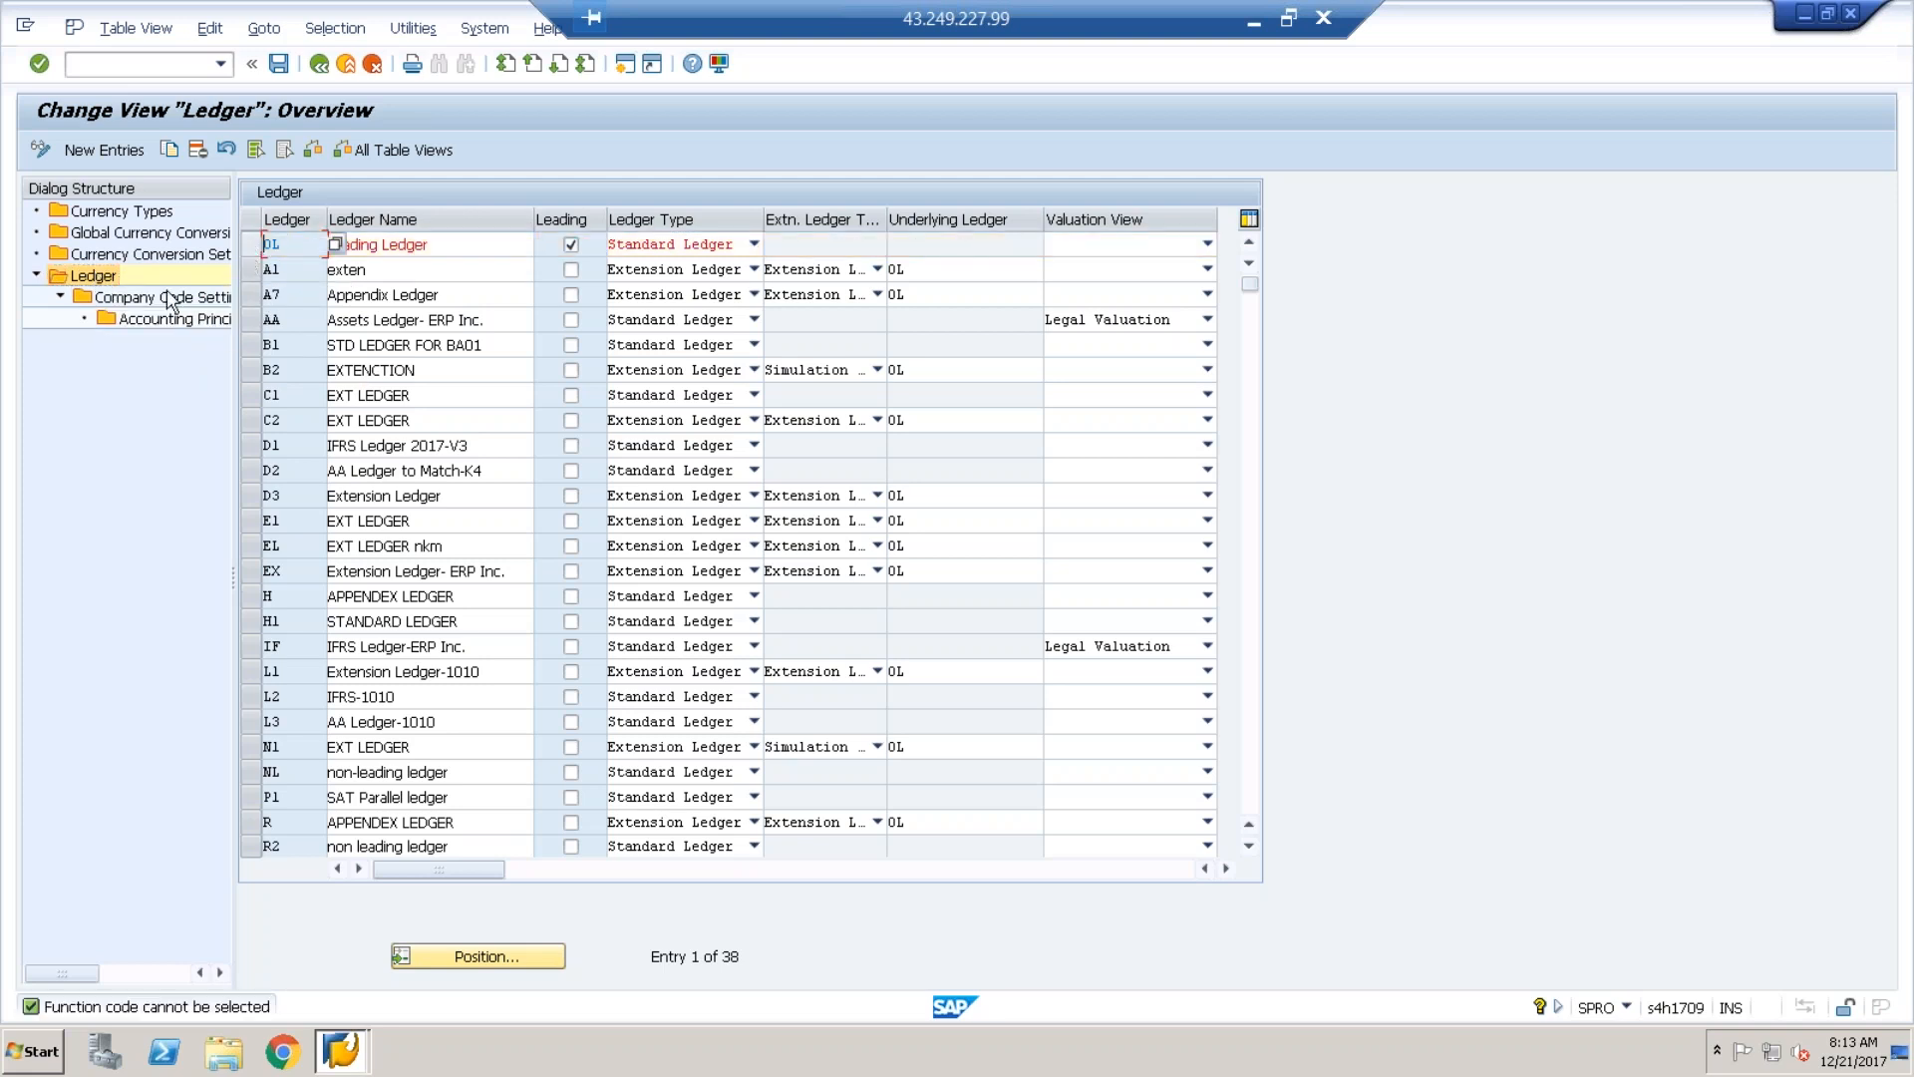
left_click(120, 279)
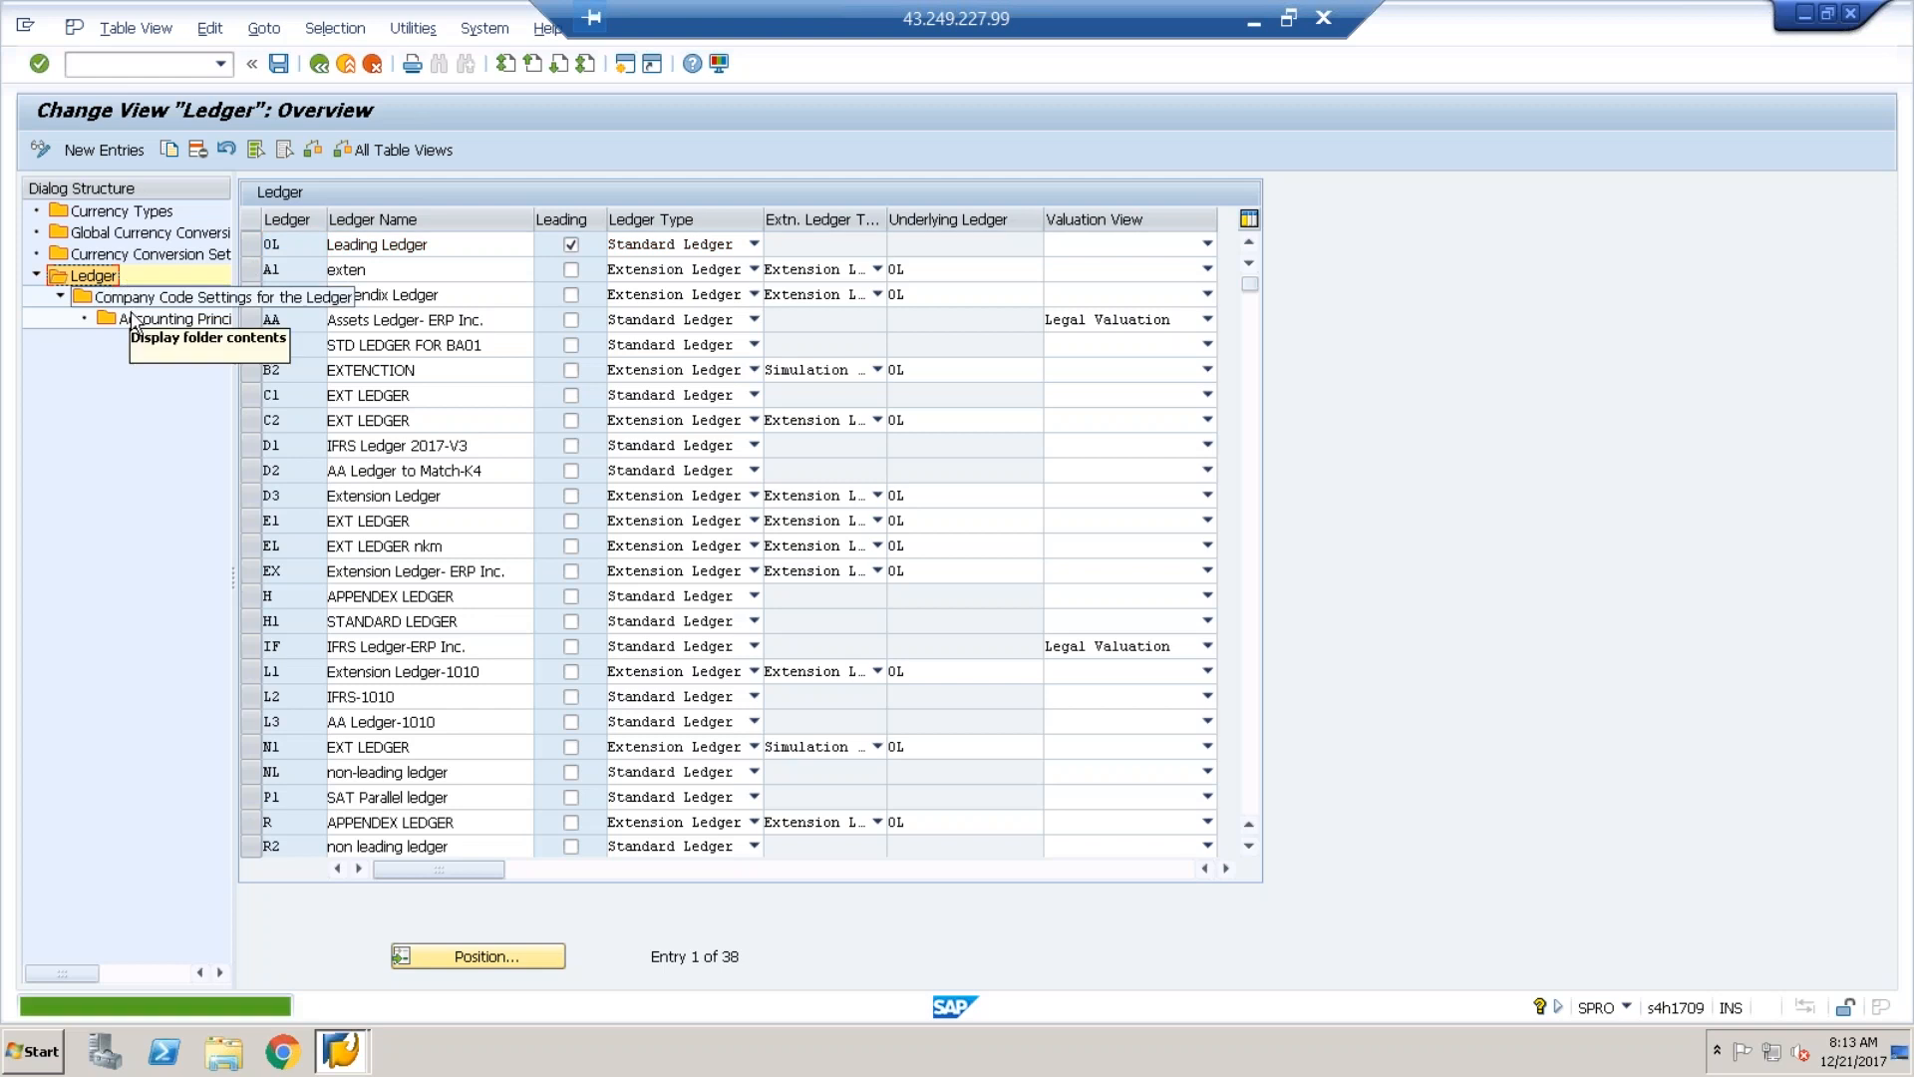
double_click(129, 298)
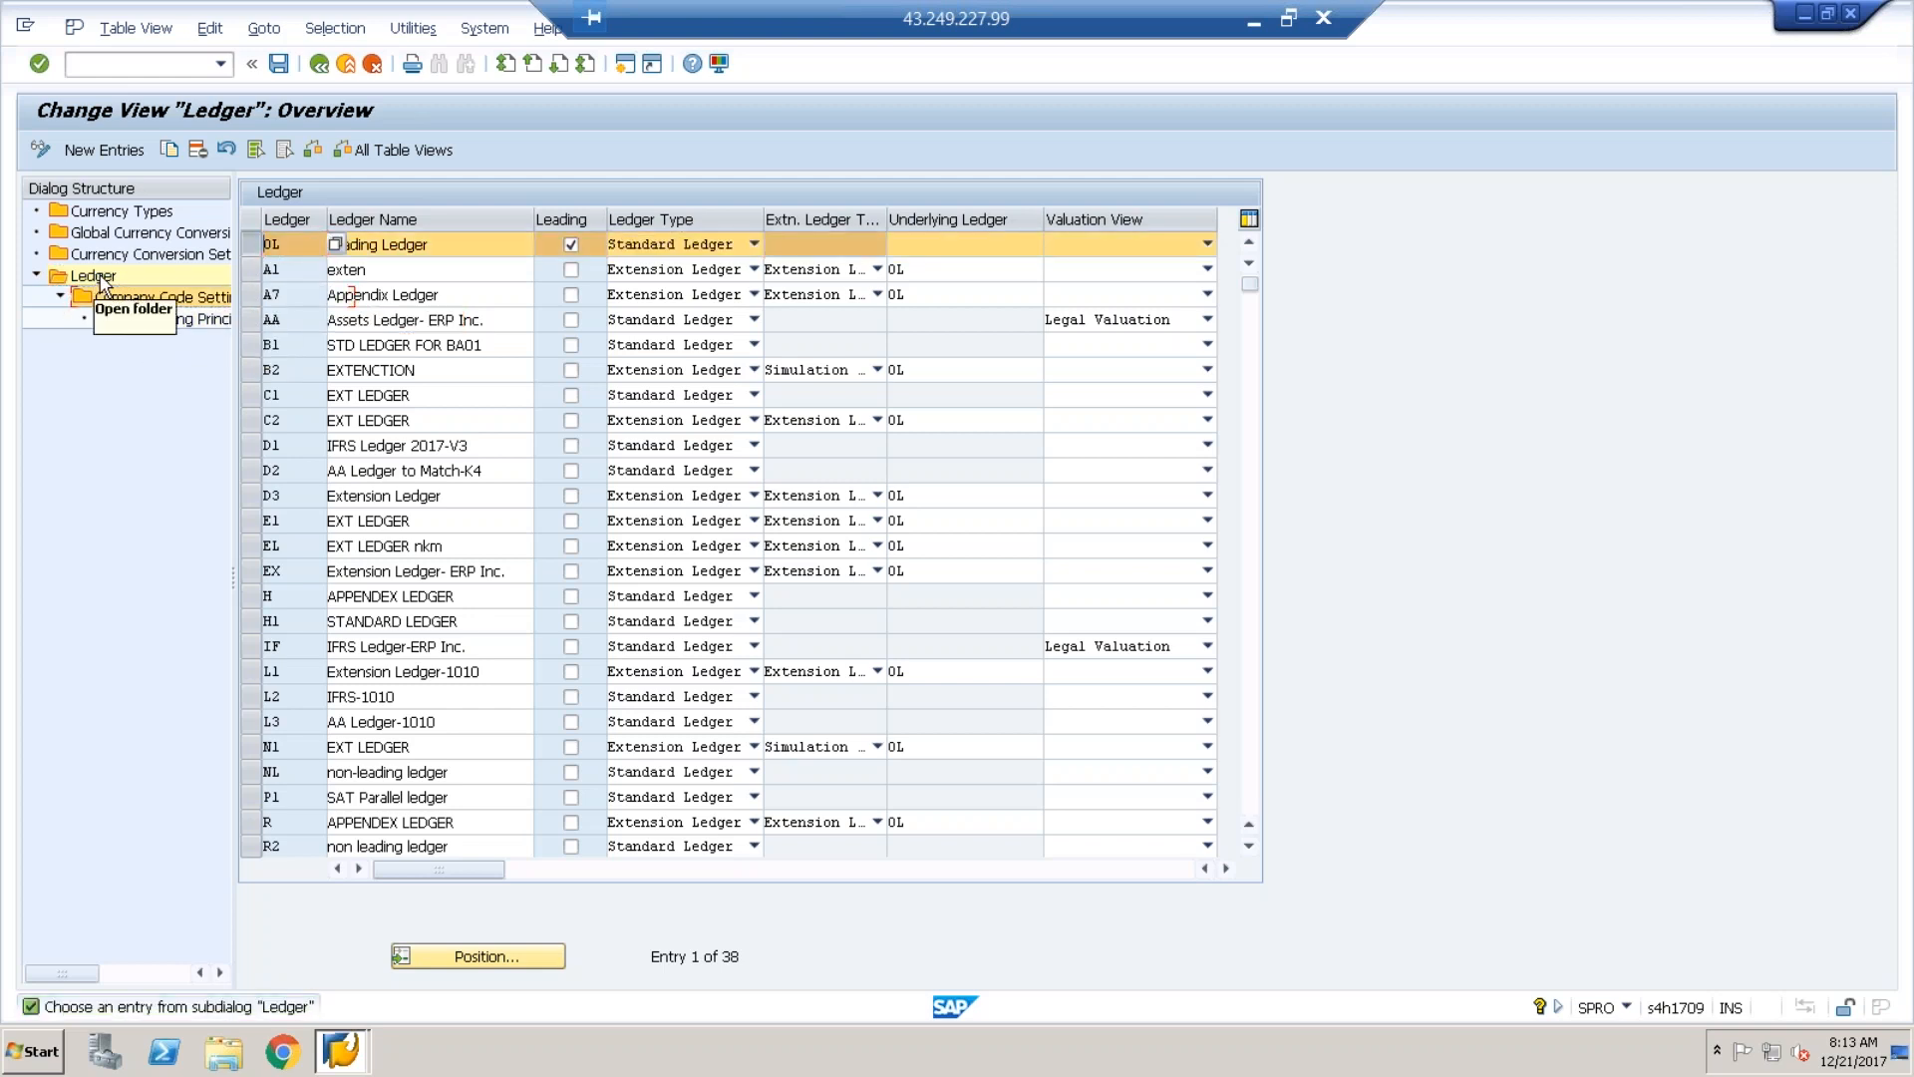
double_click(124, 298)
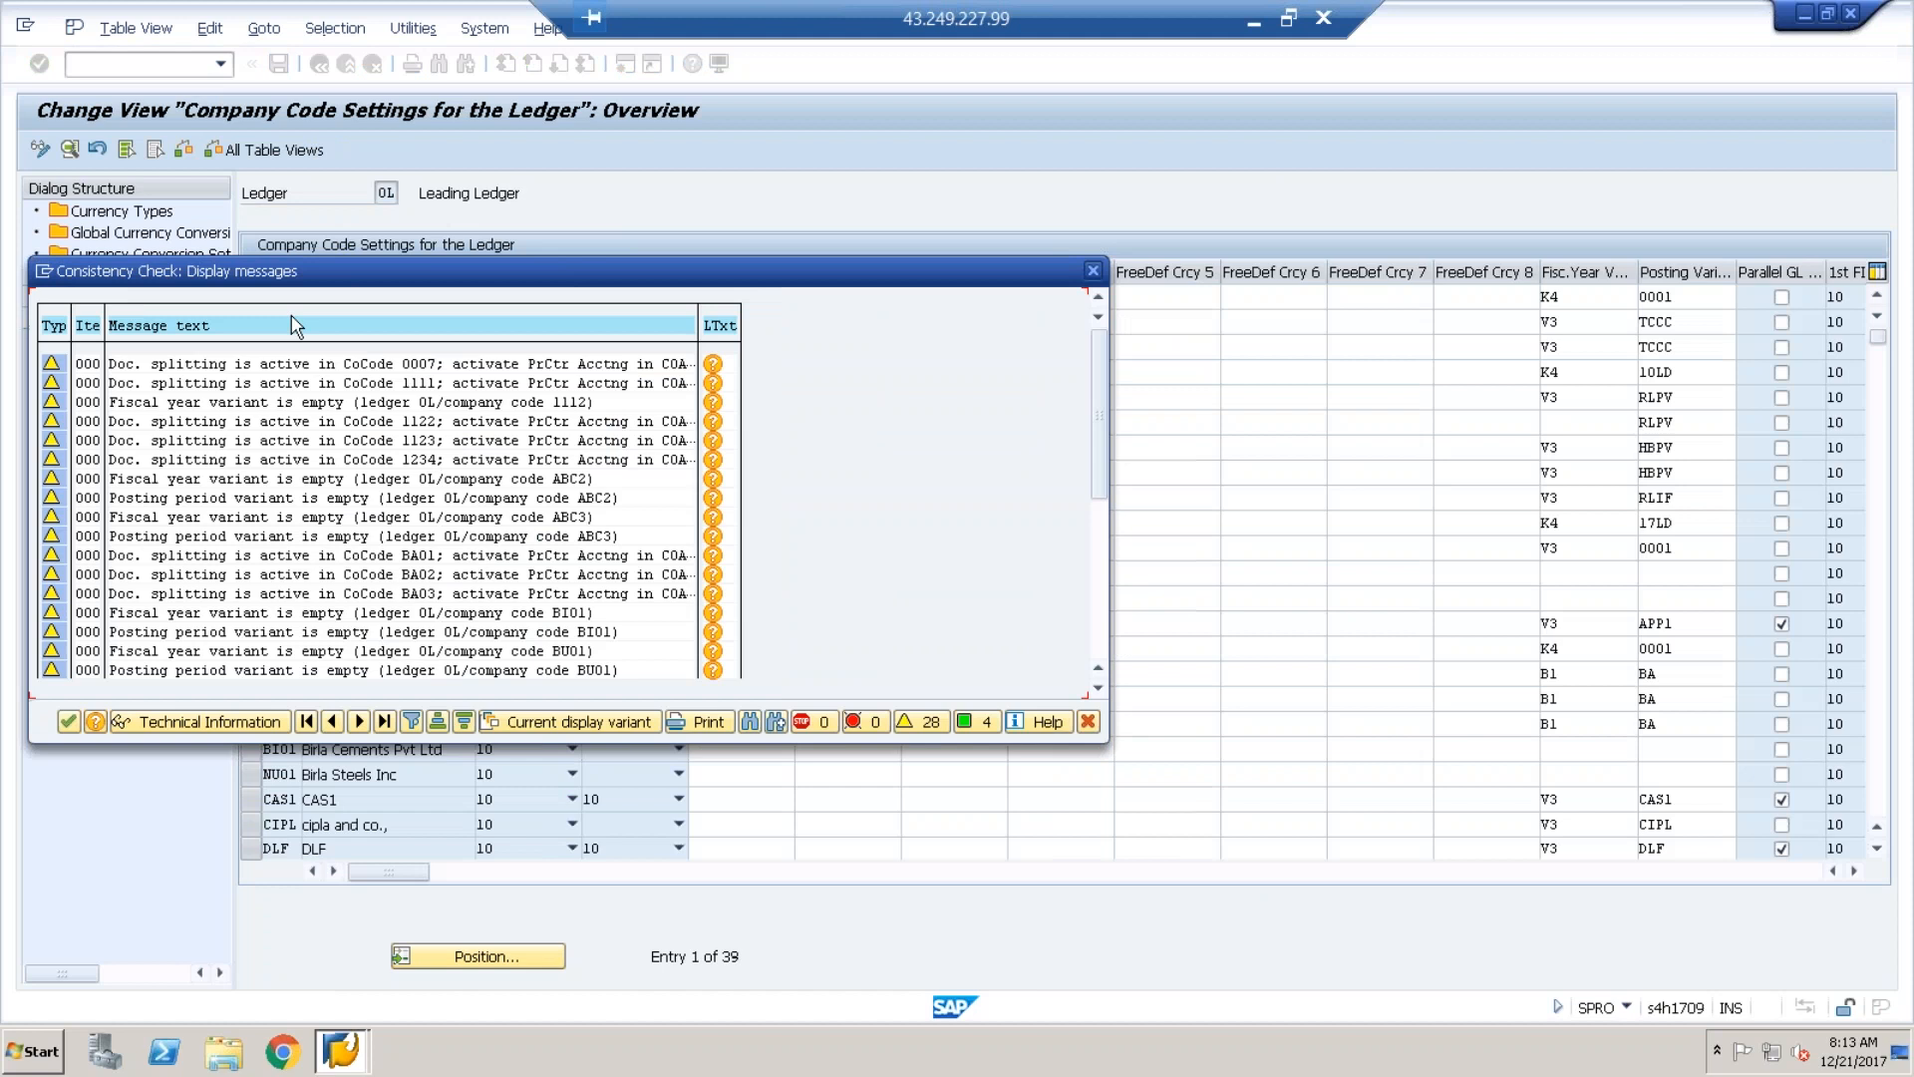
key("Return")
double_click(314, 296)
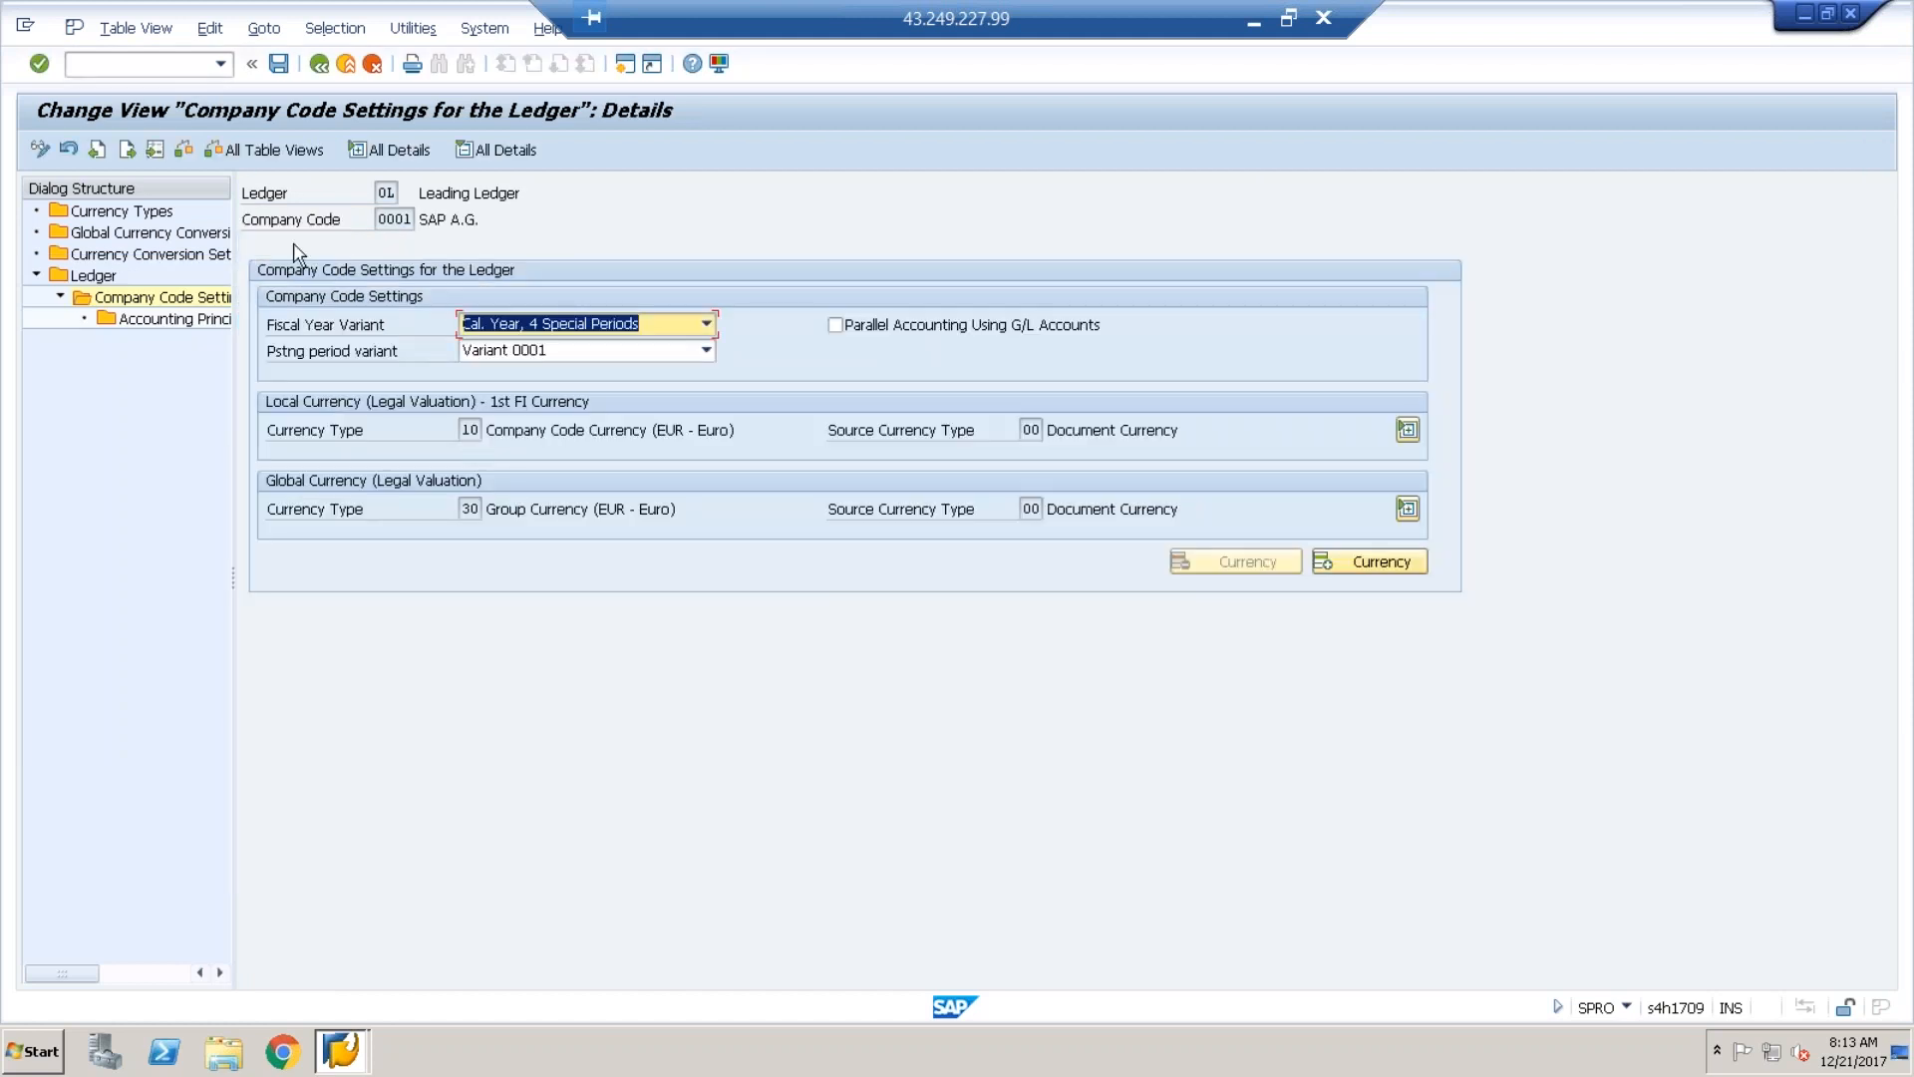
- Run transaction OB22 in a new session and display the additional local currencies of company code 1010
left_click(624, 66)
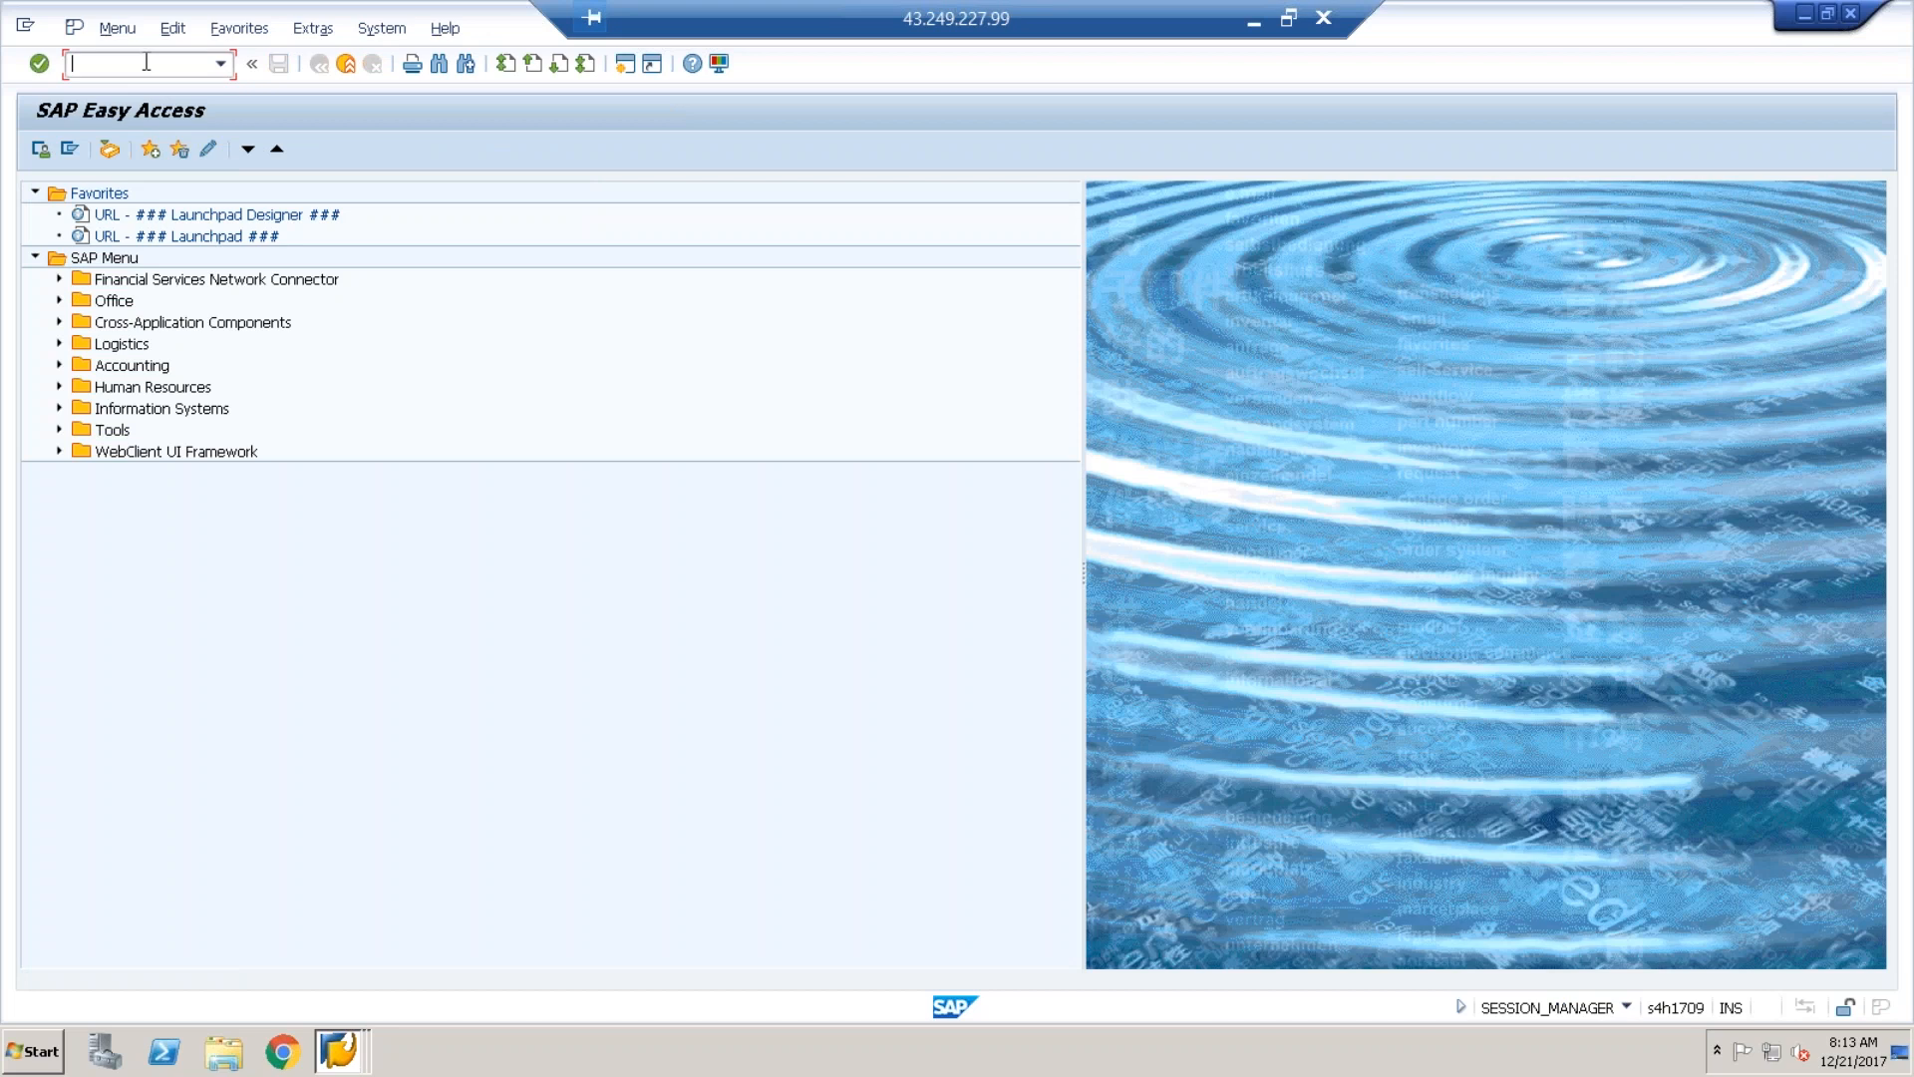
type("ob22")
key("Return")
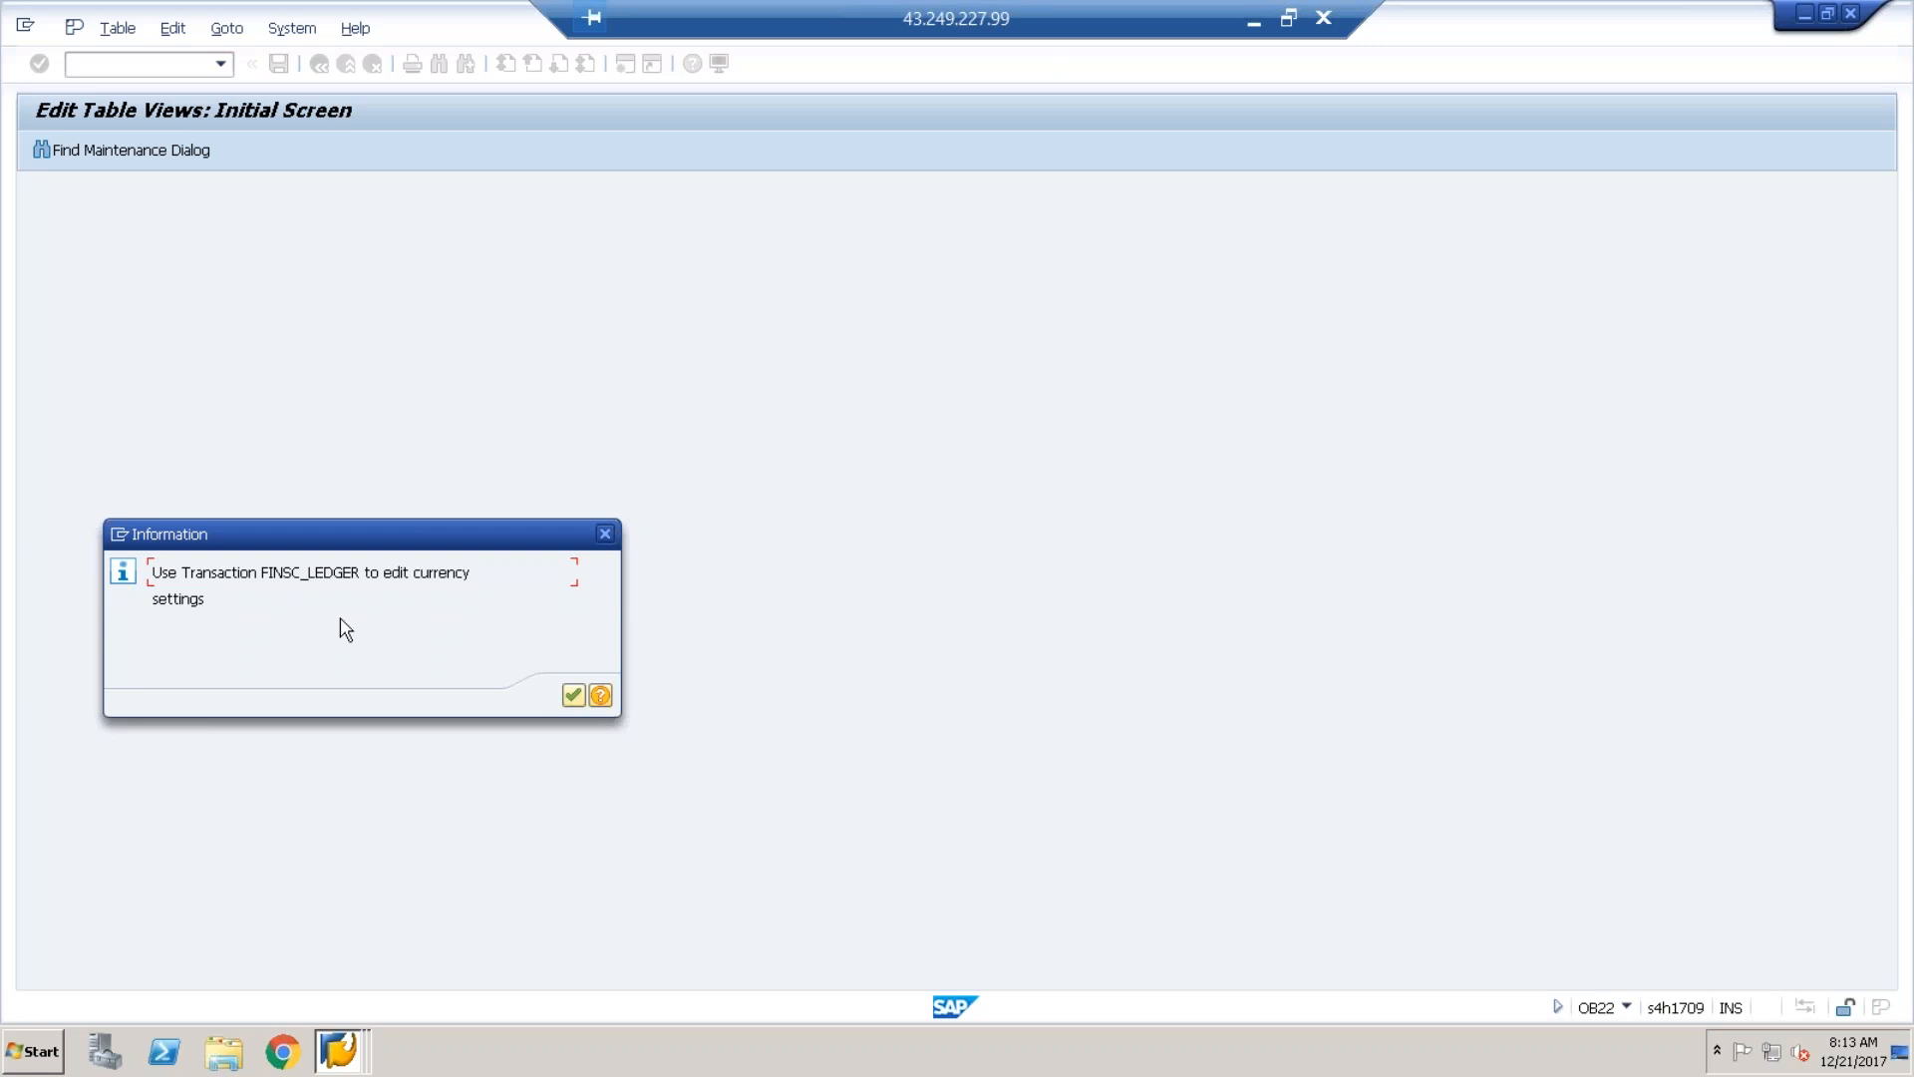
key("Return")
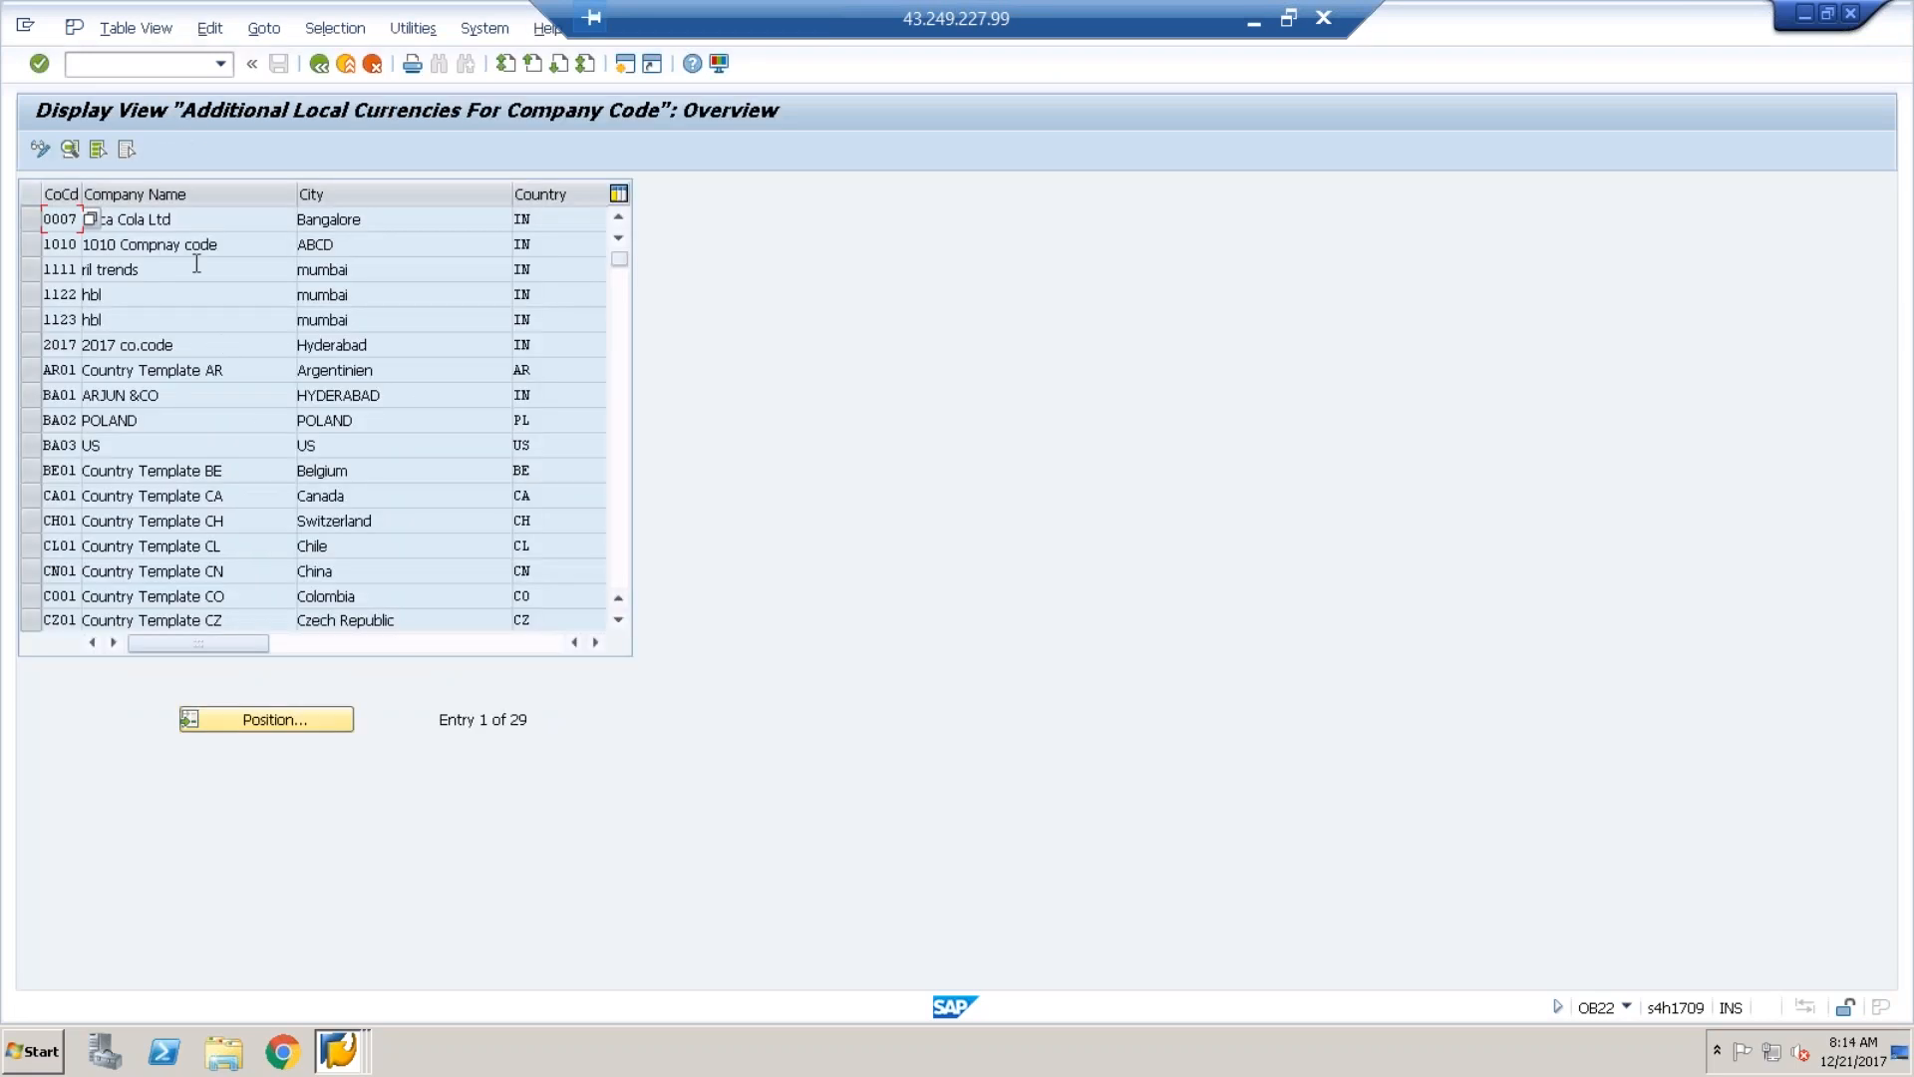
double_click(186, 245)
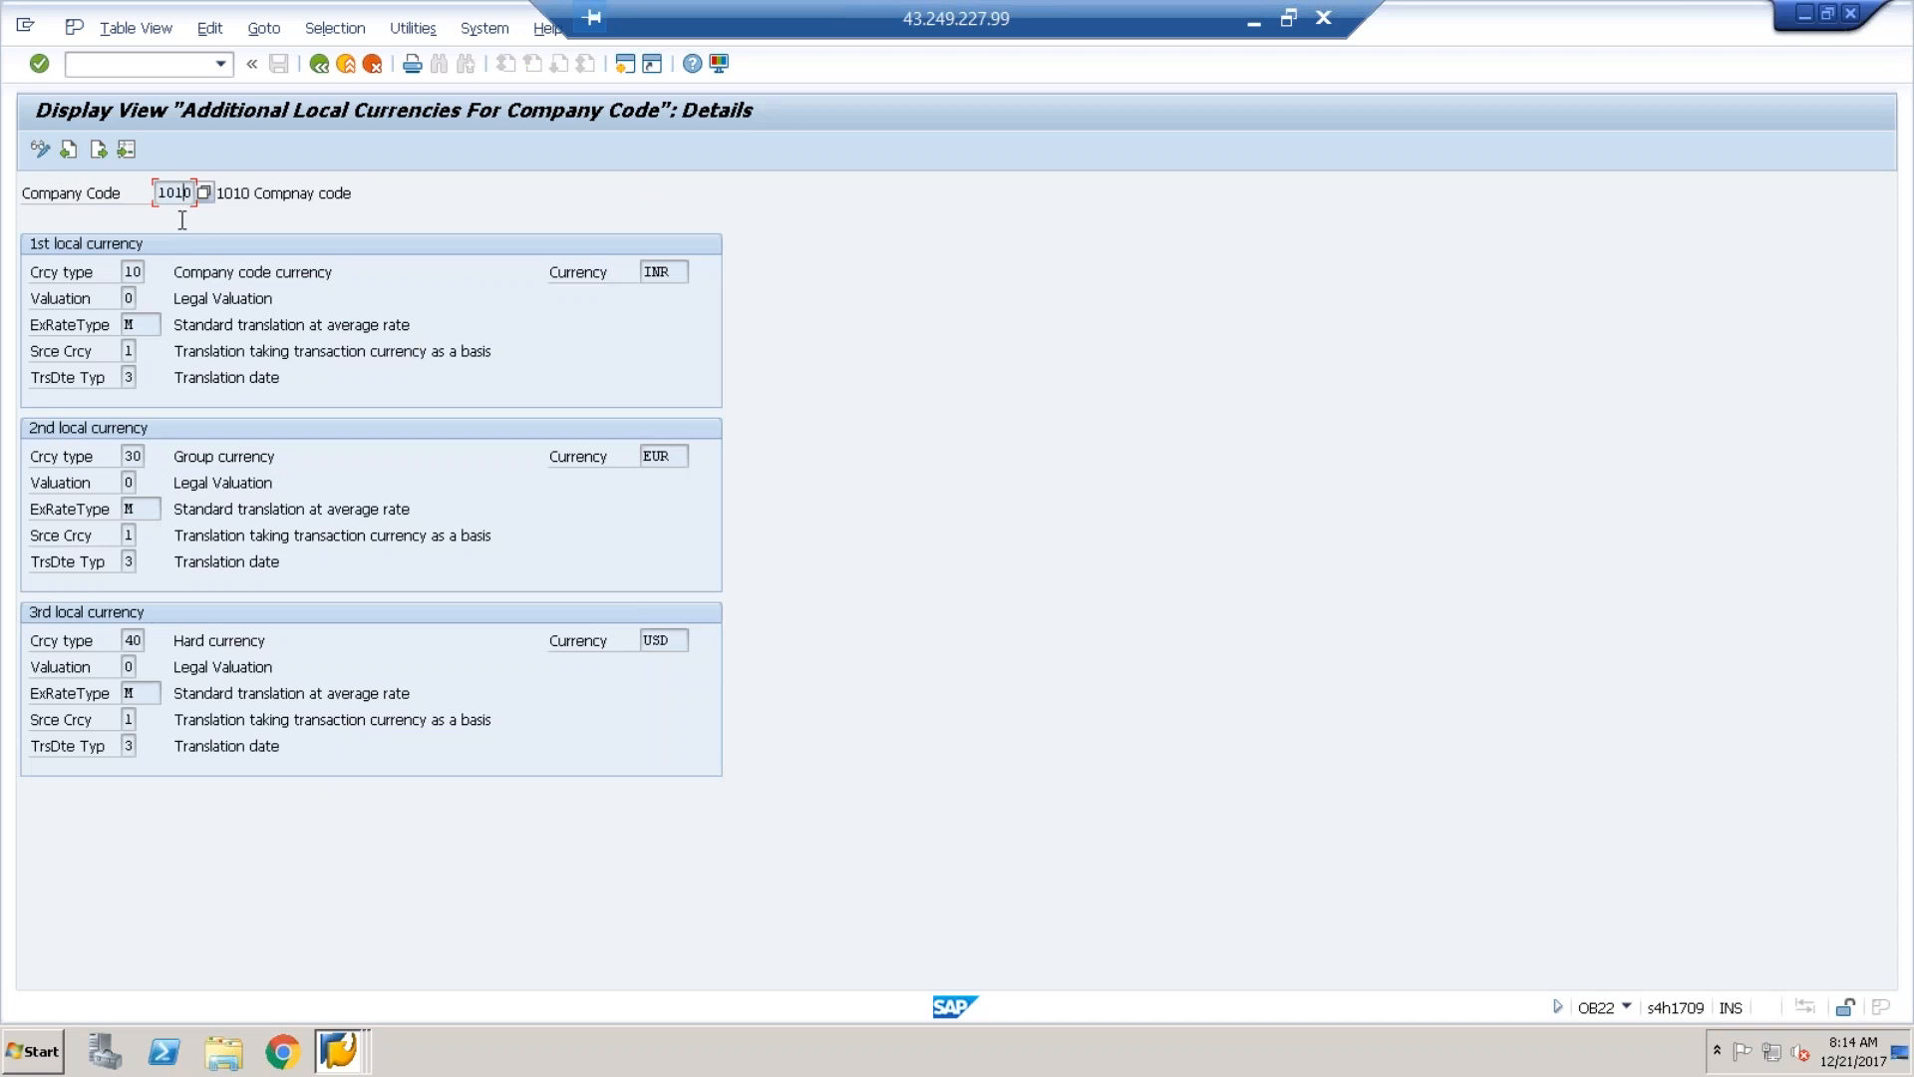
- Review the currency types of the first, second and third local currencies, and return to the ledger settings session
left_click(131, 272)
left_click(129, 456)
left_click(138, 640)
left_click(131, 271)
left_click(132, 456)
left_click(133, 640)
key("alt+Tab")
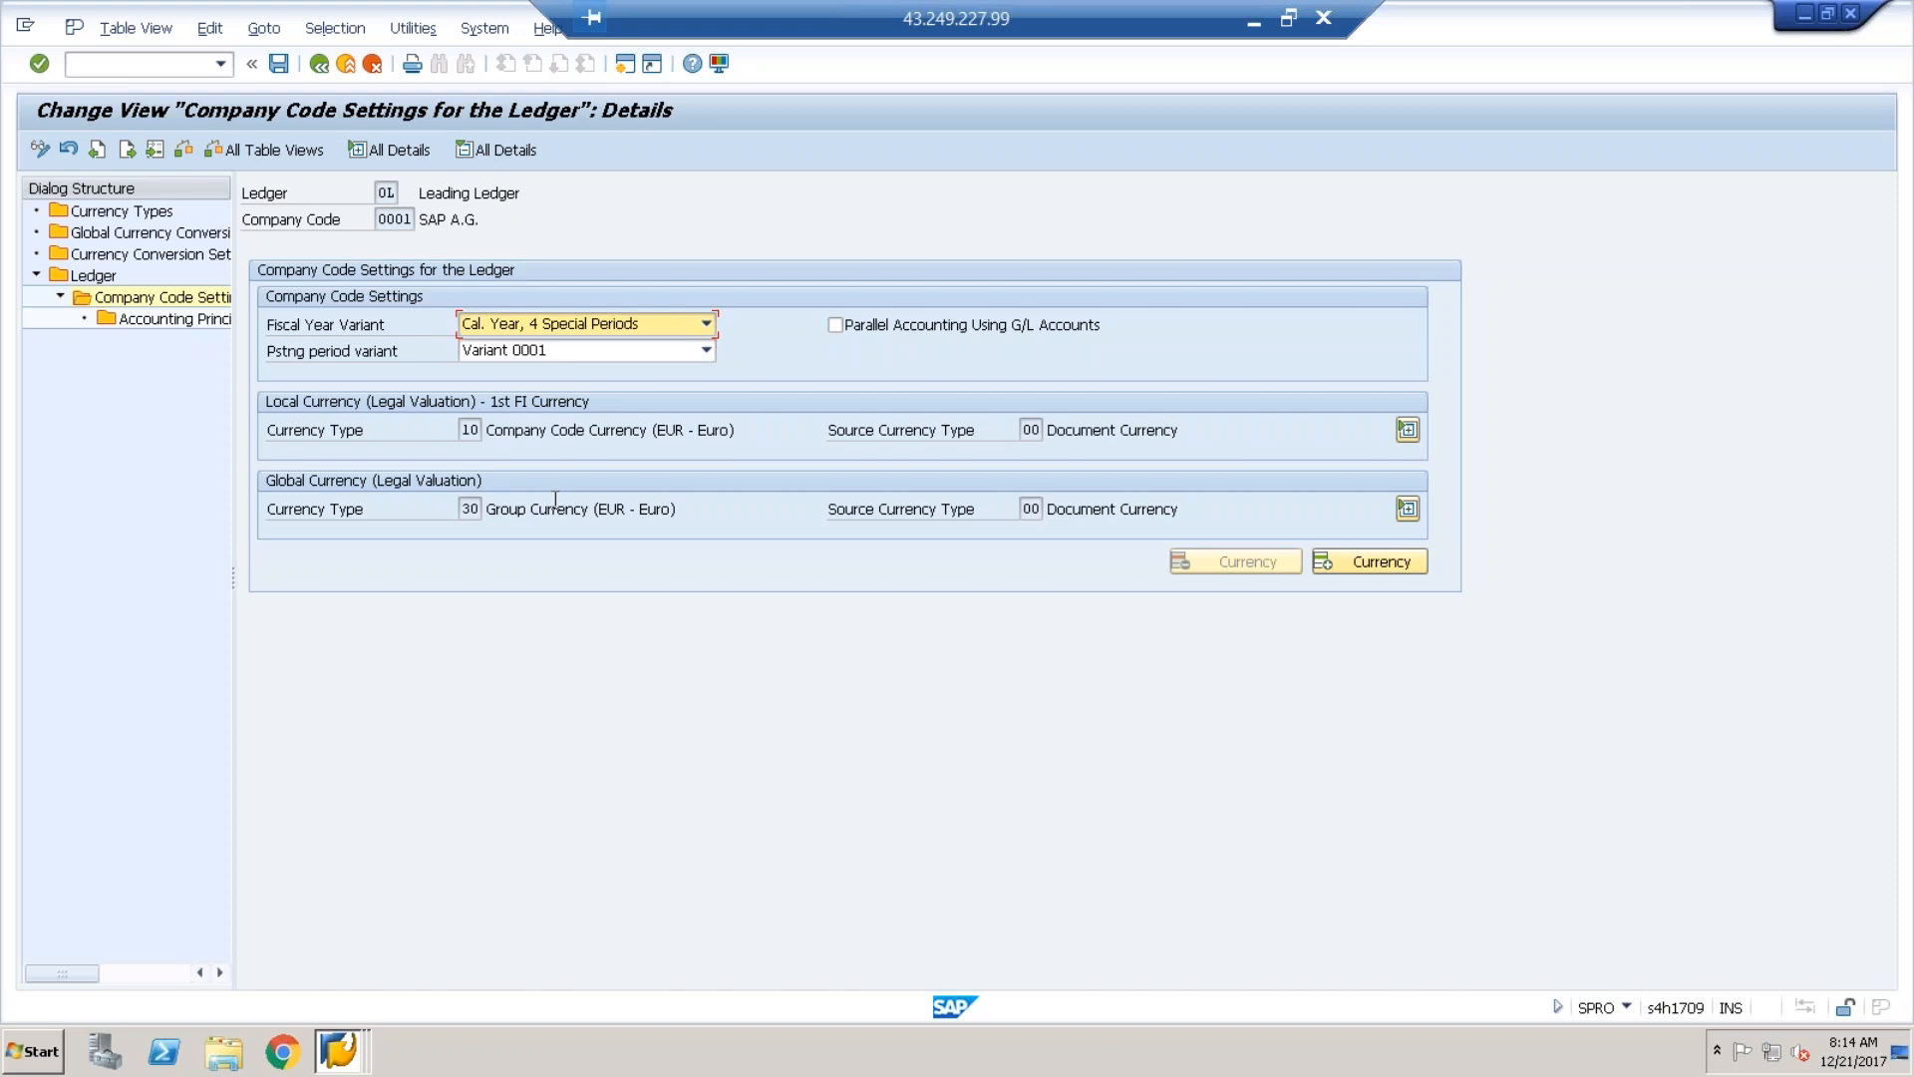
- Add six empty freely defined currency sections to the ledger 0L settings of company code 0001
left_click(386, 220)
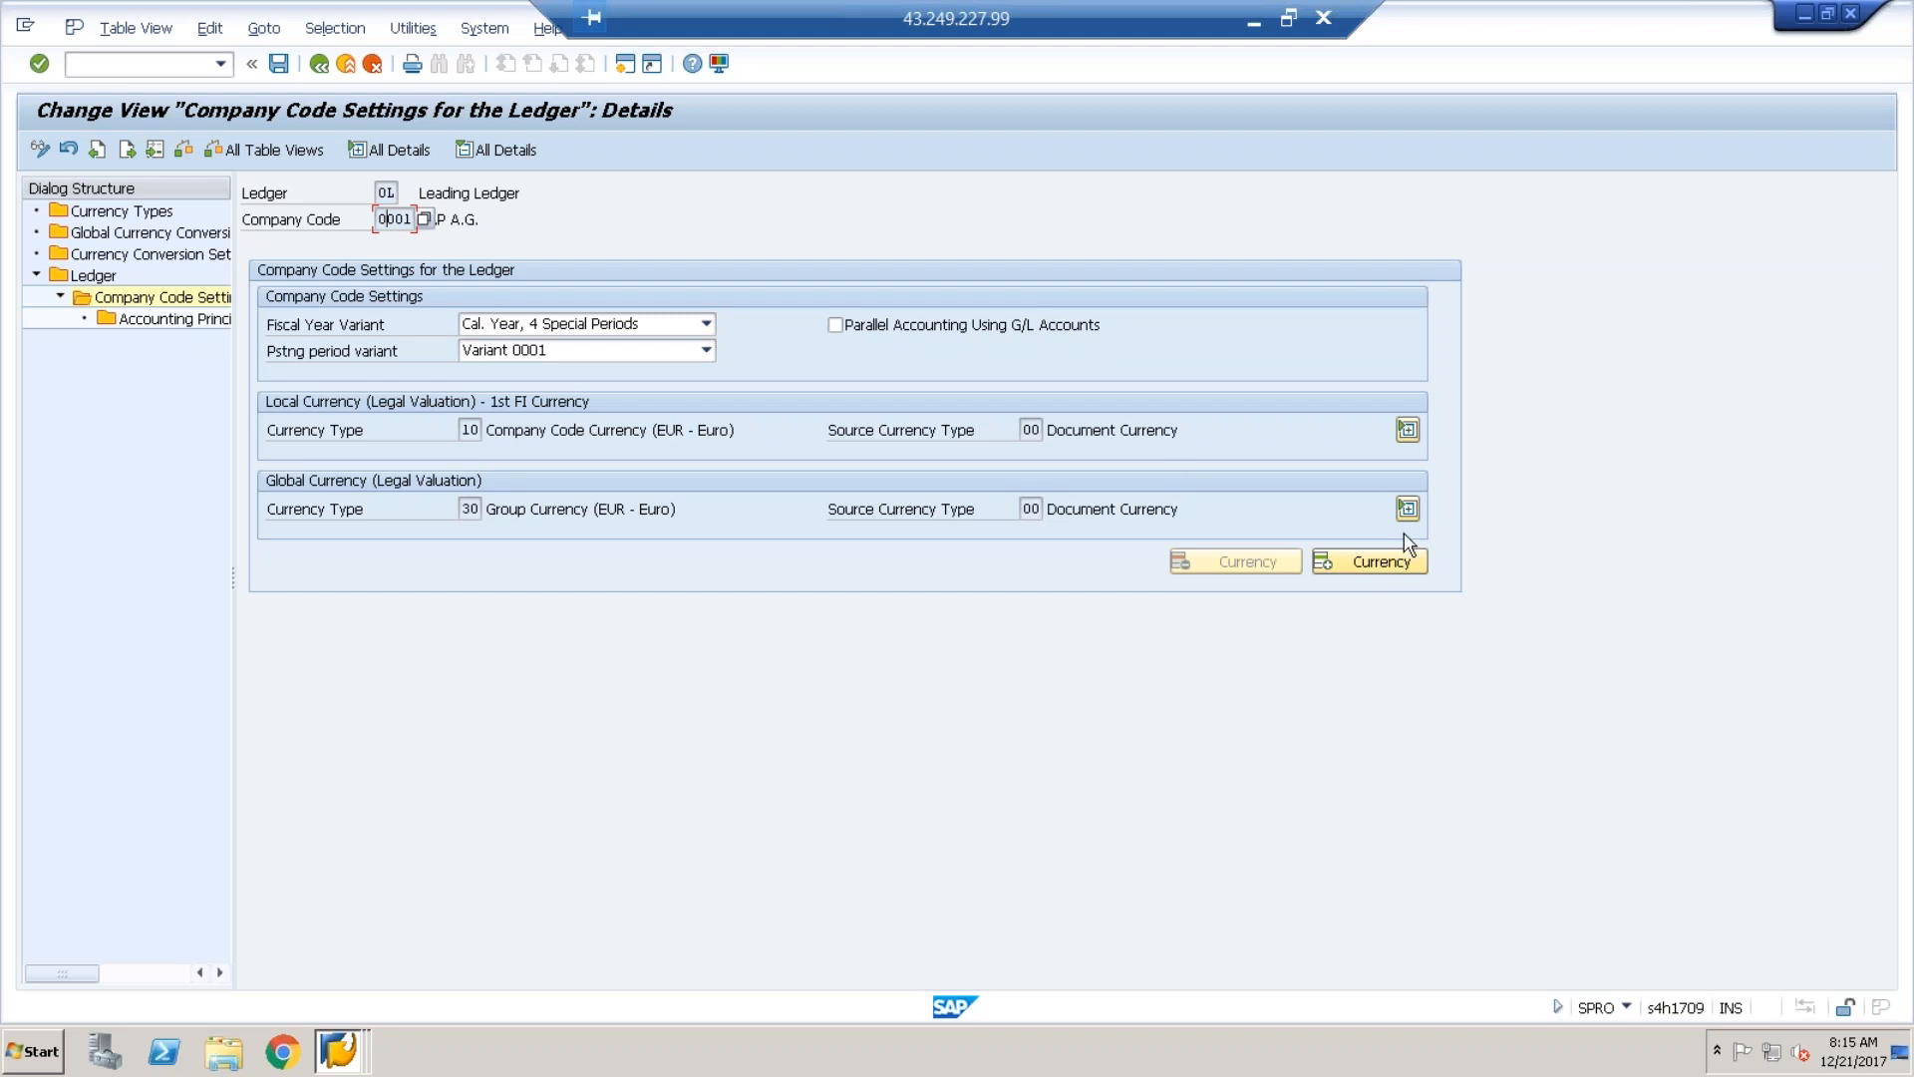
left_click(1327, 572)
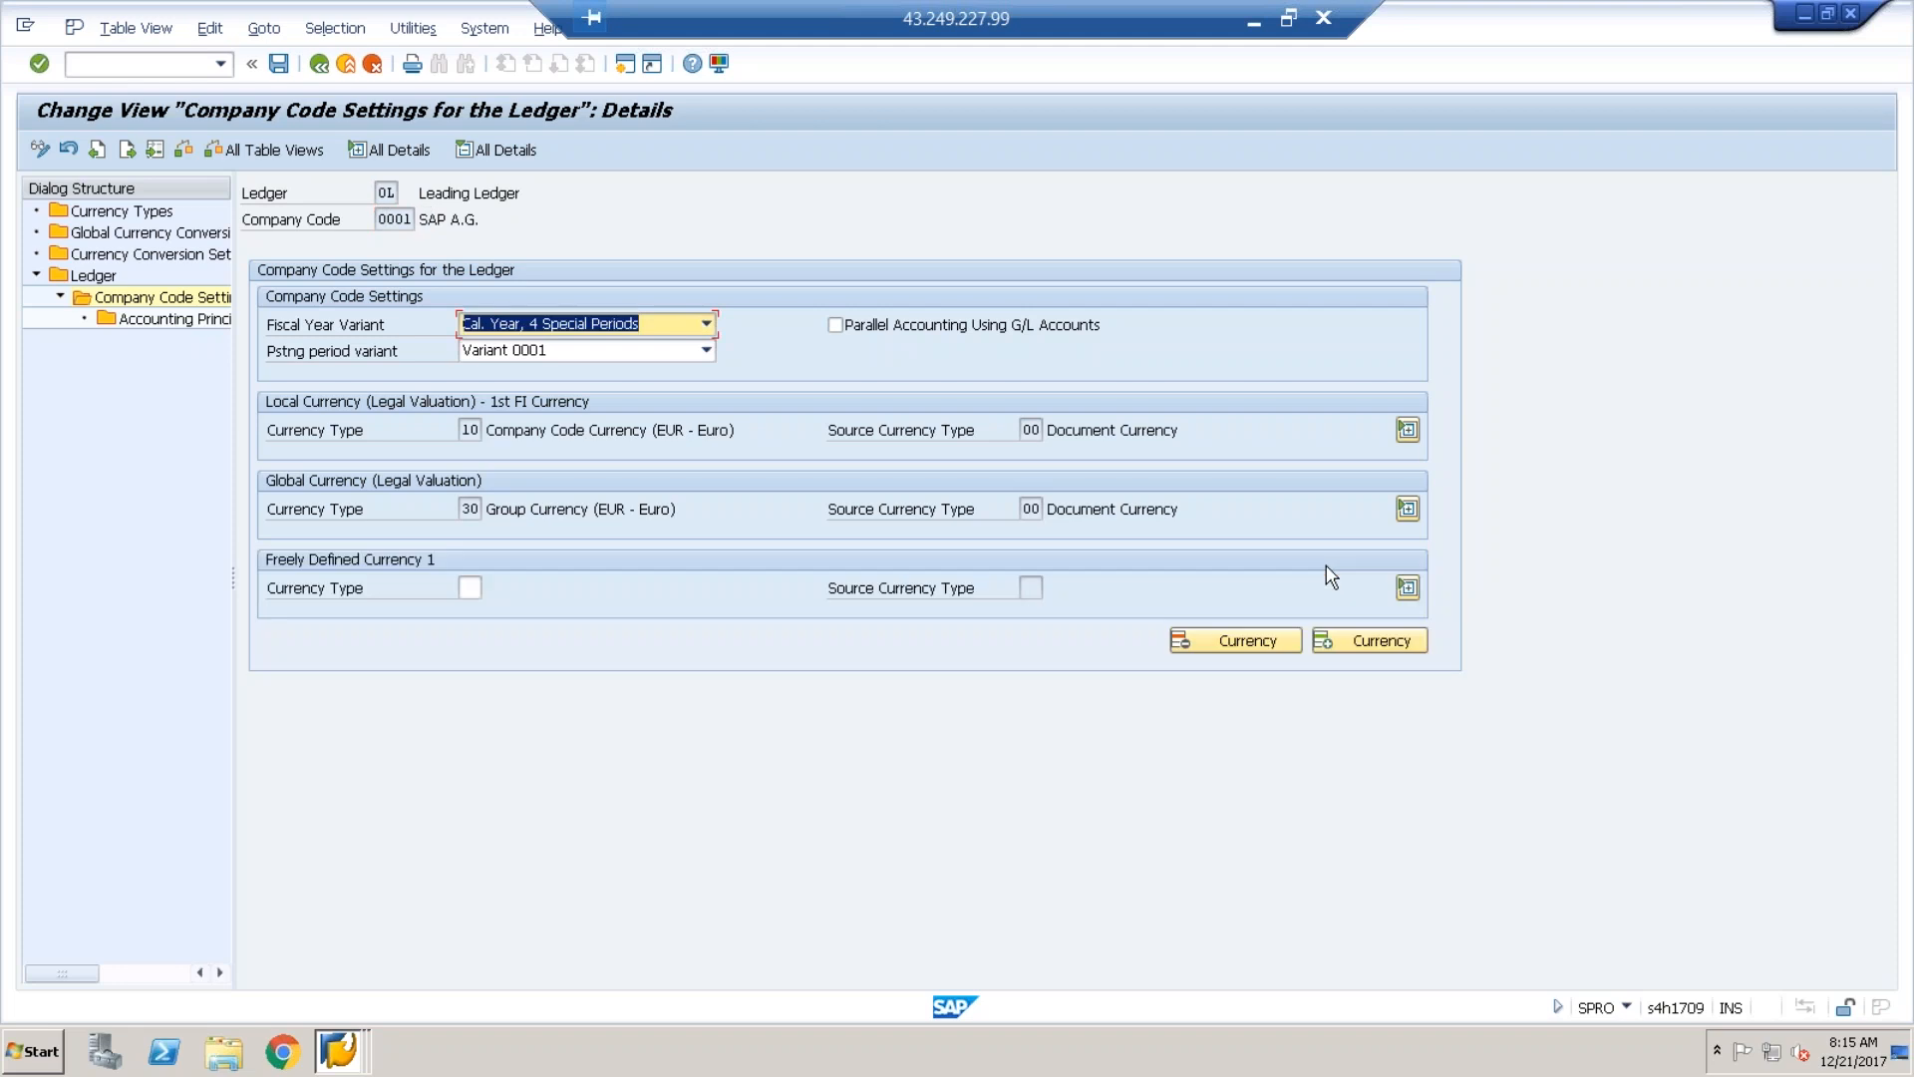
left_click(1328, 641)
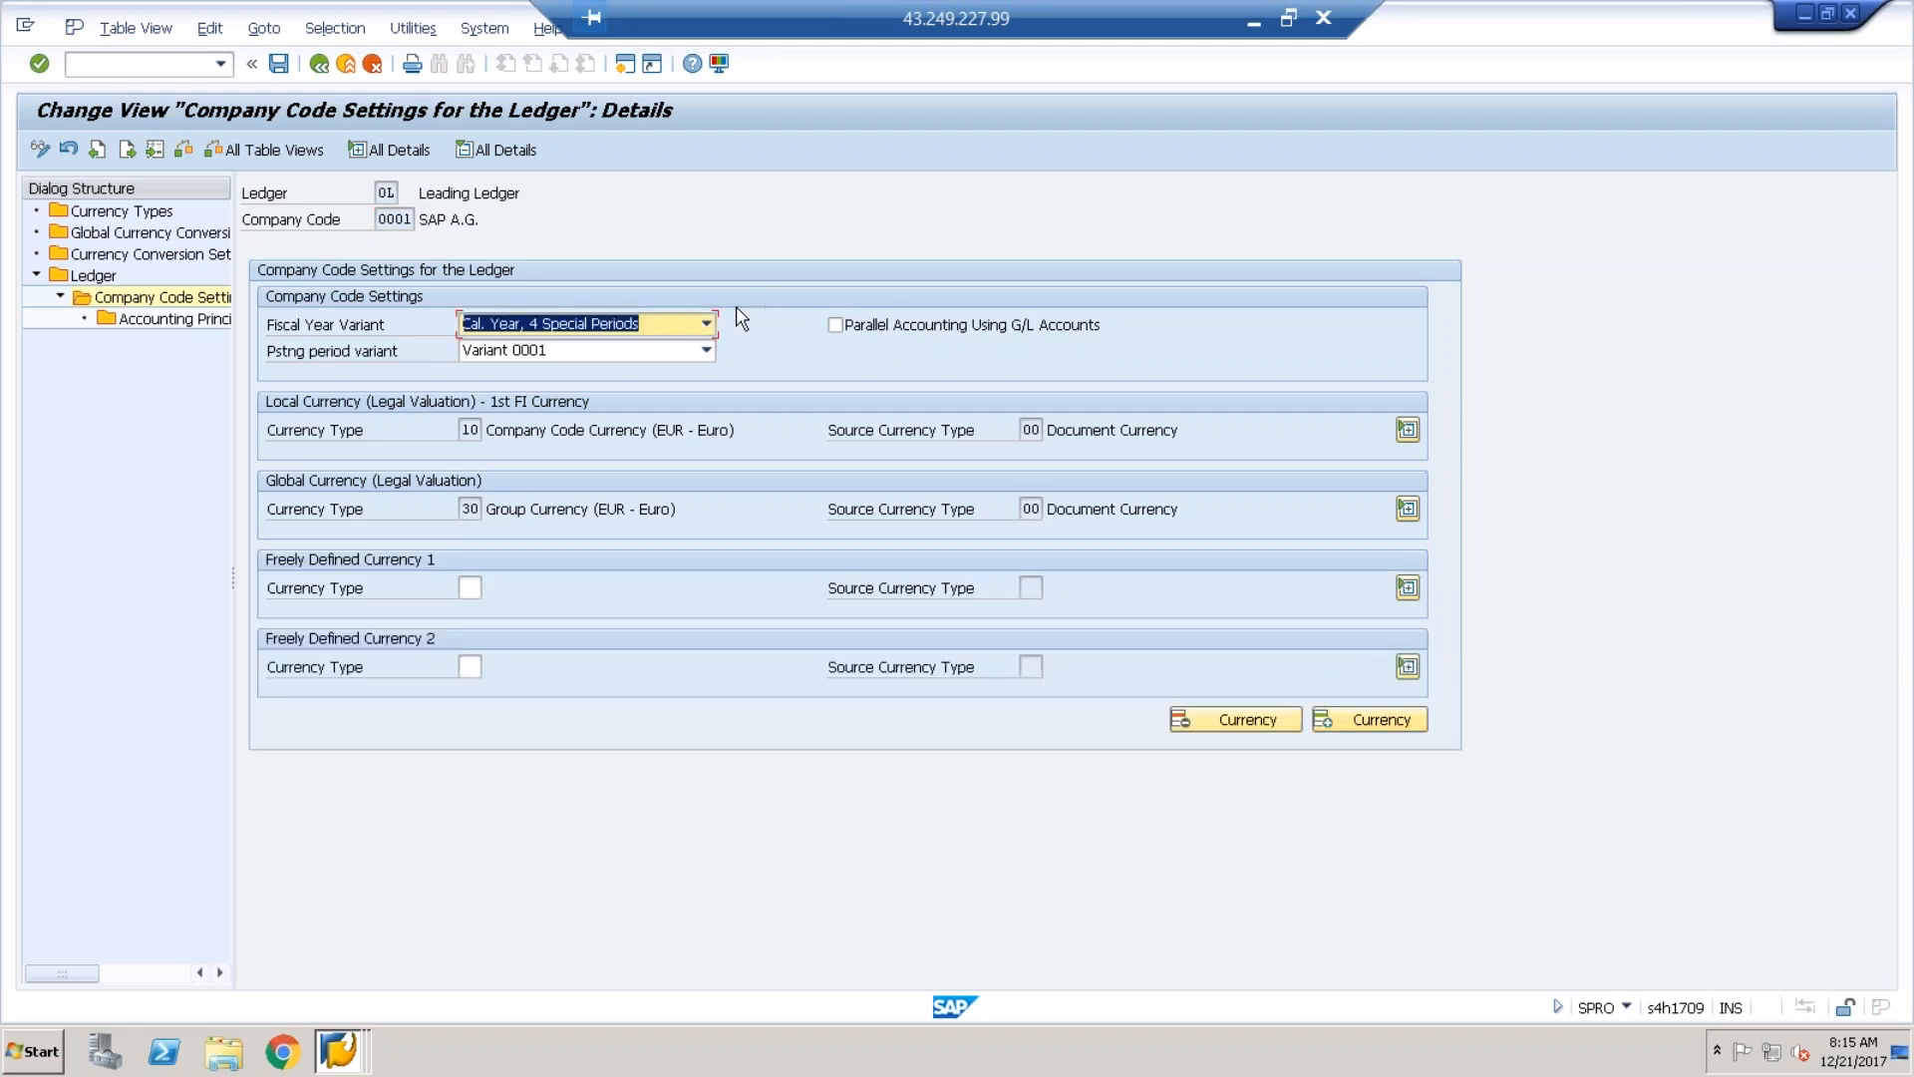
left_click(399, 331)
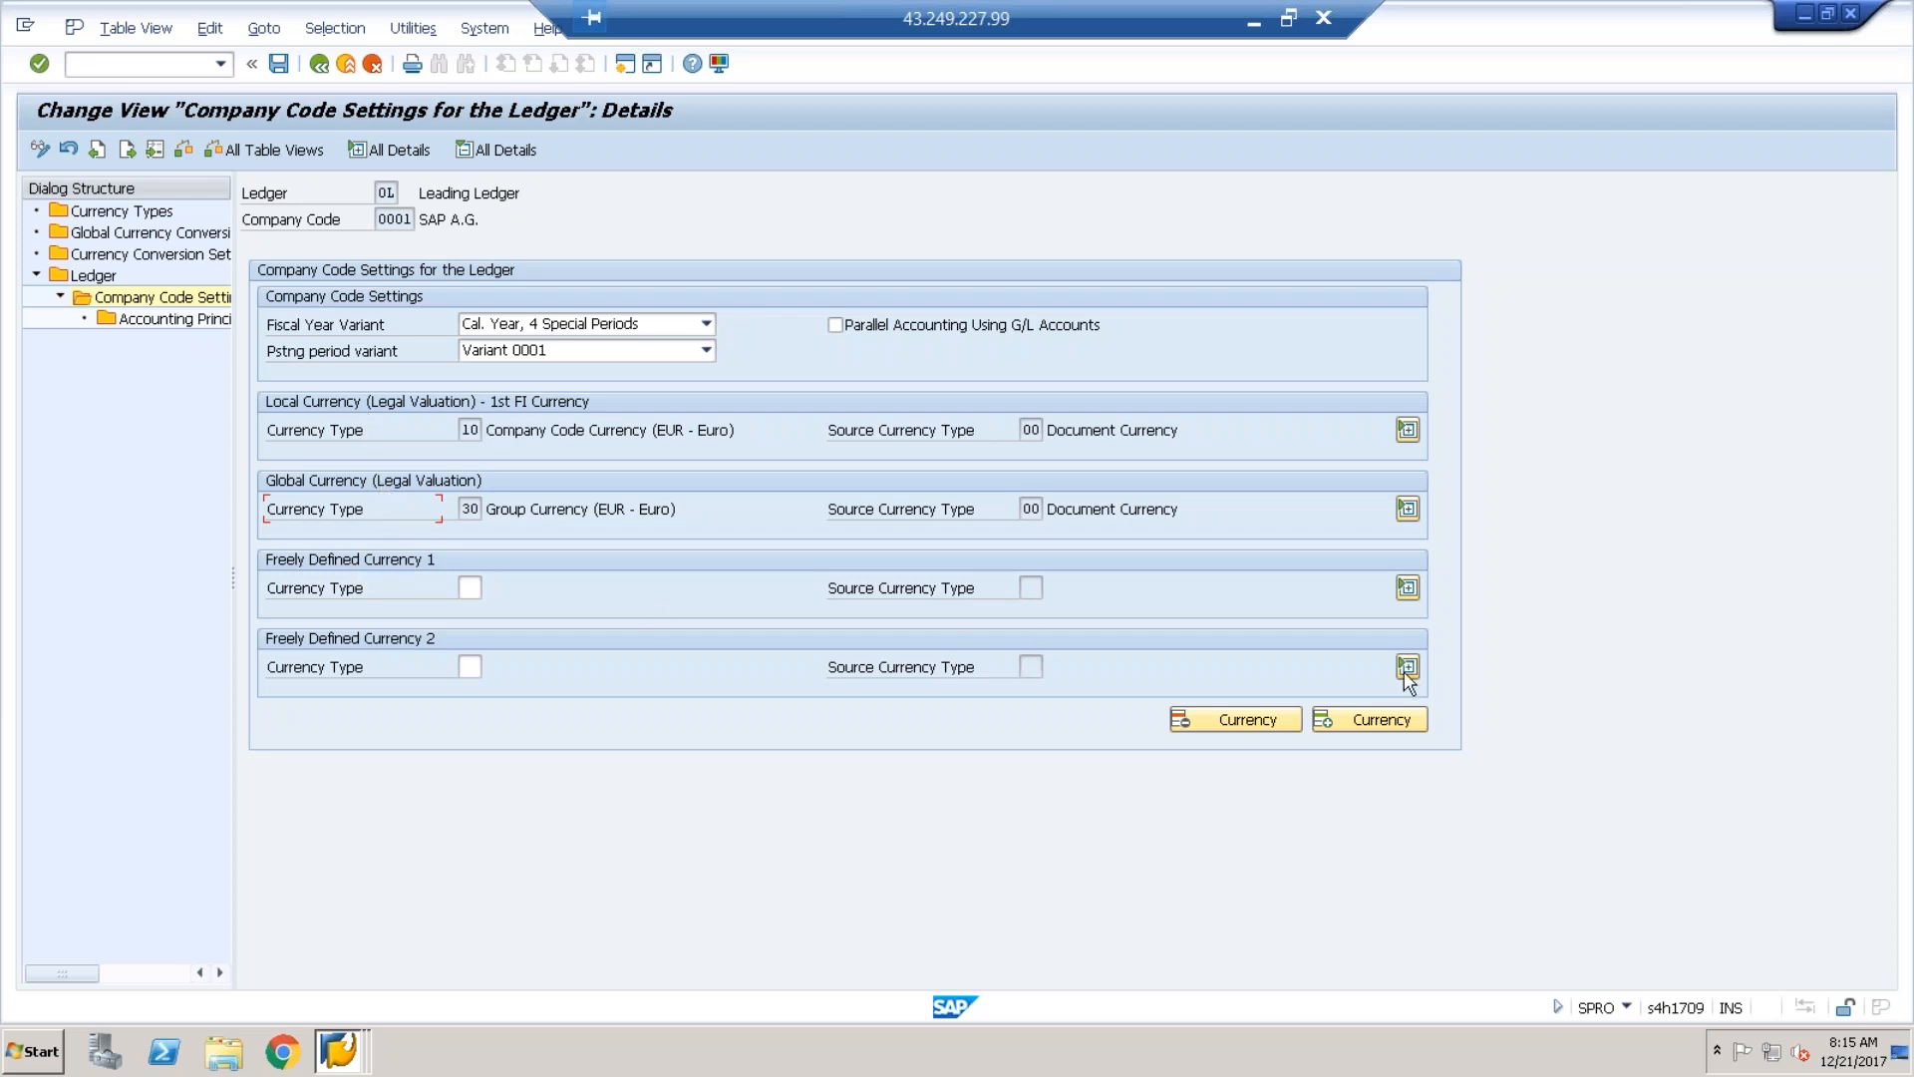
left_click(1358, 730)
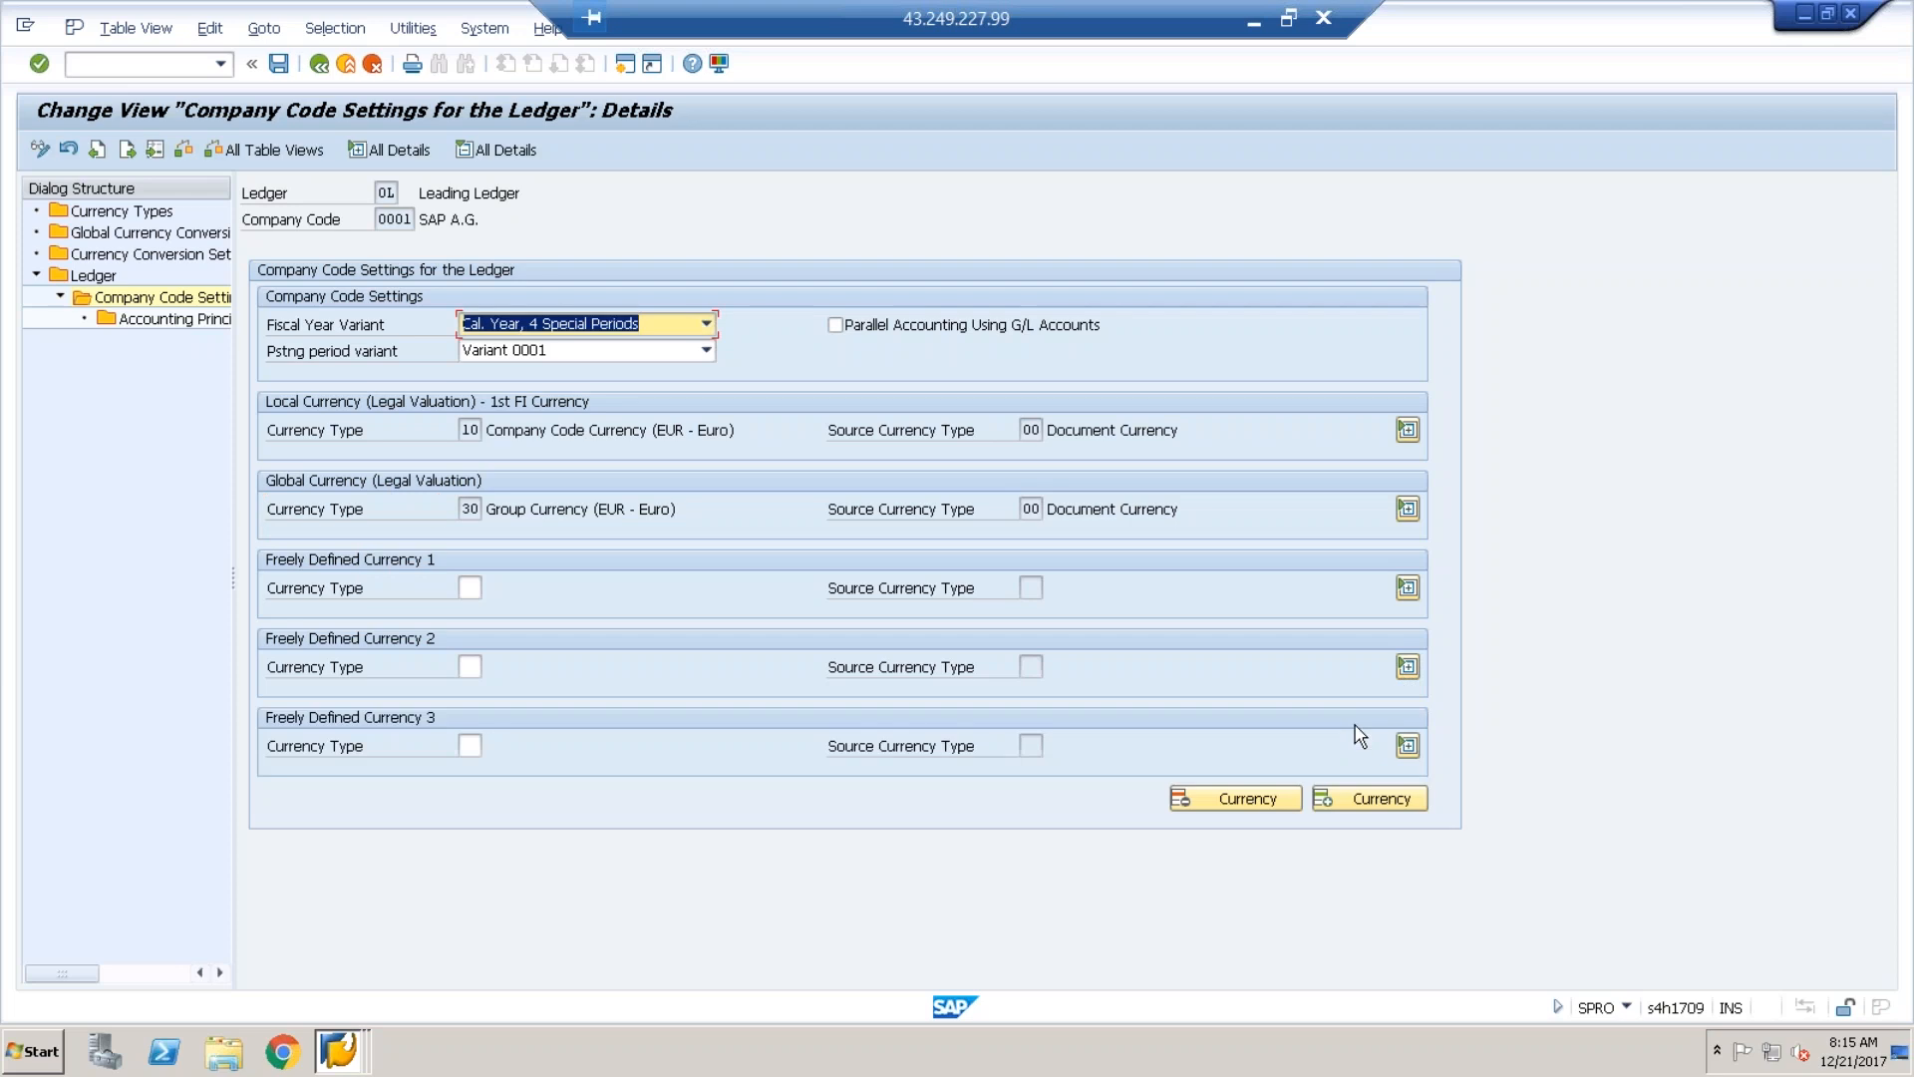
left_click(1373, 798)
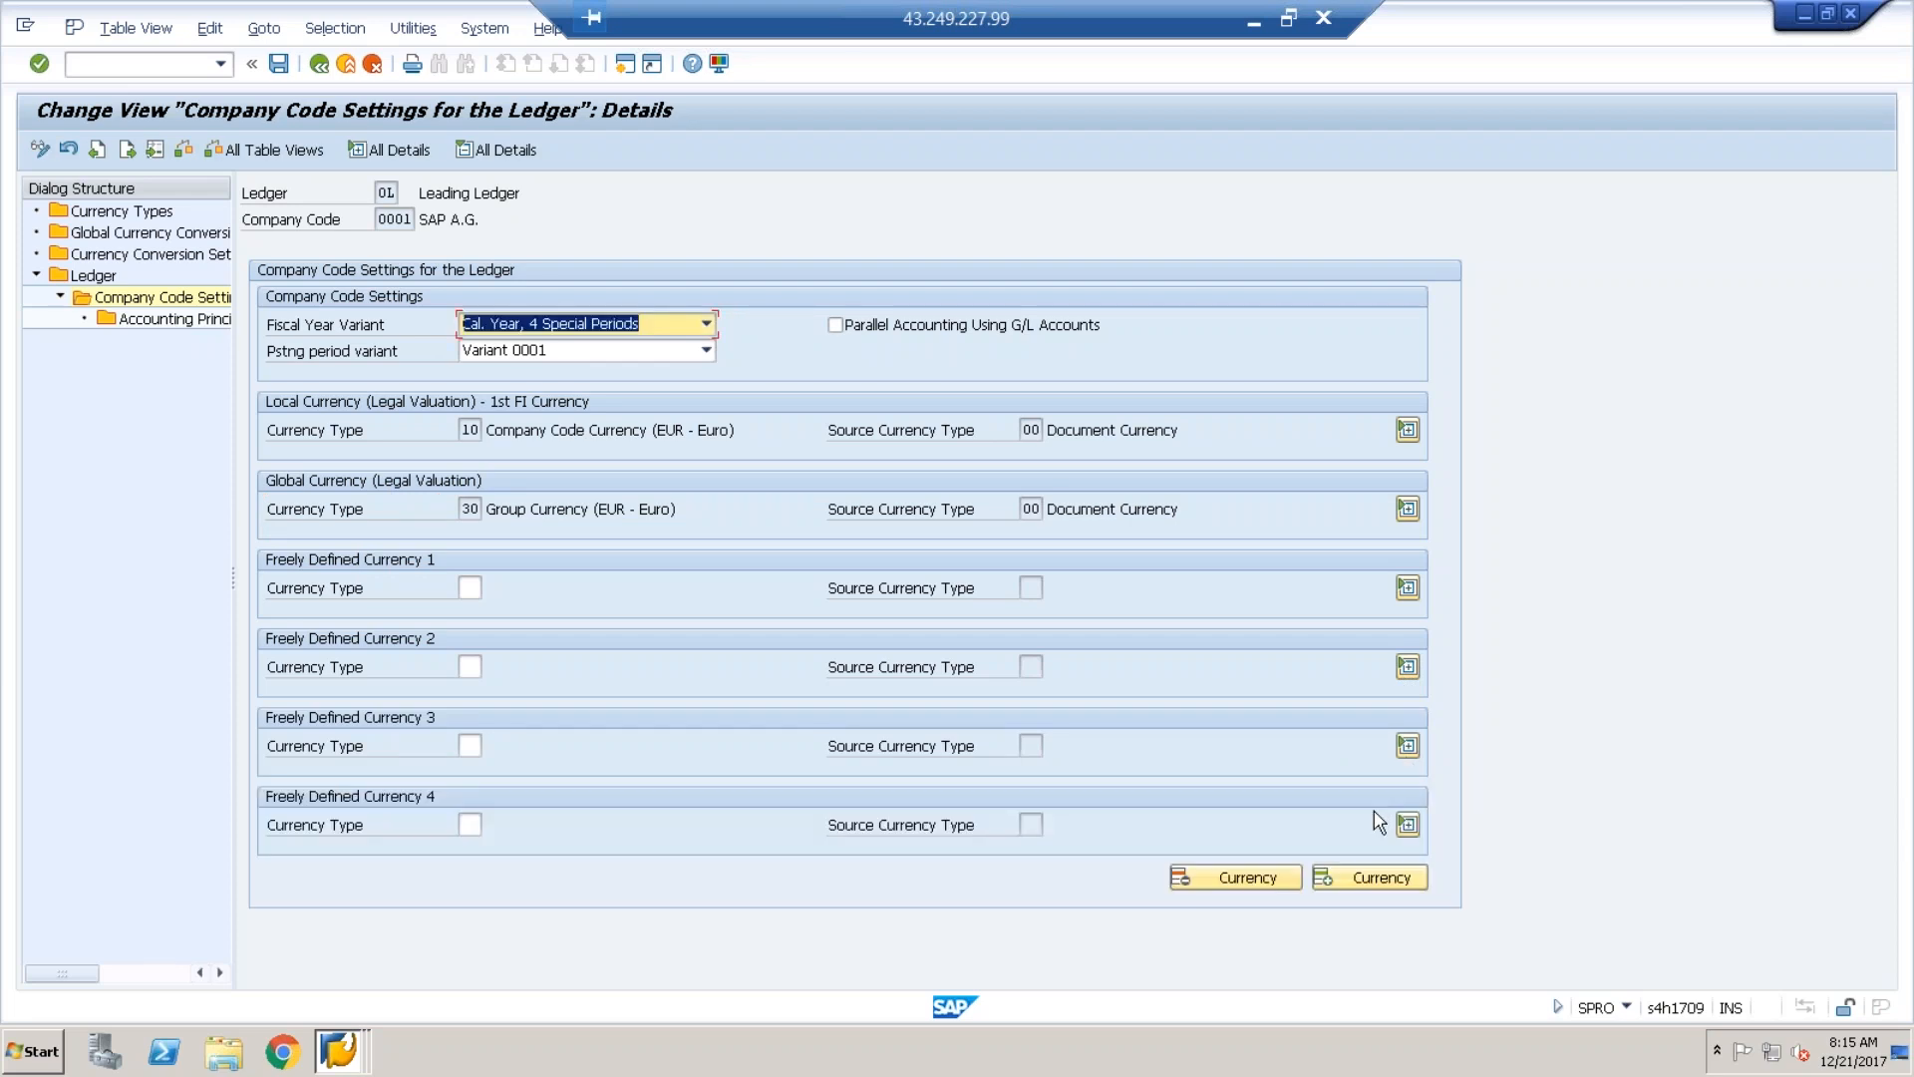
left_click(1370, 880)
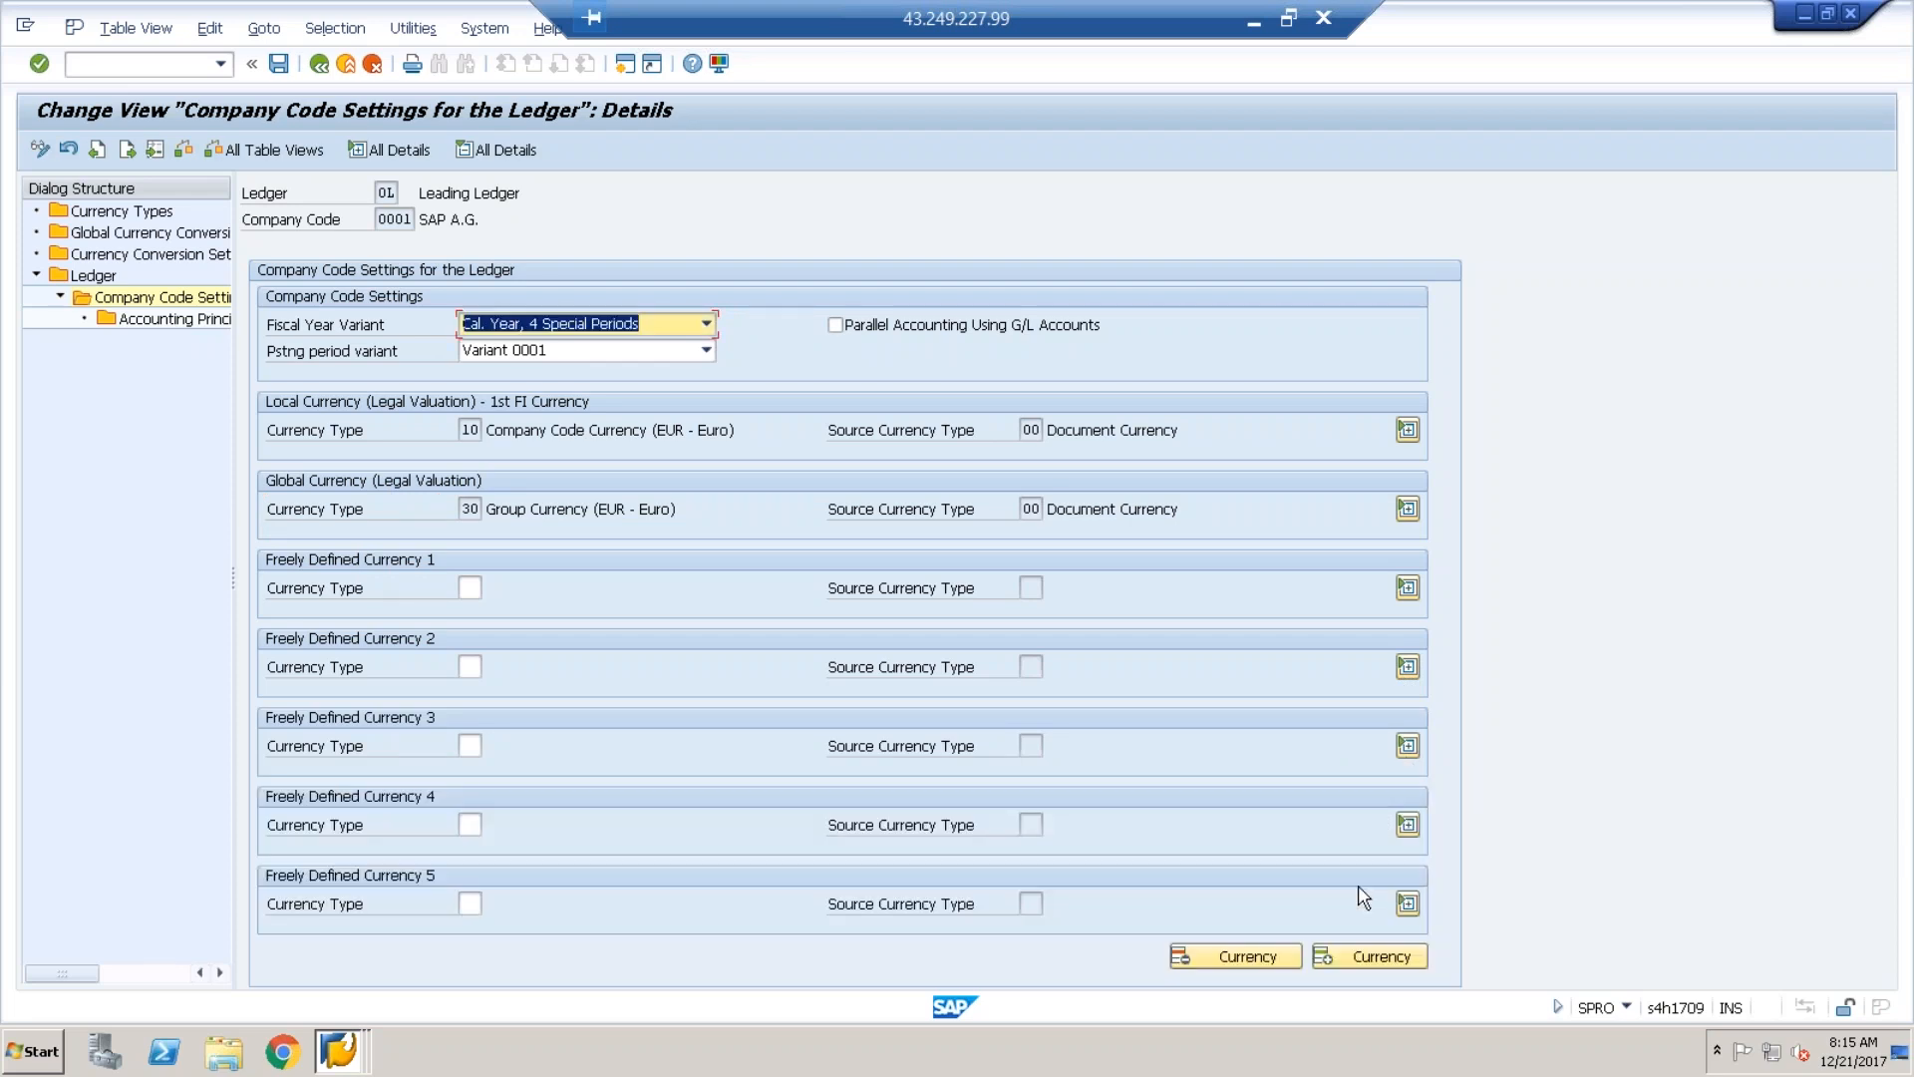
left_click(1363, 957)
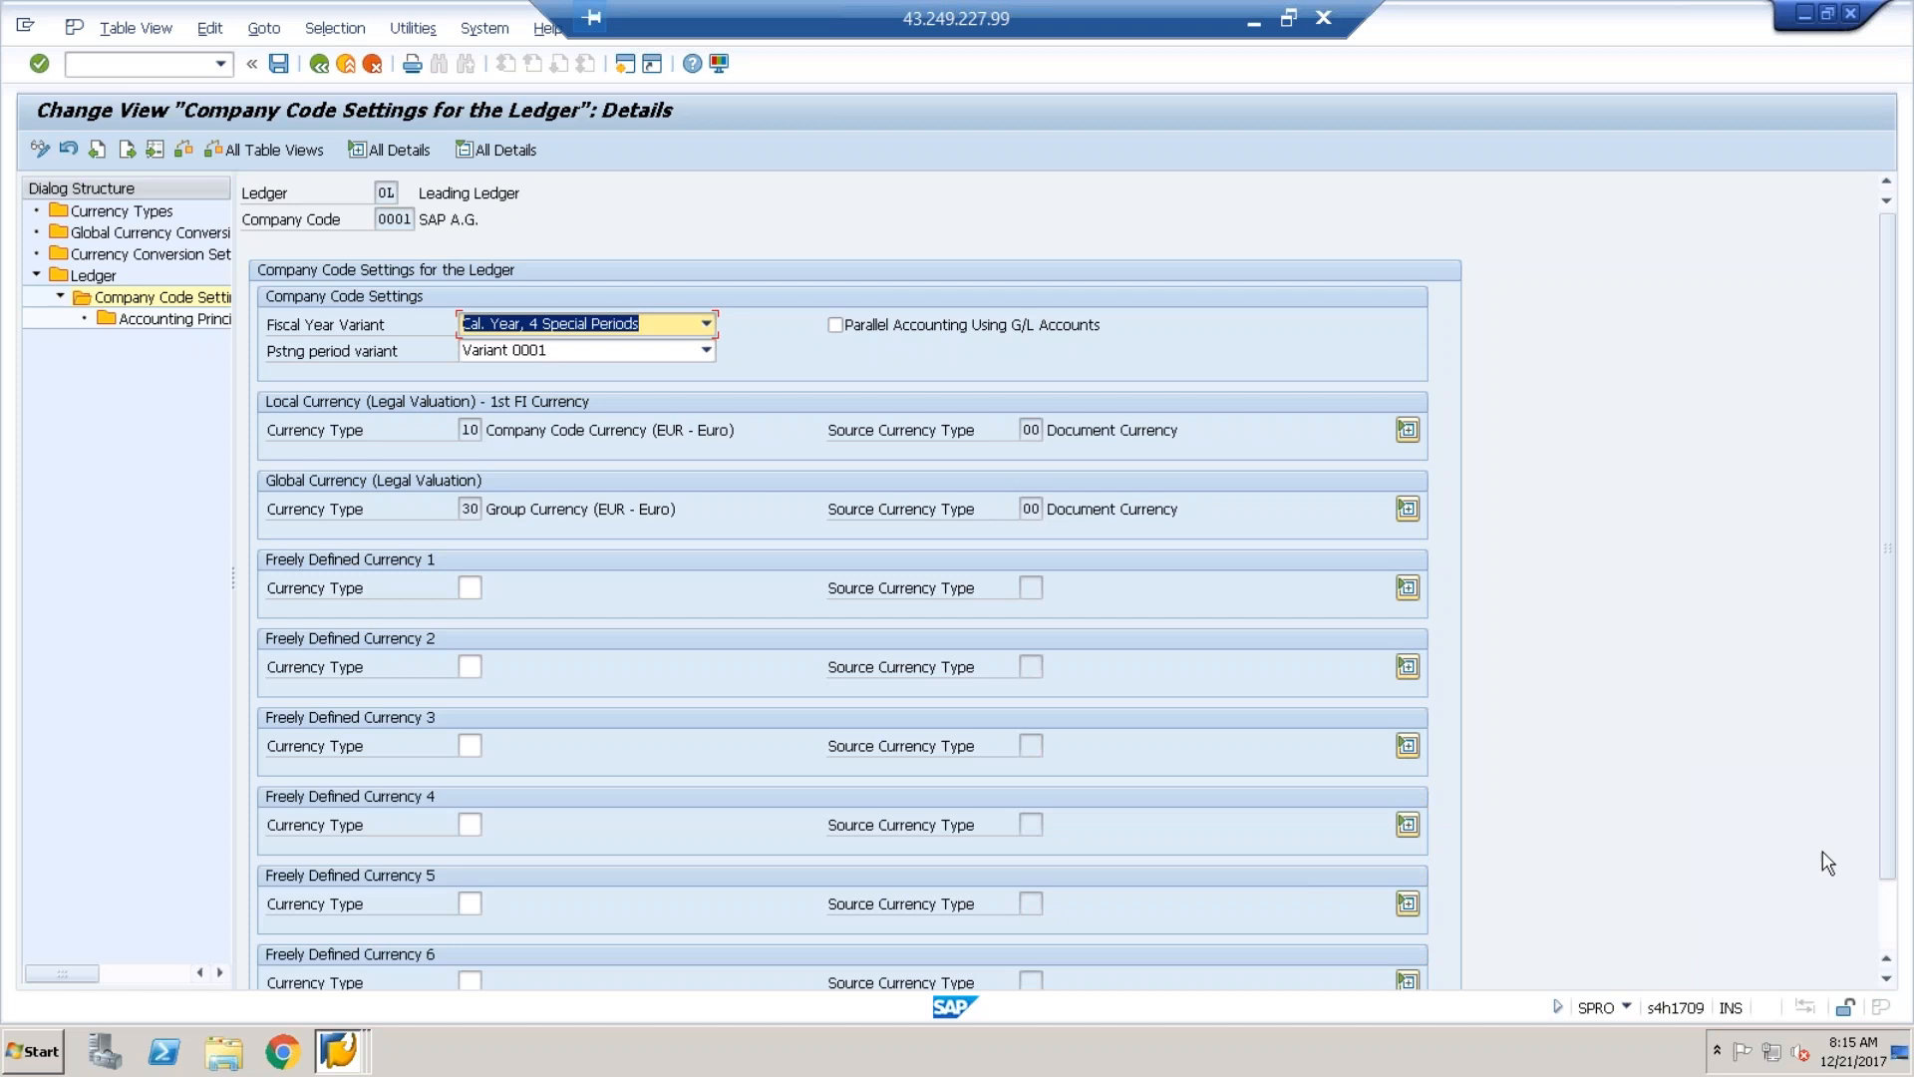
- Add the Freely Defined Currency 7 section and expand its exchange rate and translation date details
left_click(1890, 917)
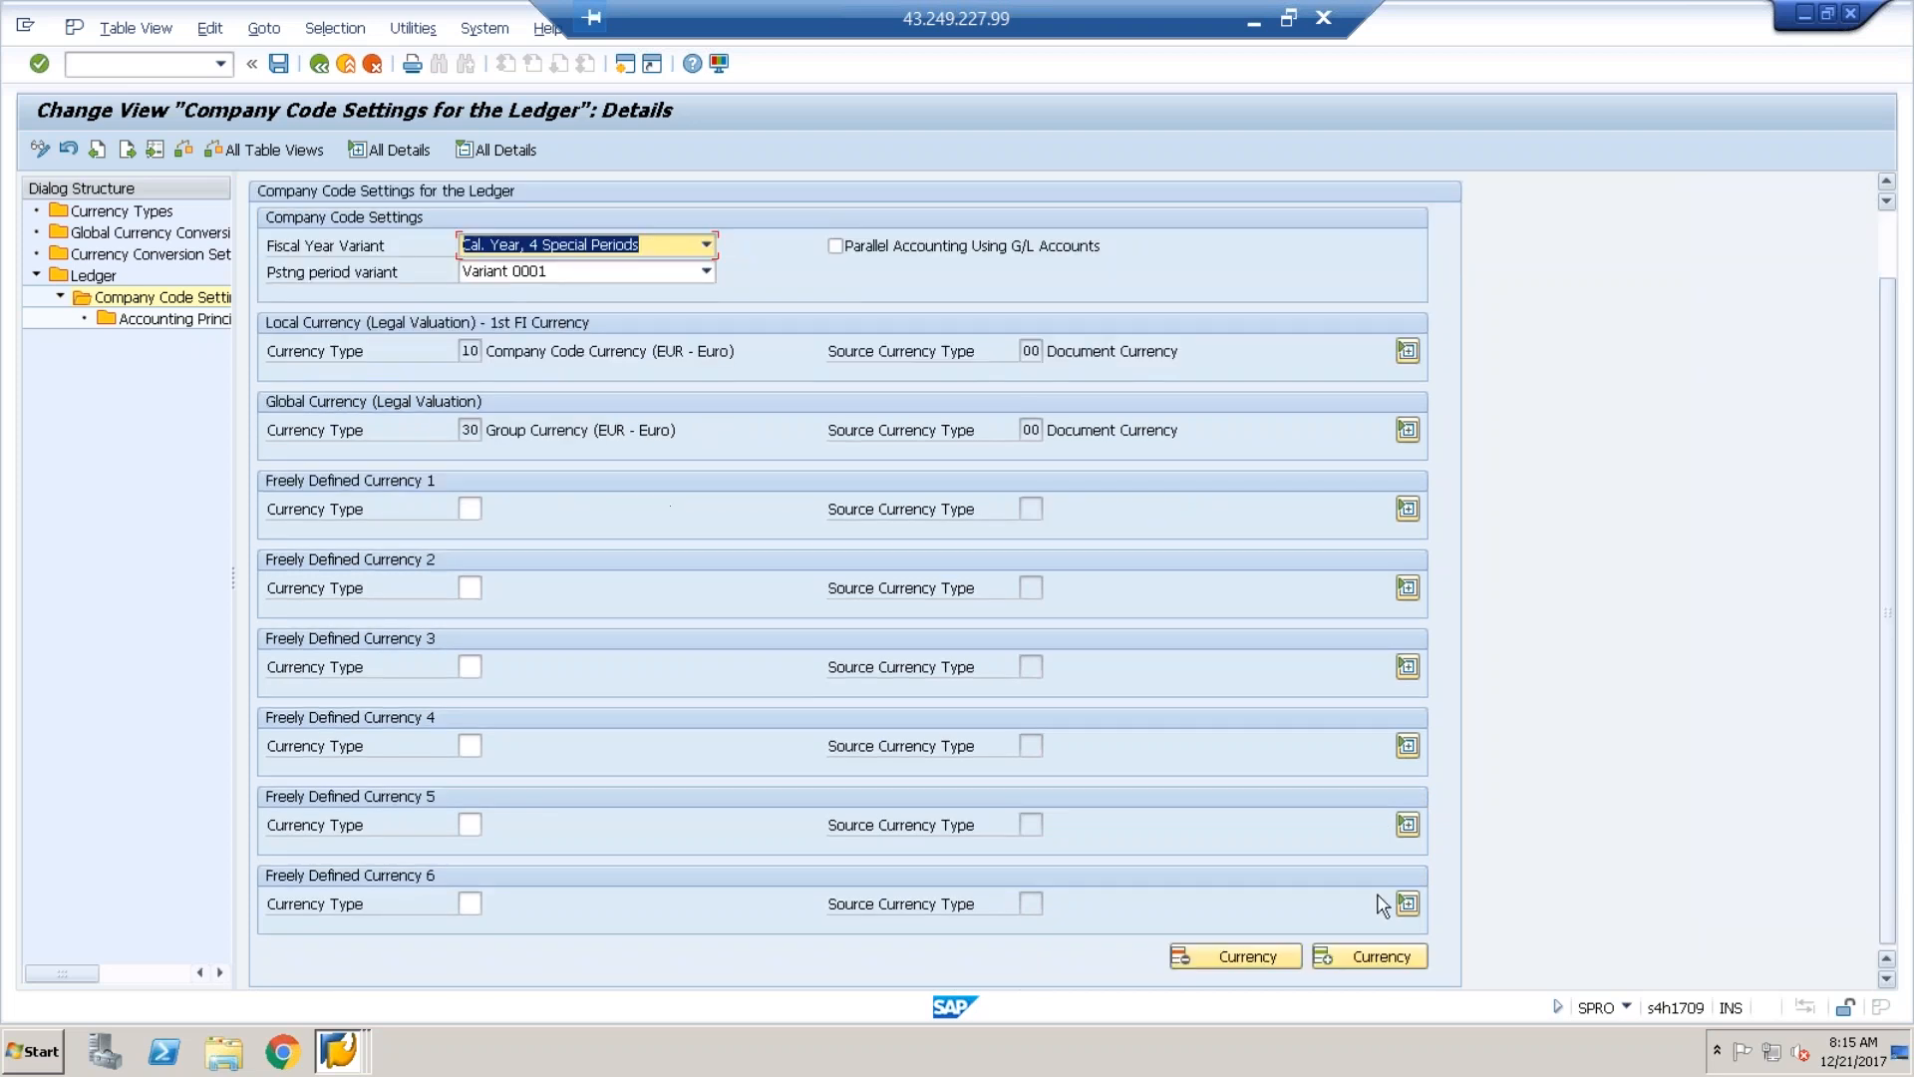
scroll(1495, 962, "up", 2)
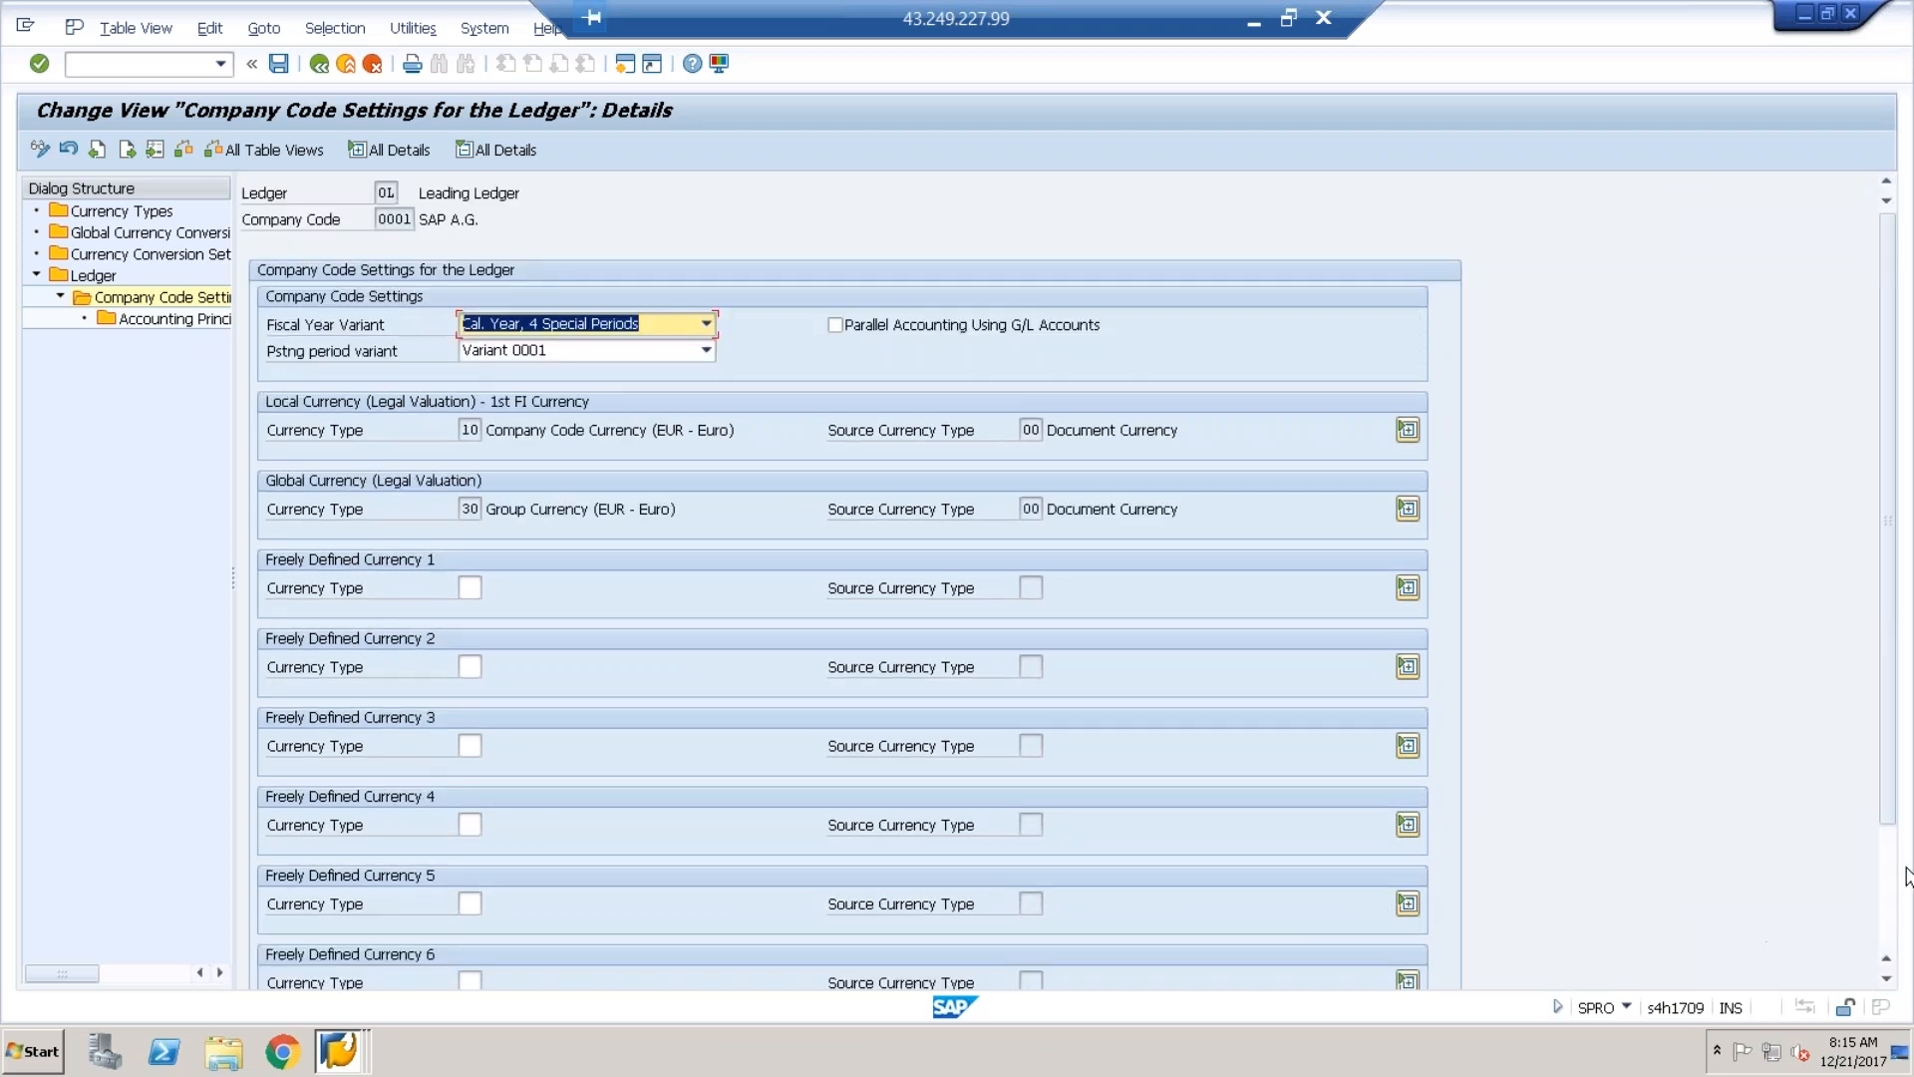
left_click(1890, 917)
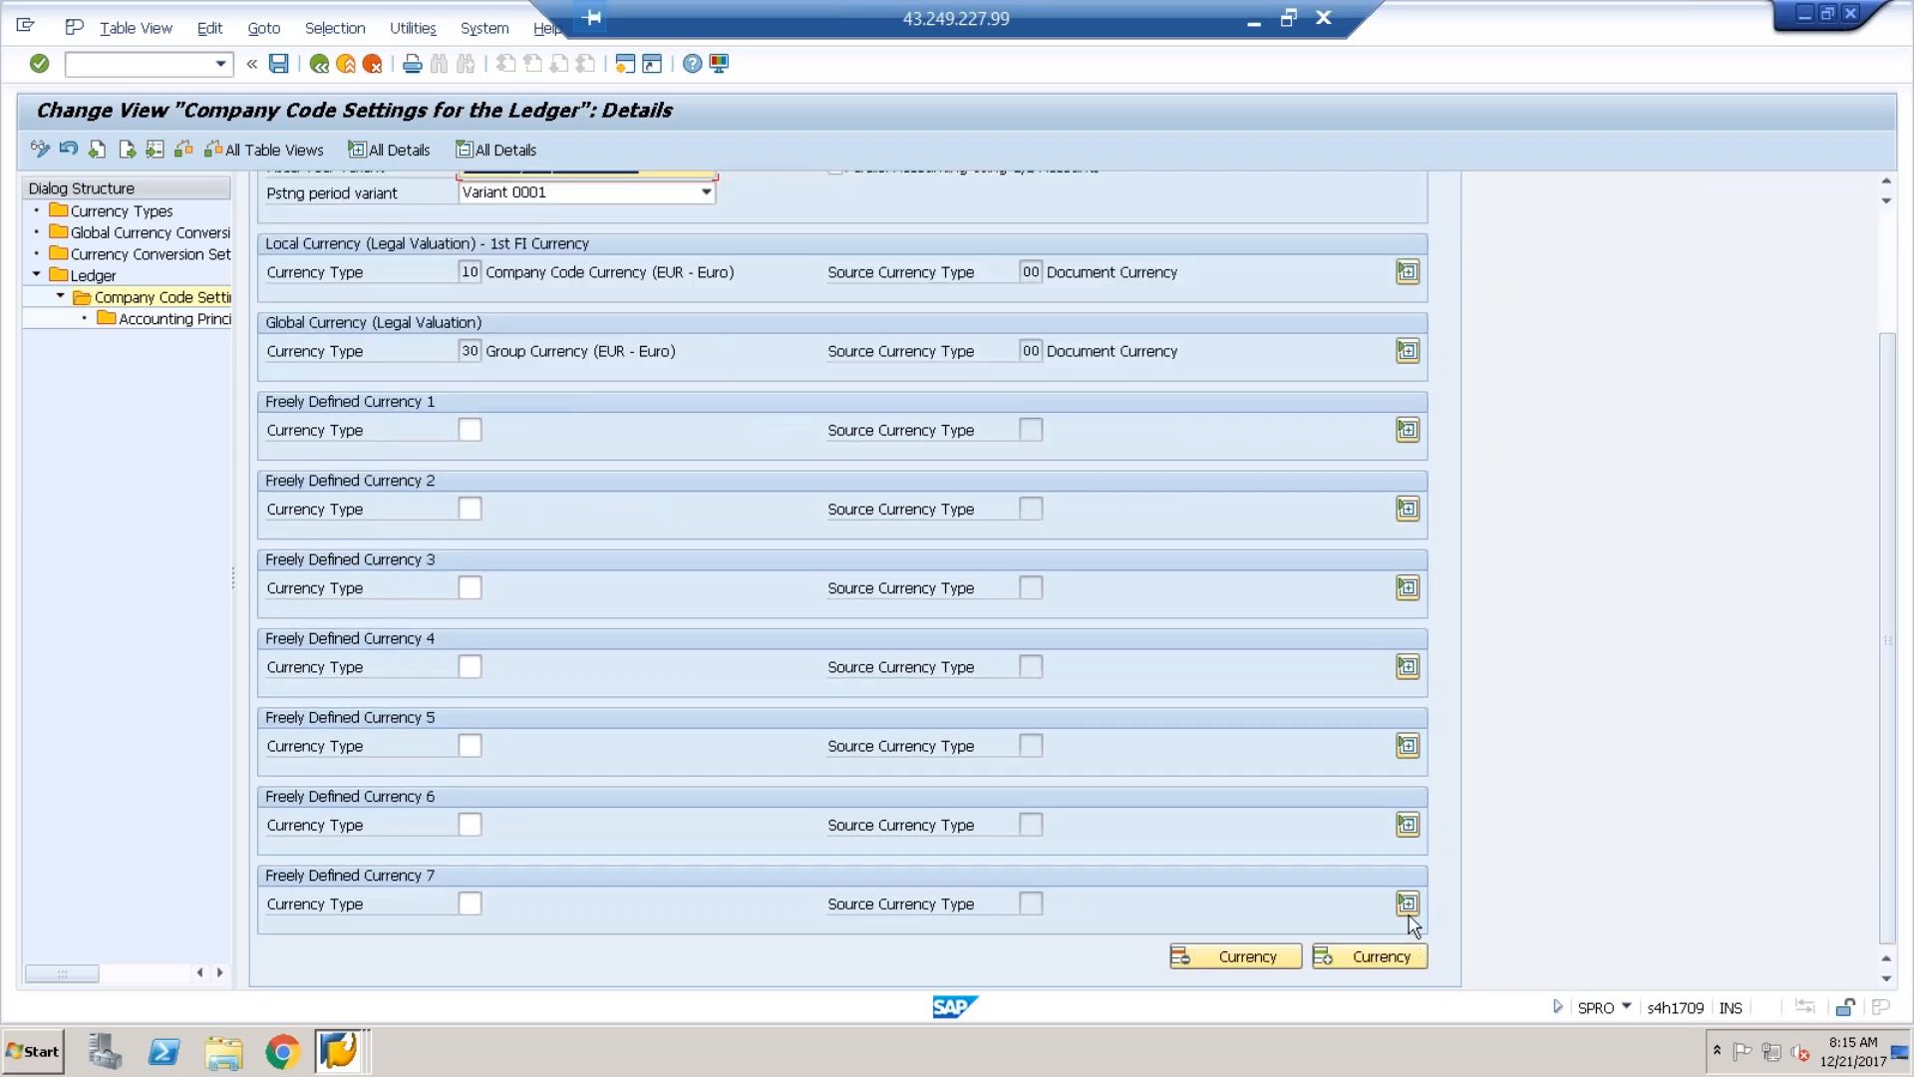
scroll(1409, 917, "up", 2)
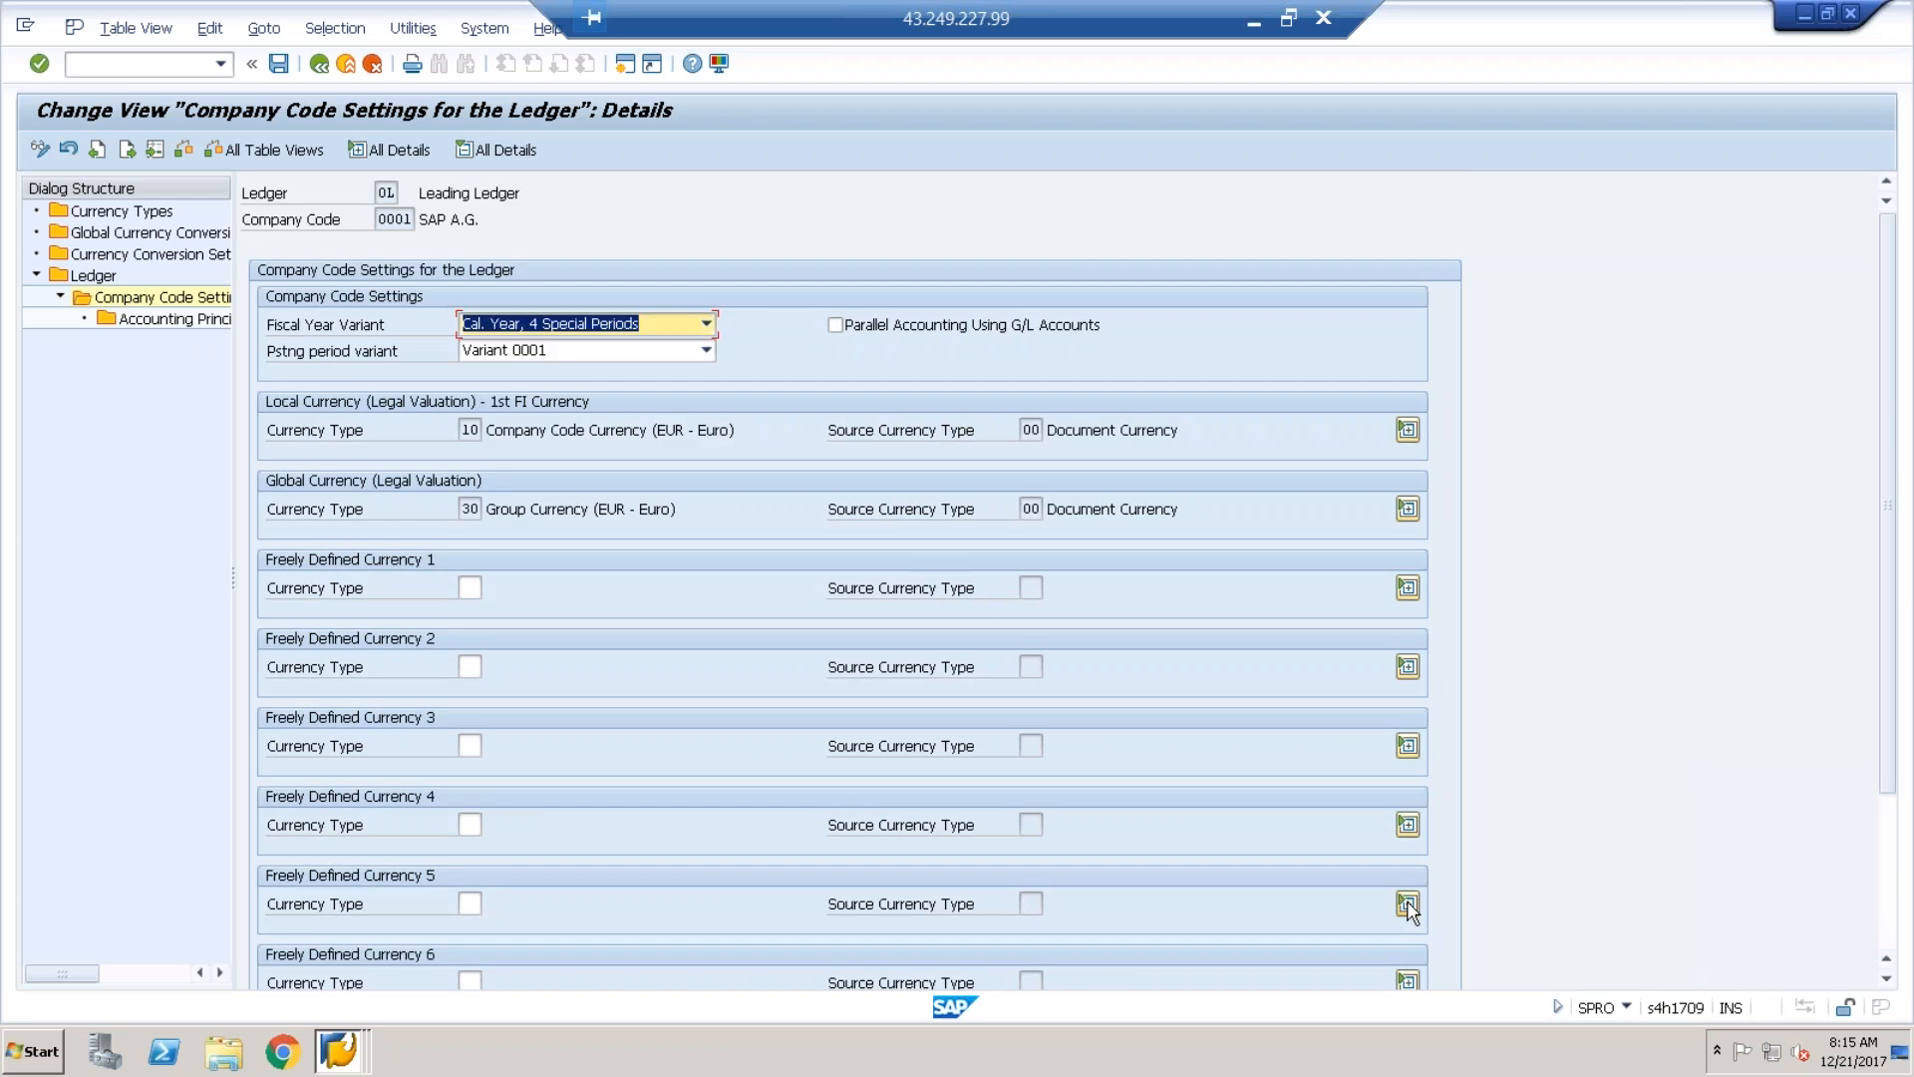
left_click(1886, 979)
left_click(1888, 981)
left_click(1888, 981)
left_click(1888, 981)
left_click(1888, 981)
scroll(1889, 956, "down", 3)
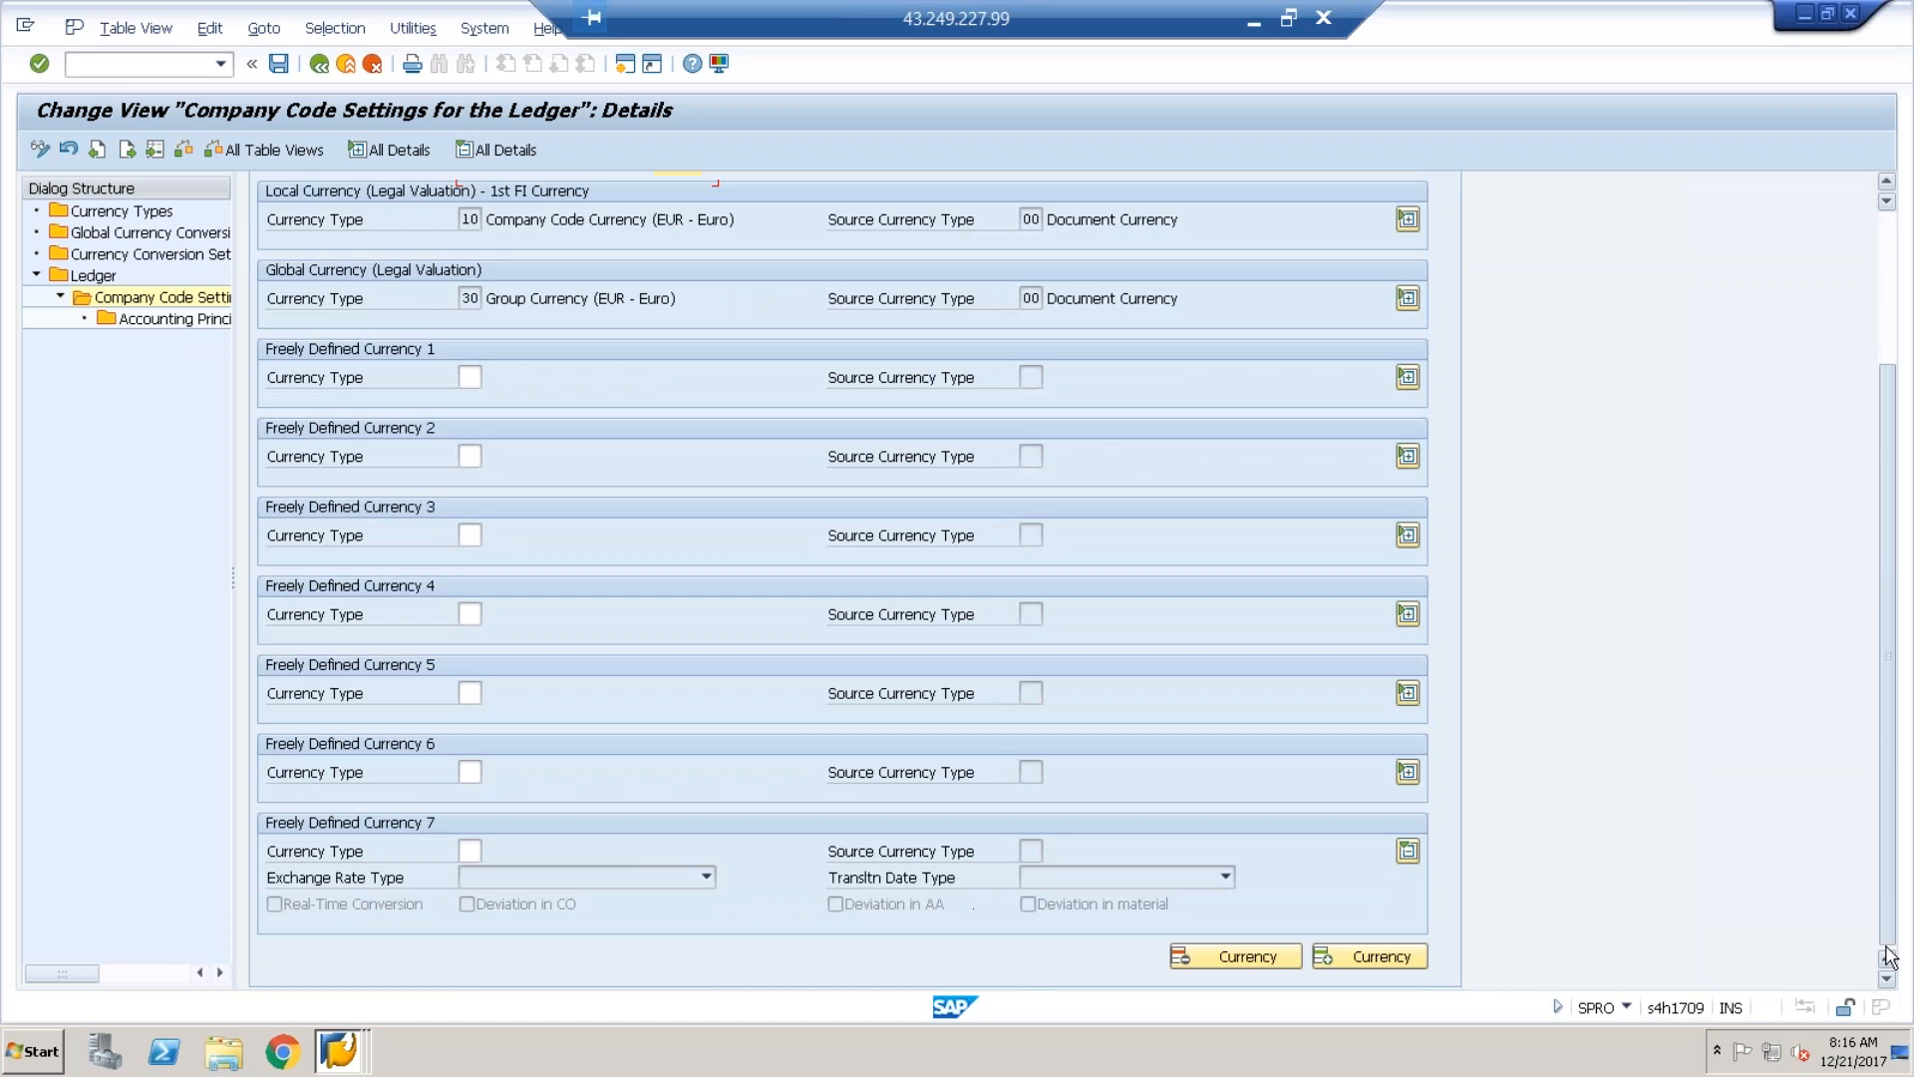
- Add the Freely Defined Currency 8 section to the company code settings and bring it into view
left_click(1349, 958)
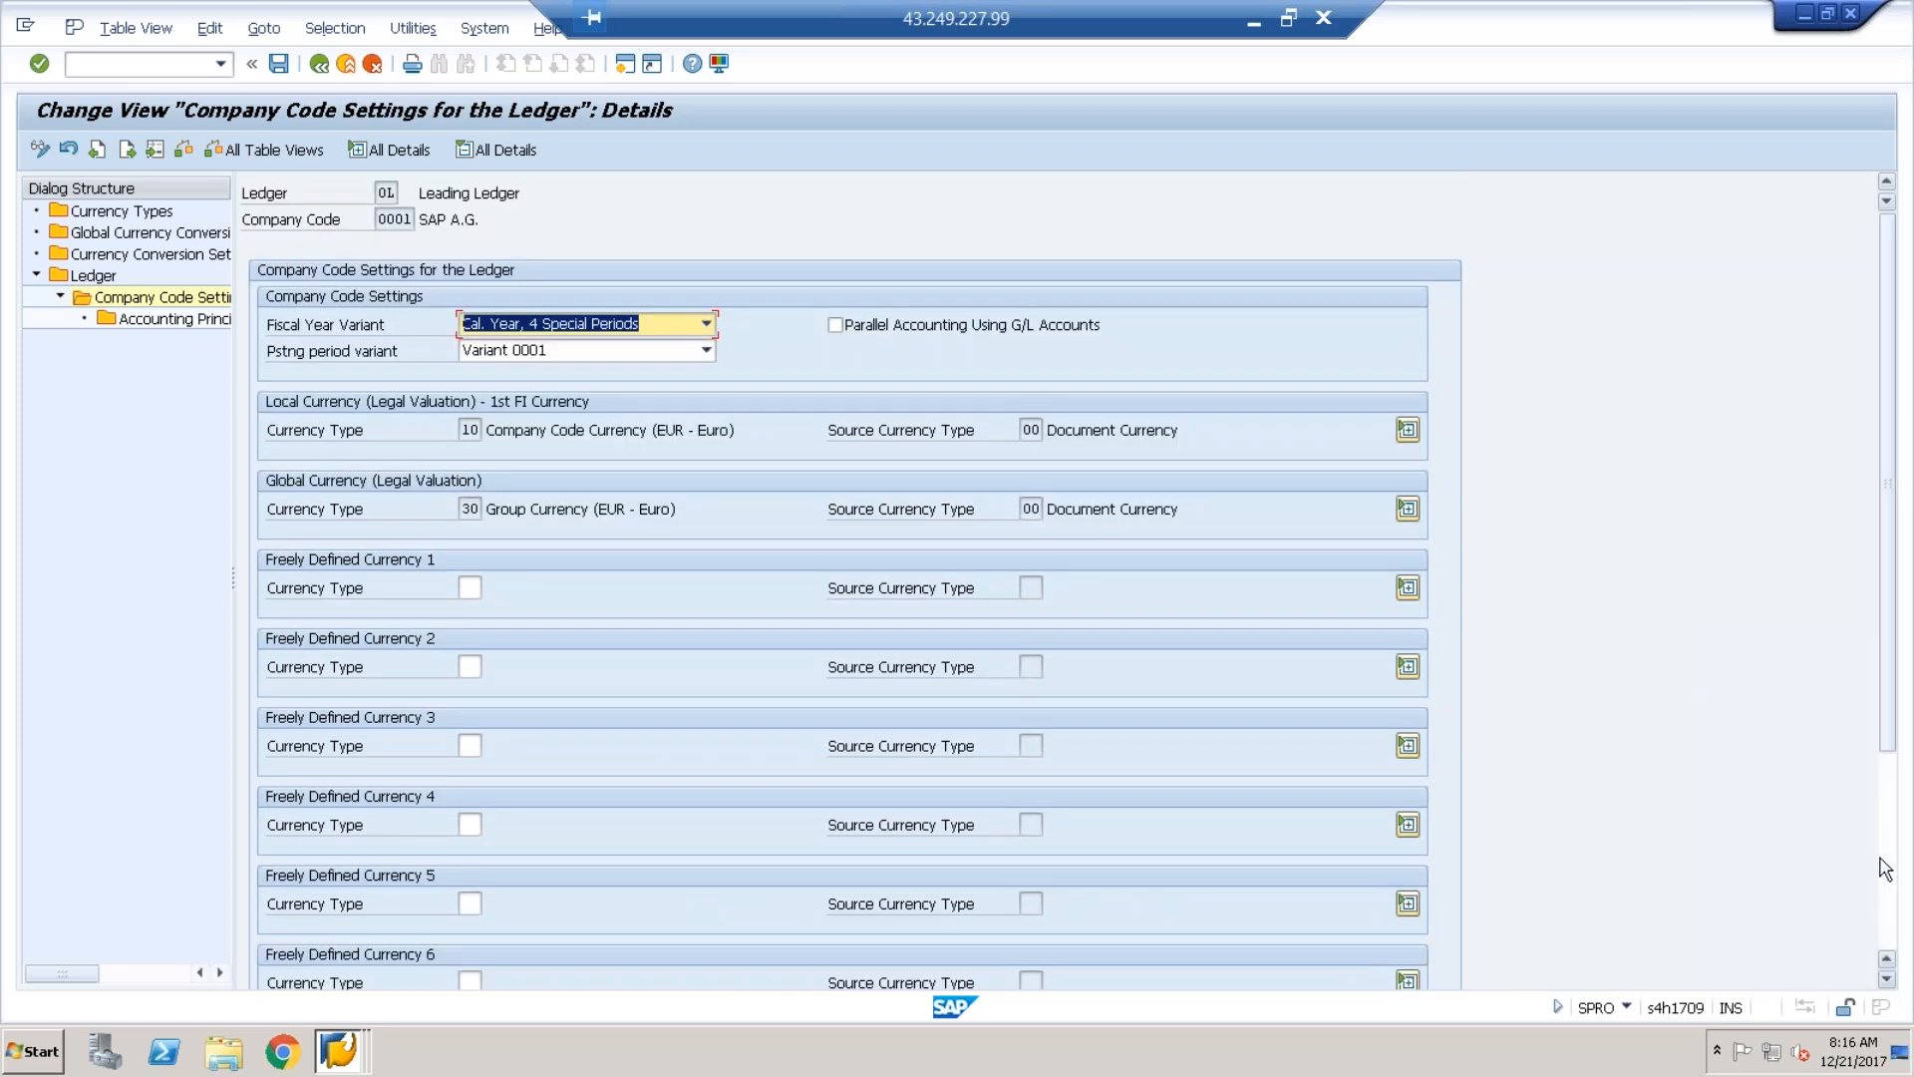
left_click(1887, 980)
left_click(1887, 979)
left_click(1887, 980)
left_click(1887, 979)
left_click(1887, 980)
left_click(1887, 980)
left_click(1887, 980)
left_click(1887, 980)
left_click(1887, 980)
left_click(1887, 980)
left_click(1887, 980)
left_click(1887, 980)
left_click(1887, 980)
left_click(1887, 980)
left_click(1887, 980)
left_click(1887, 980)
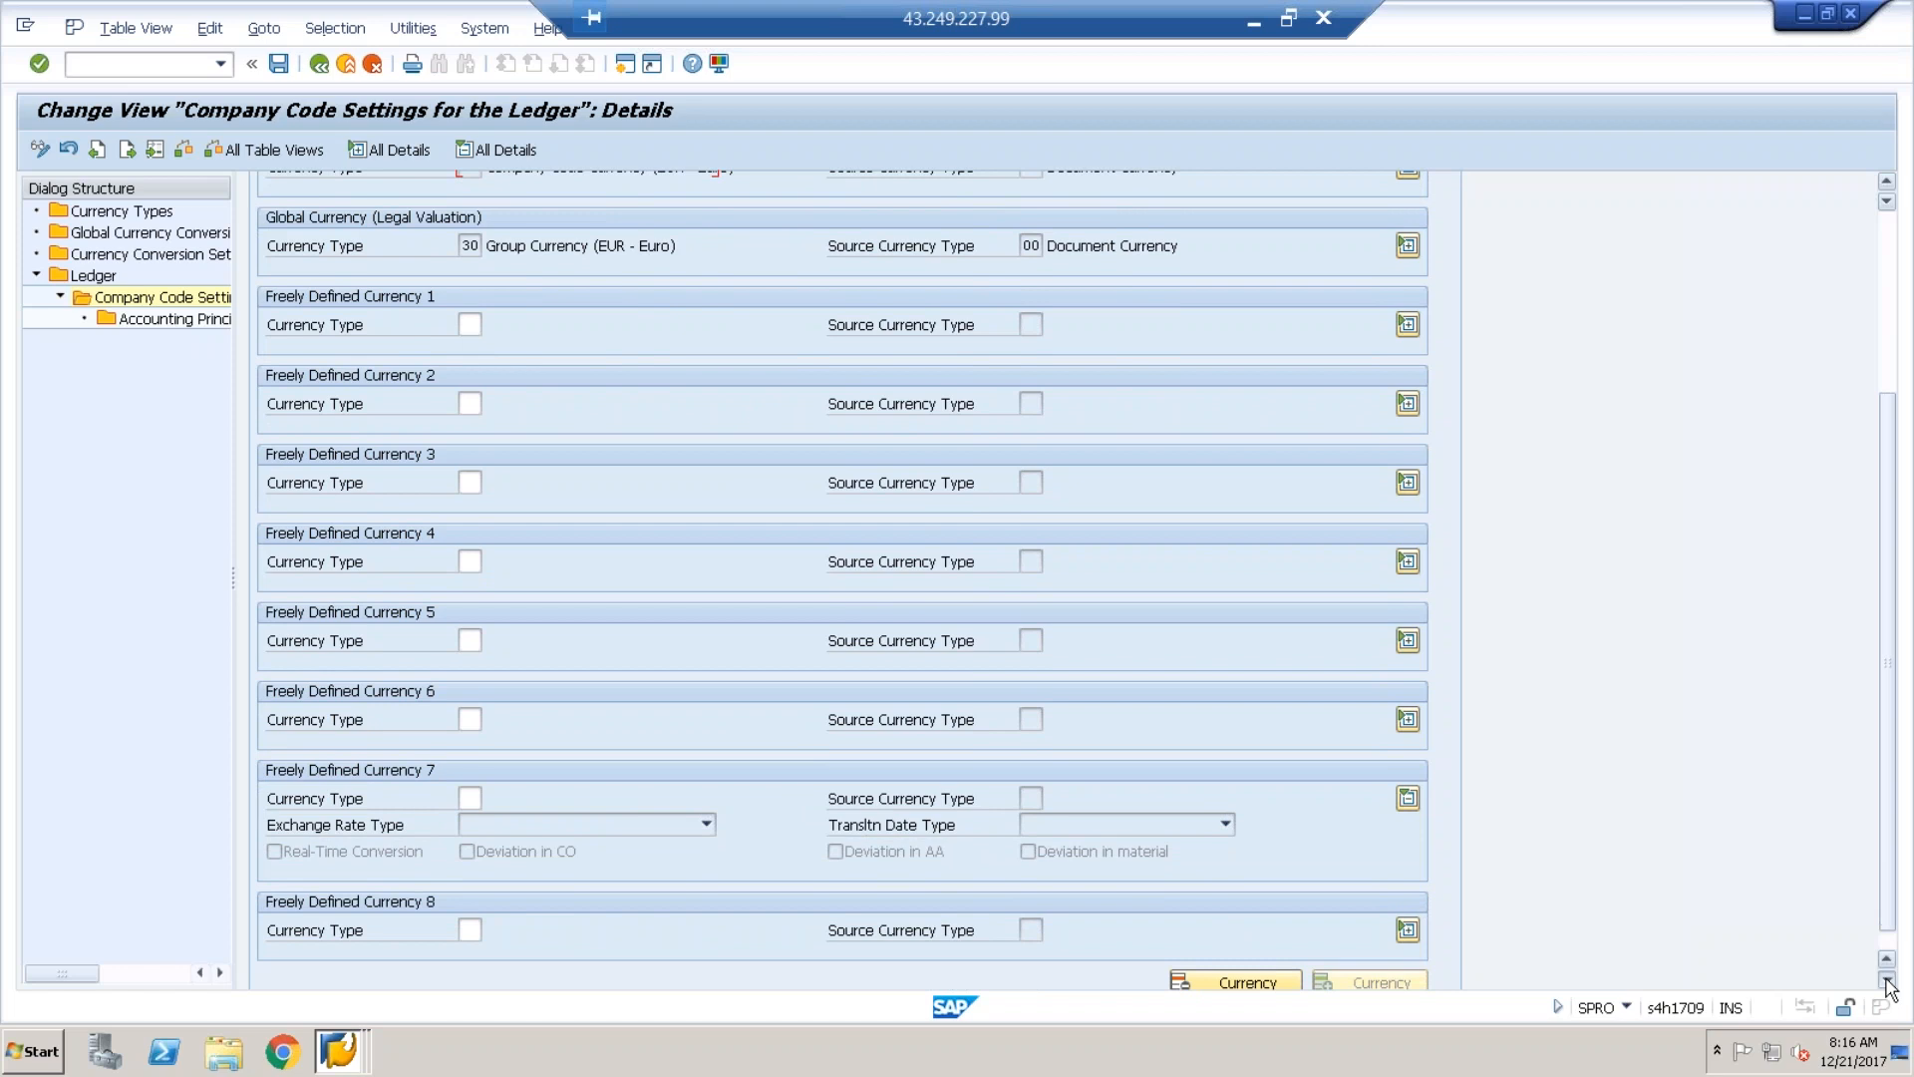
left_click(1887, 980)
left_click(1886, 979)
left_click(1887, 980)
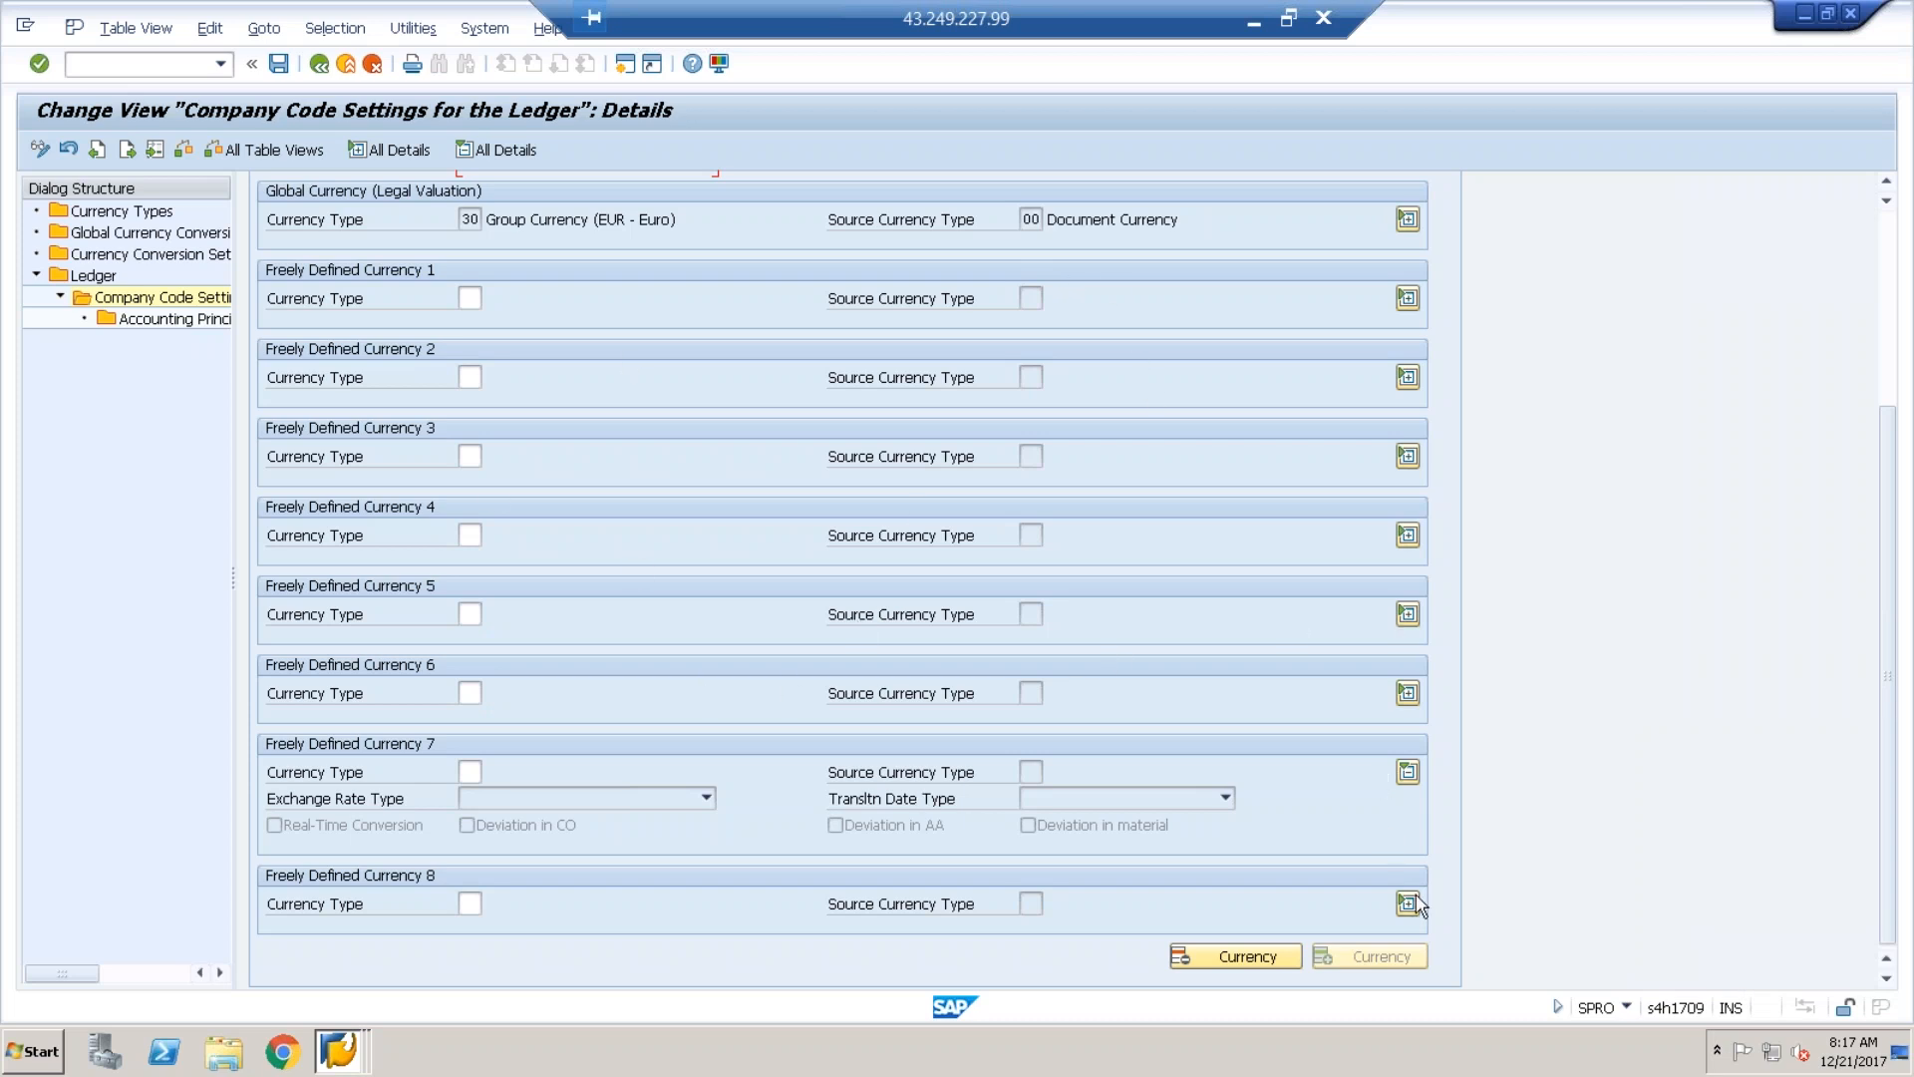
- Expand the exchange rate and translation date details of the Freely Defined Currency 4 section
scroll(1409, 872, "up", 5)
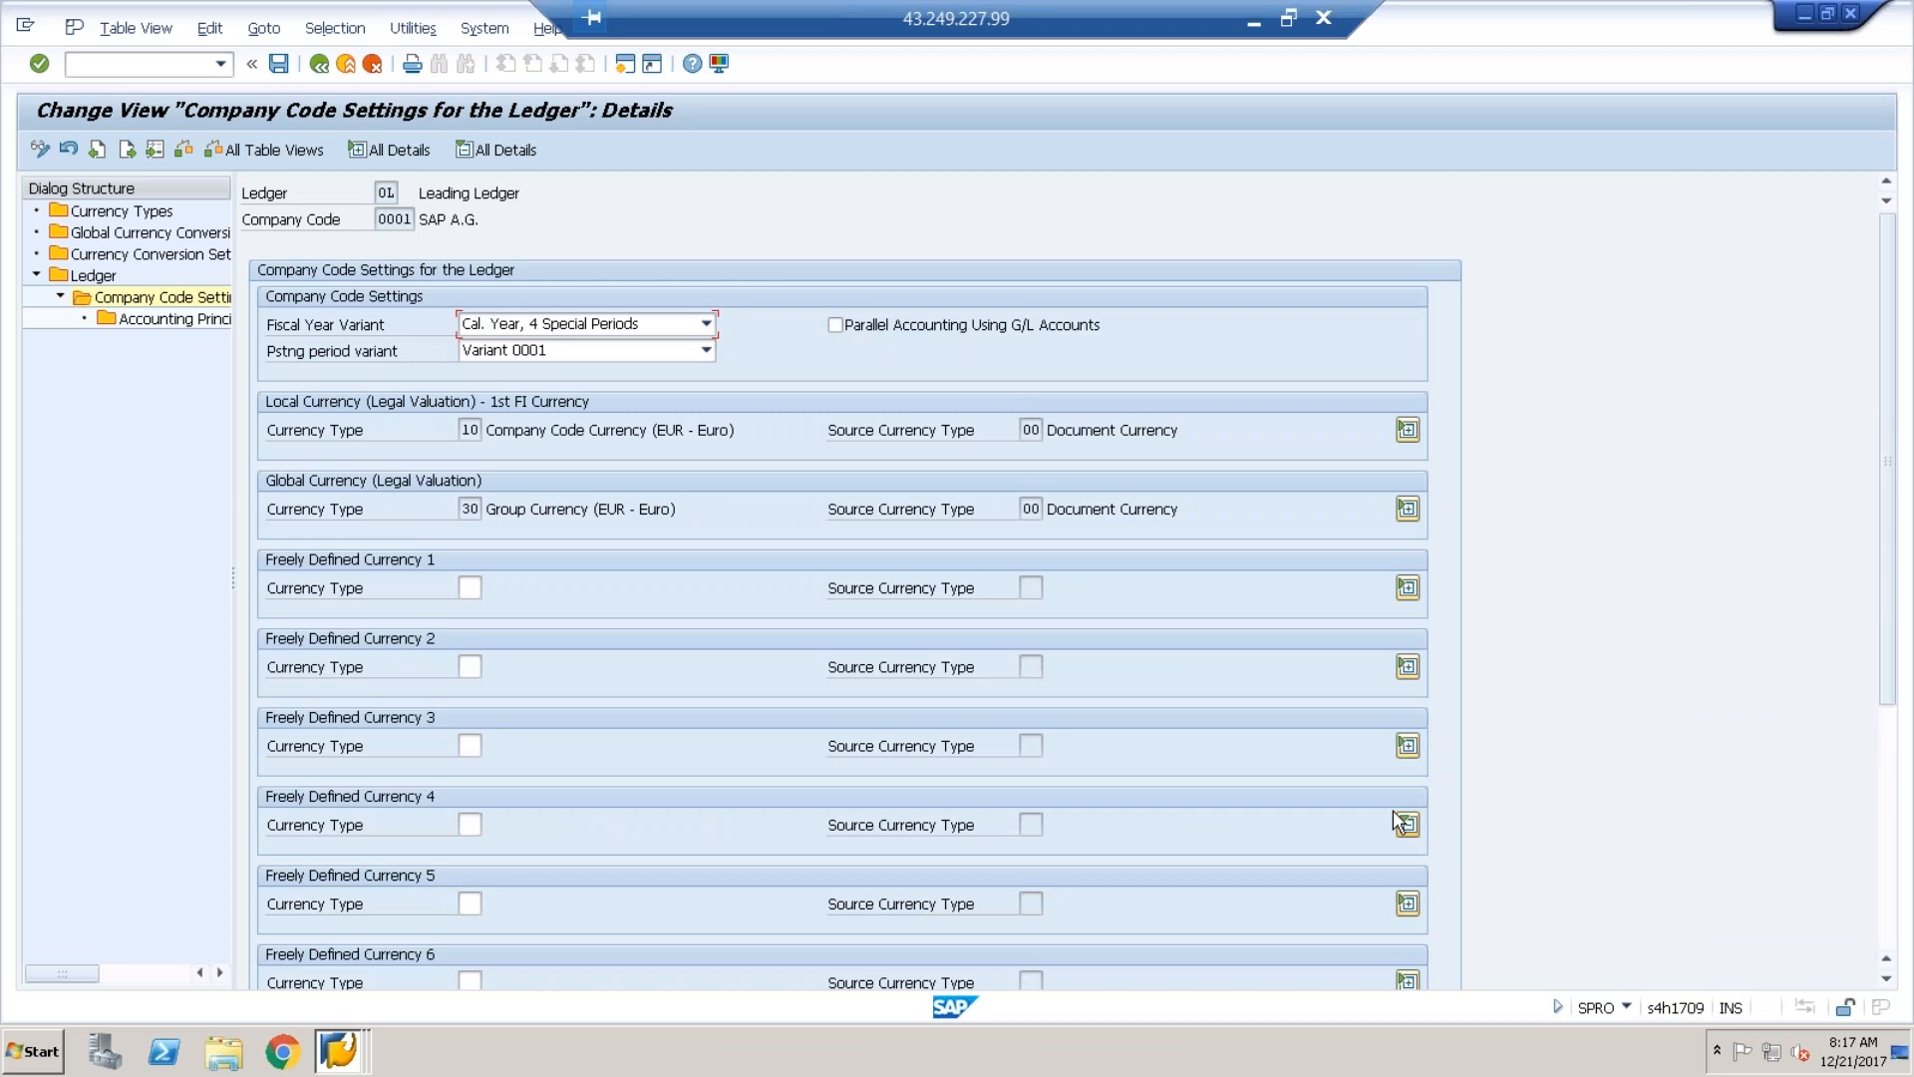
left_click(1406, 824)
left_click(365, 326)
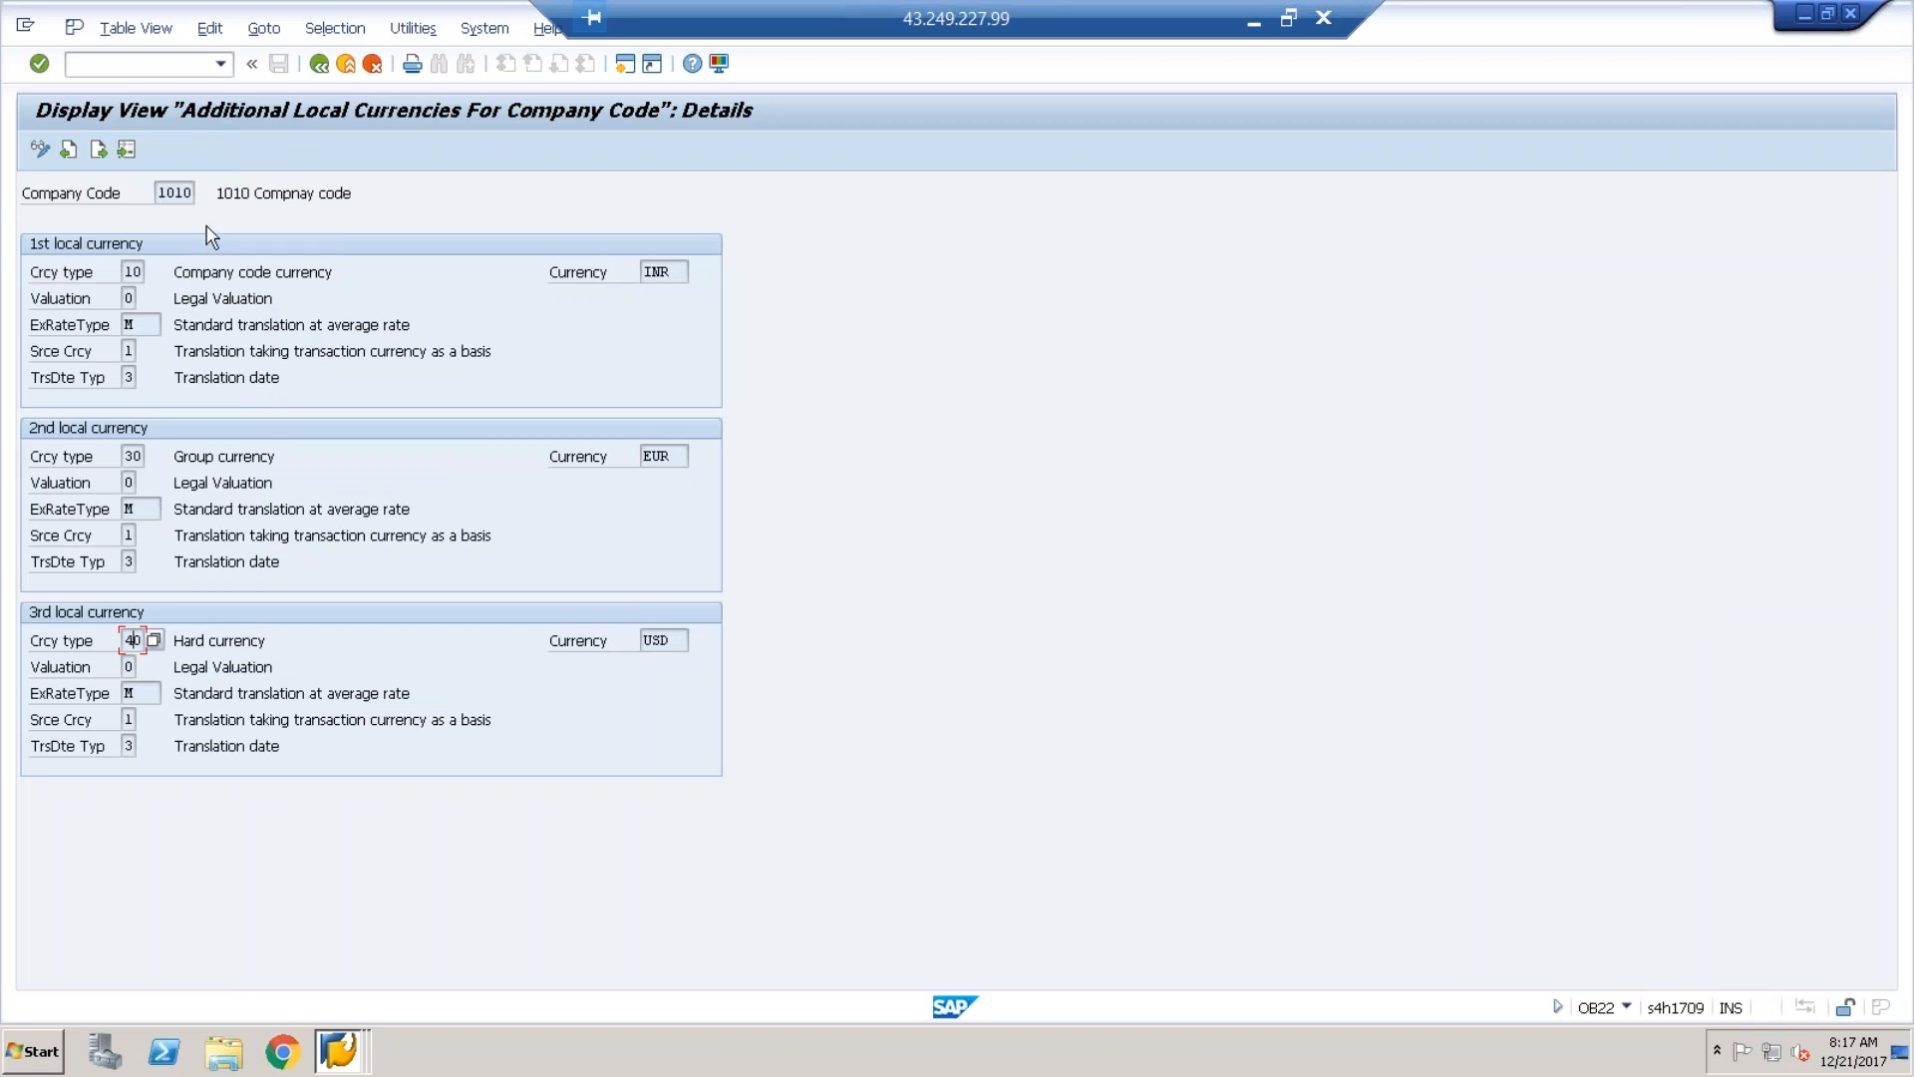
- Review the second and third local currency types of company code 1010 in the OB22 session
left_click(180, 193)
left_click(132, 456)
left_click(133, 640)
left_click(320, 72)
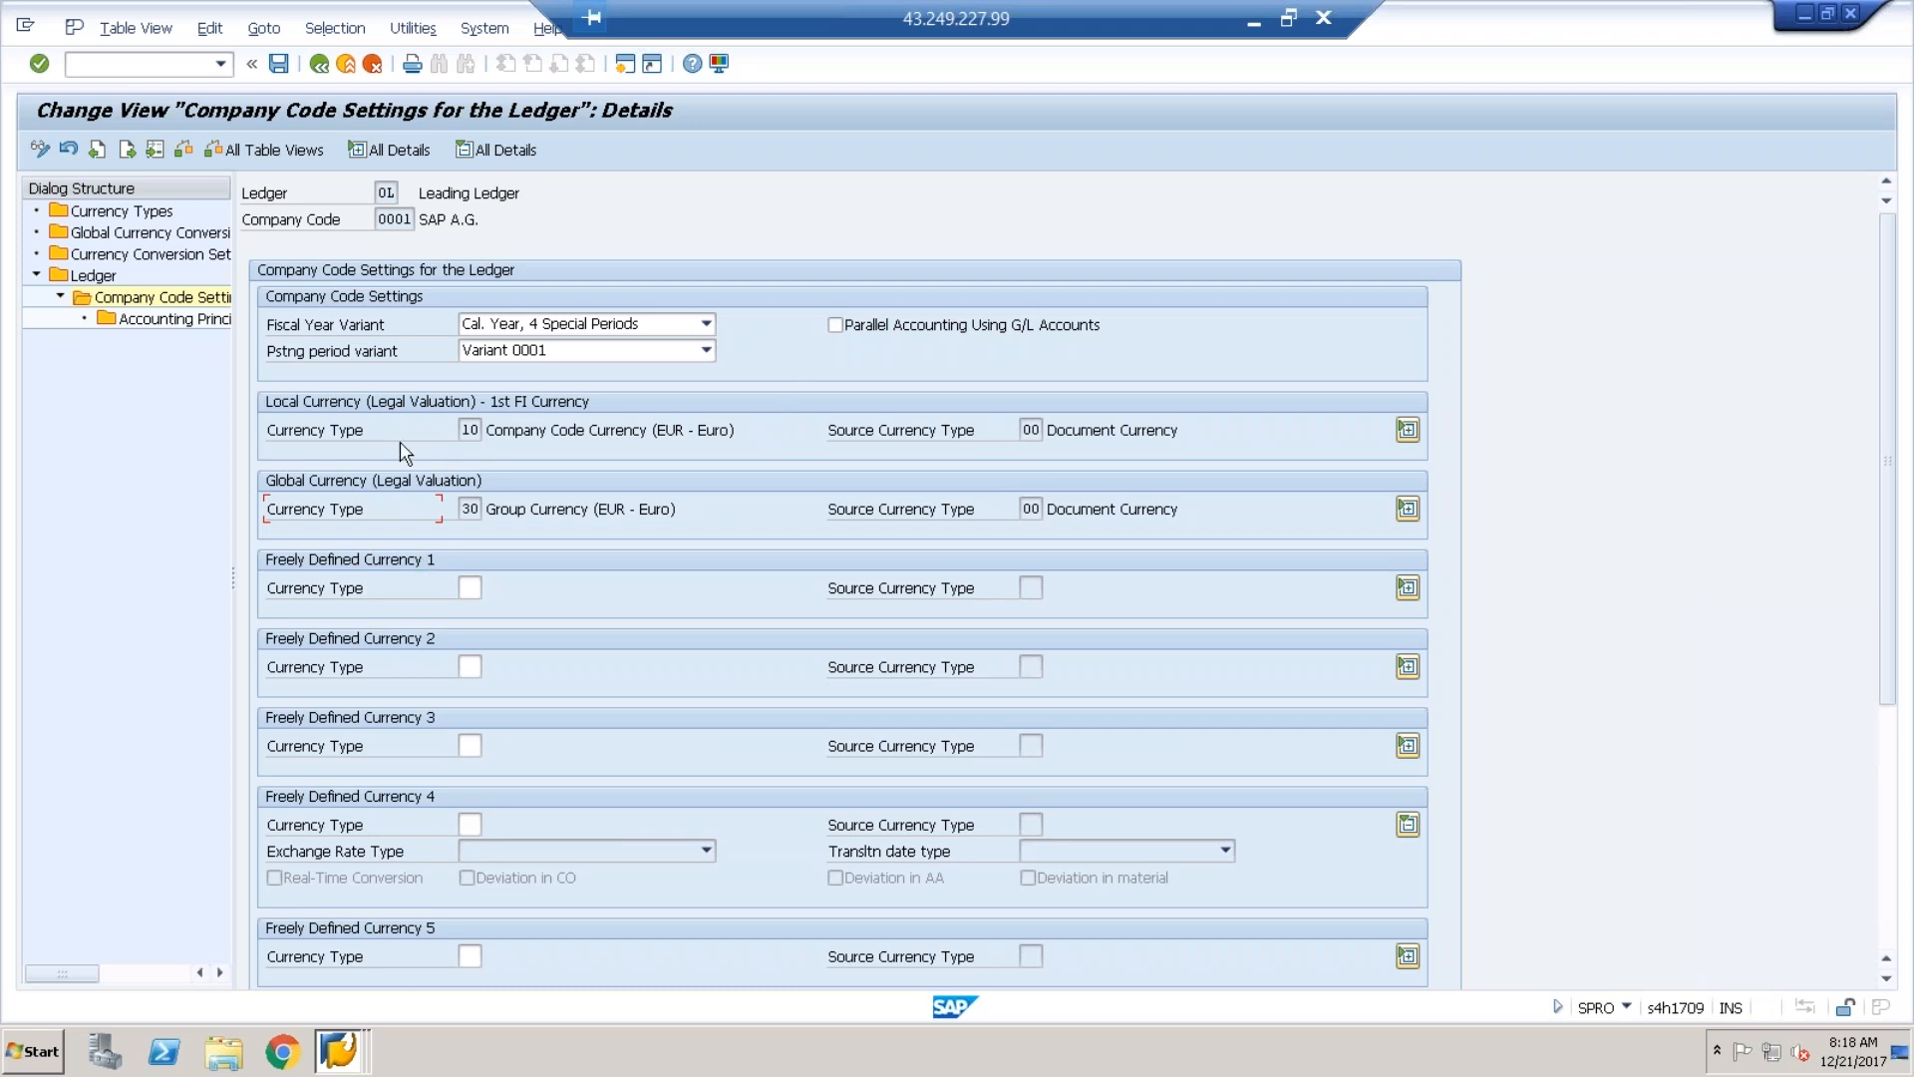
- Expand the details of the first FI local currency and inspect the available exchange rate types in the ledger settings
left_click(362, 438)
left_click(1411, 437)
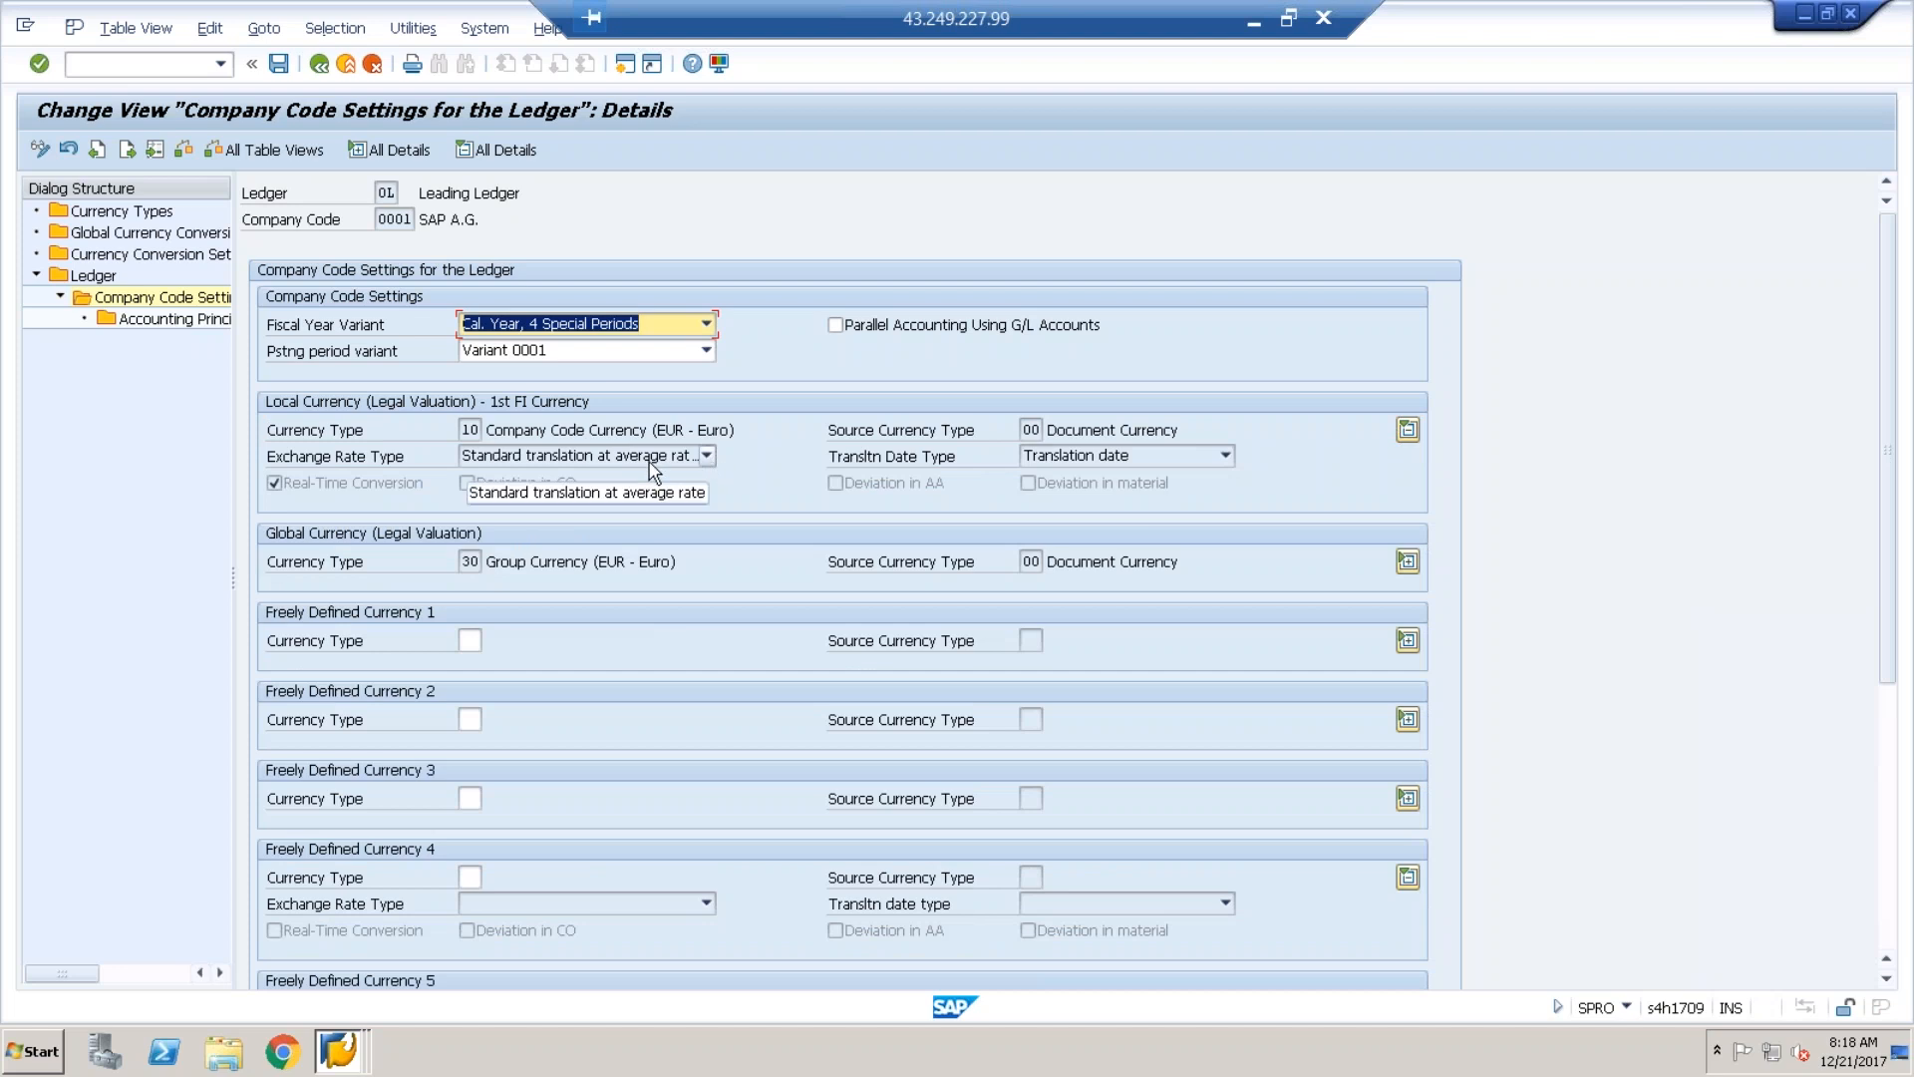
left_click(707, 457)
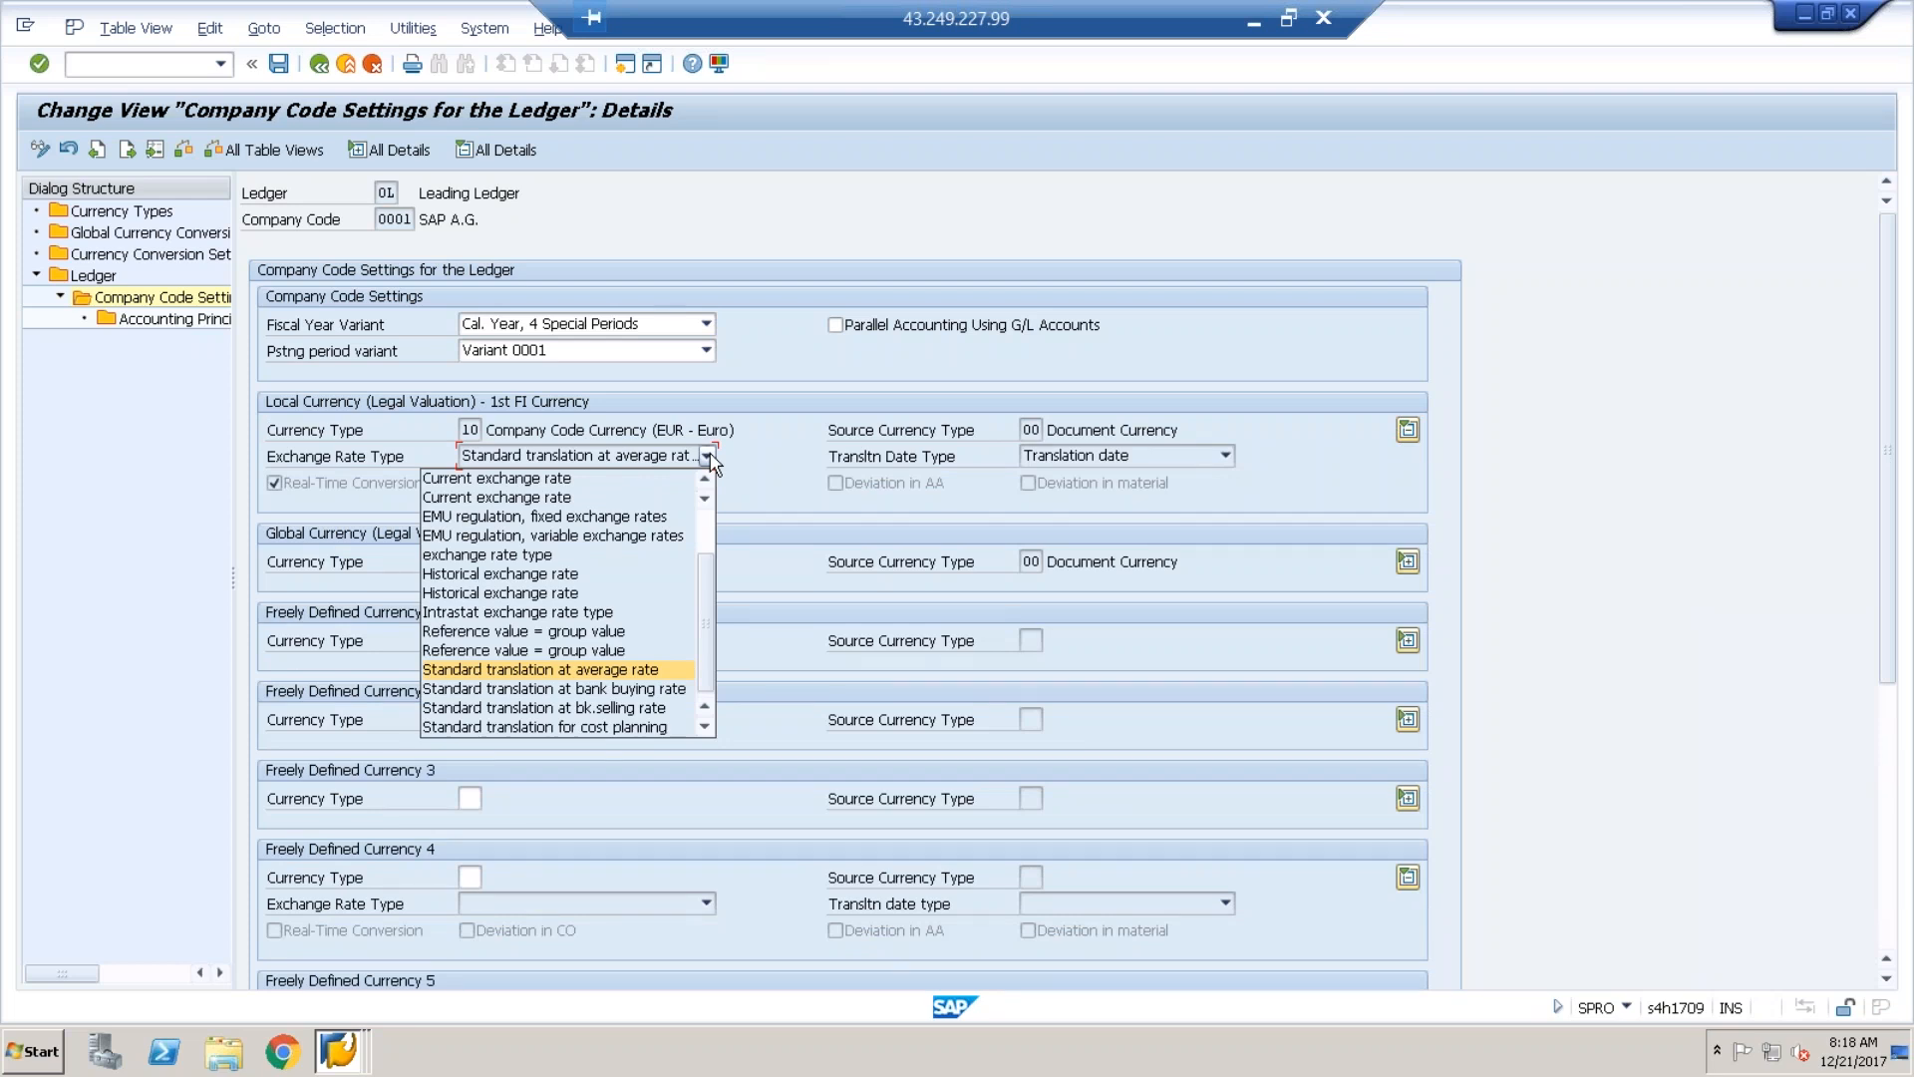
left_click(709, 456)
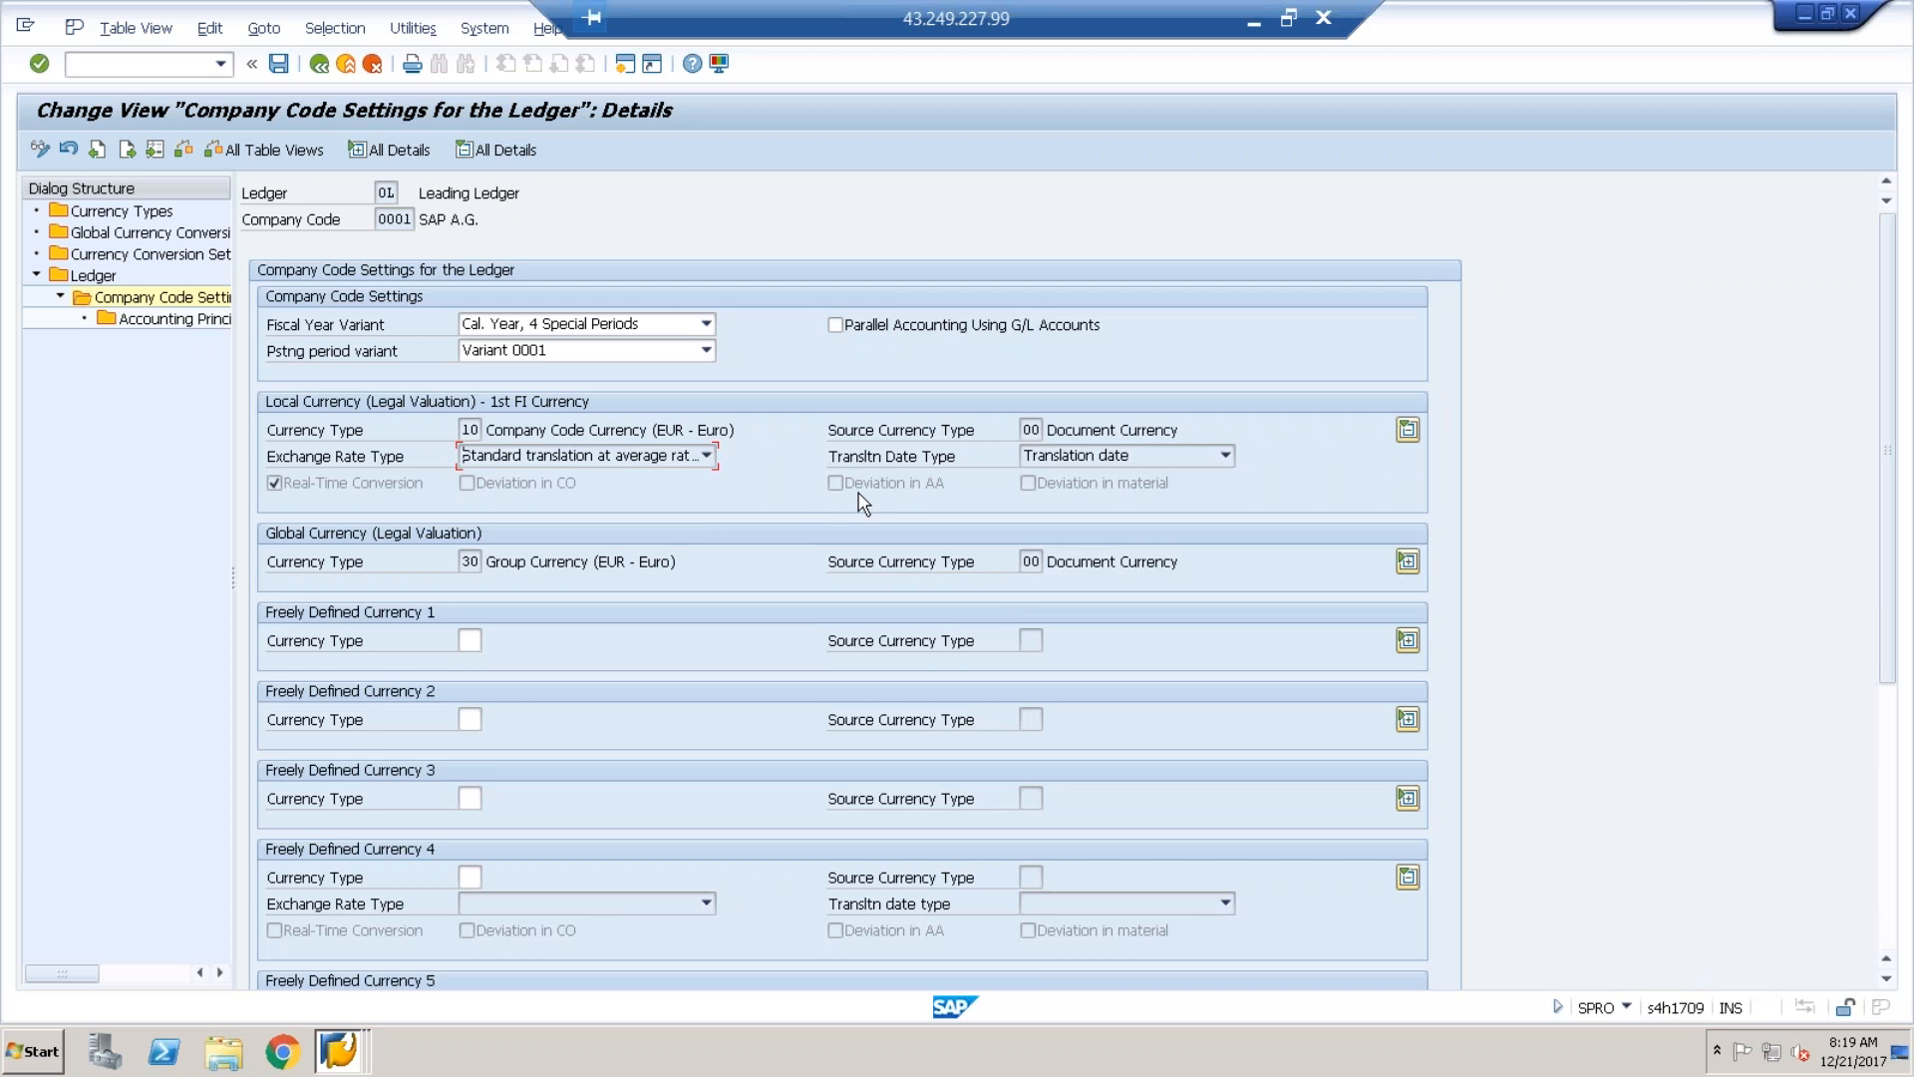
- Enable Parallel Accounting Using G/L Accounts for ledger 0L in company code 0001
left_click(835, 327)
left_click(340, 1062)
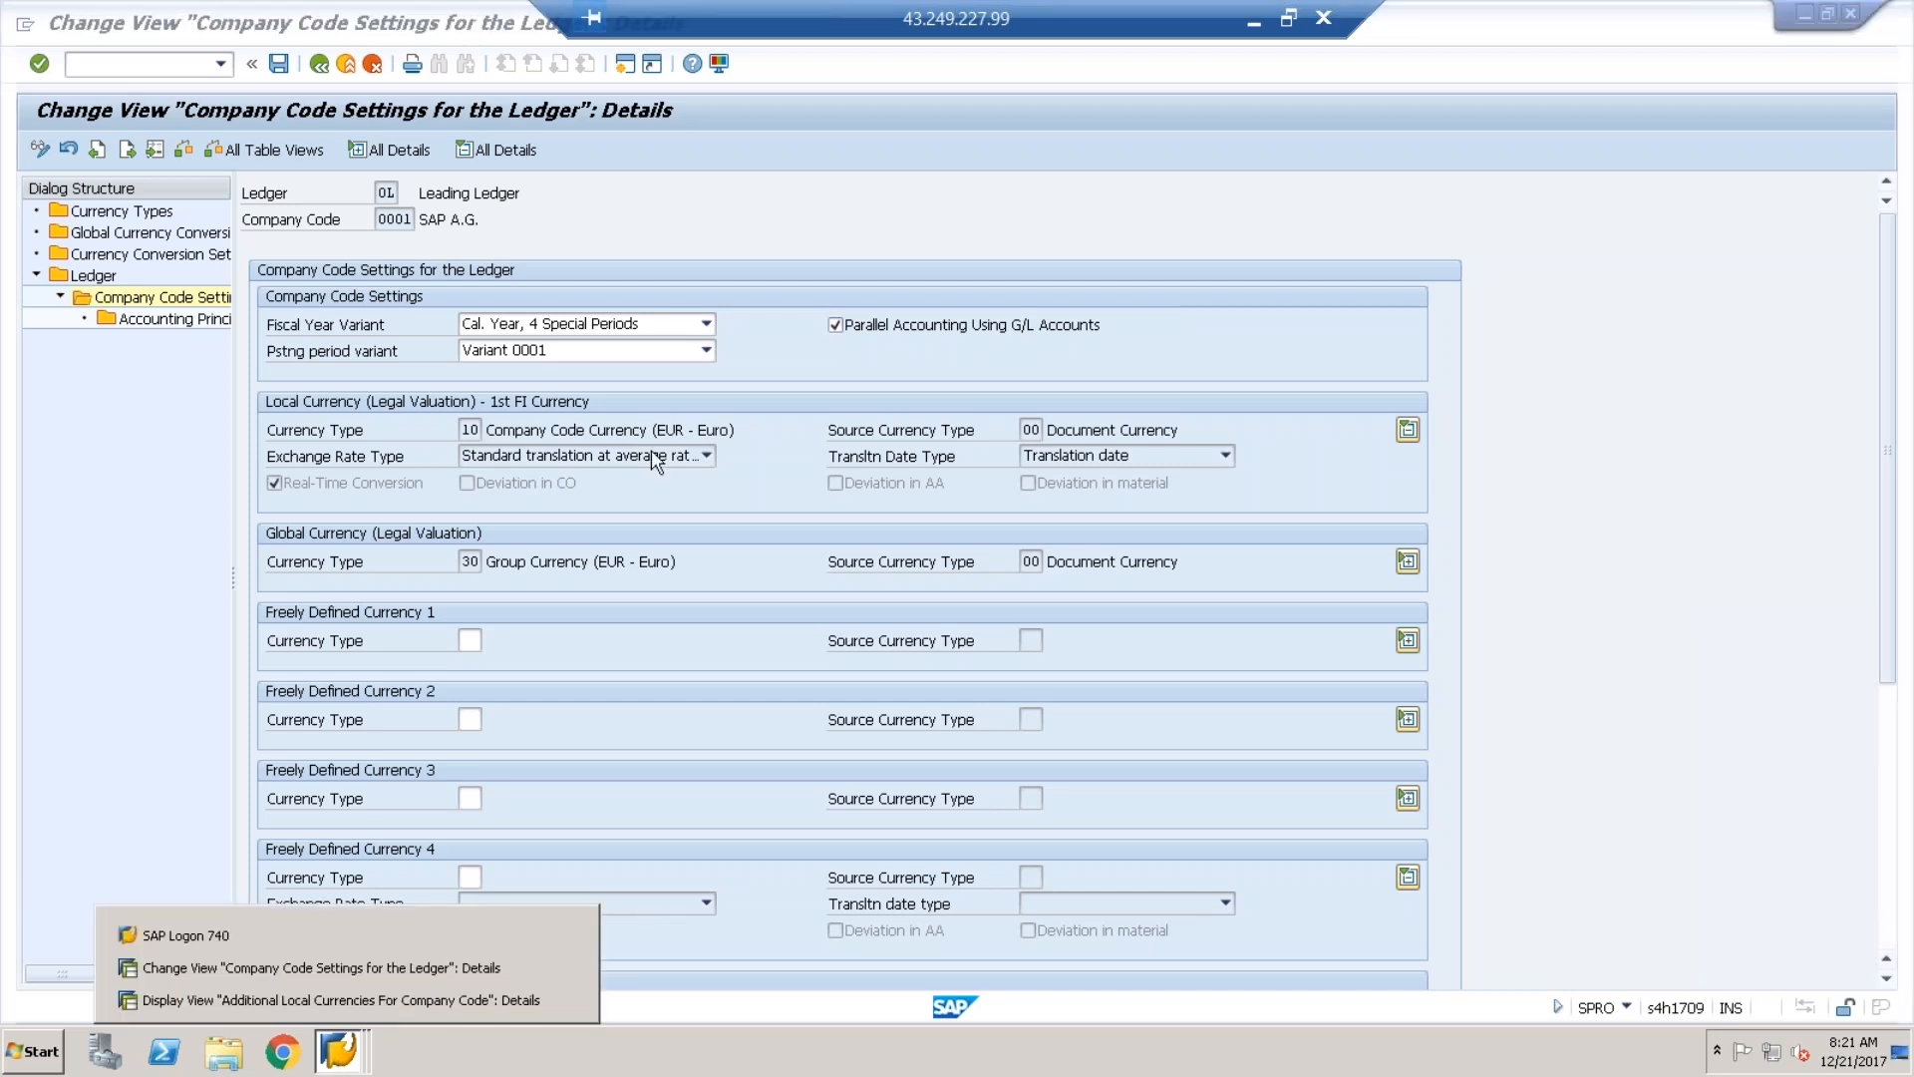
- Switch to the PowerPoint presentation, look through its slide thumbnails, and return to the remote SAP session
left_click(1253, 22)
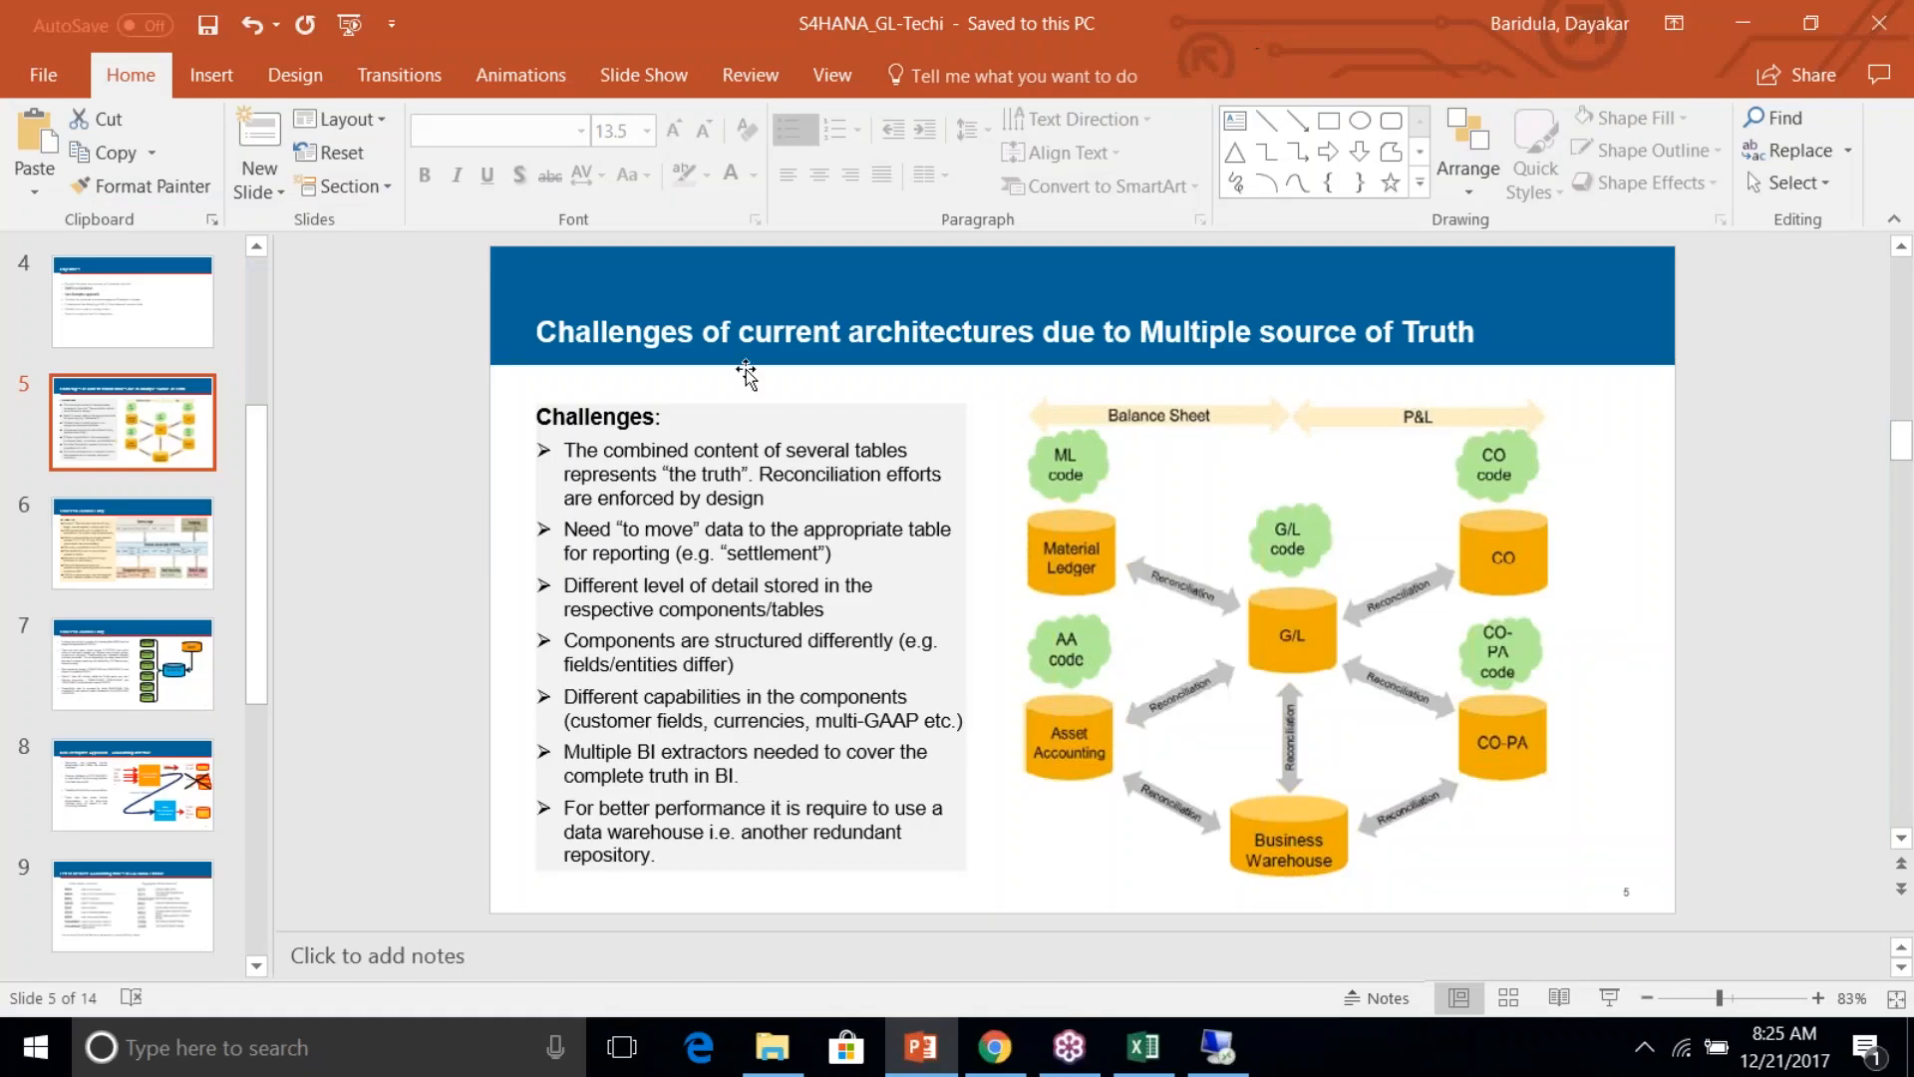
scroll(262, 772, "down", 3)
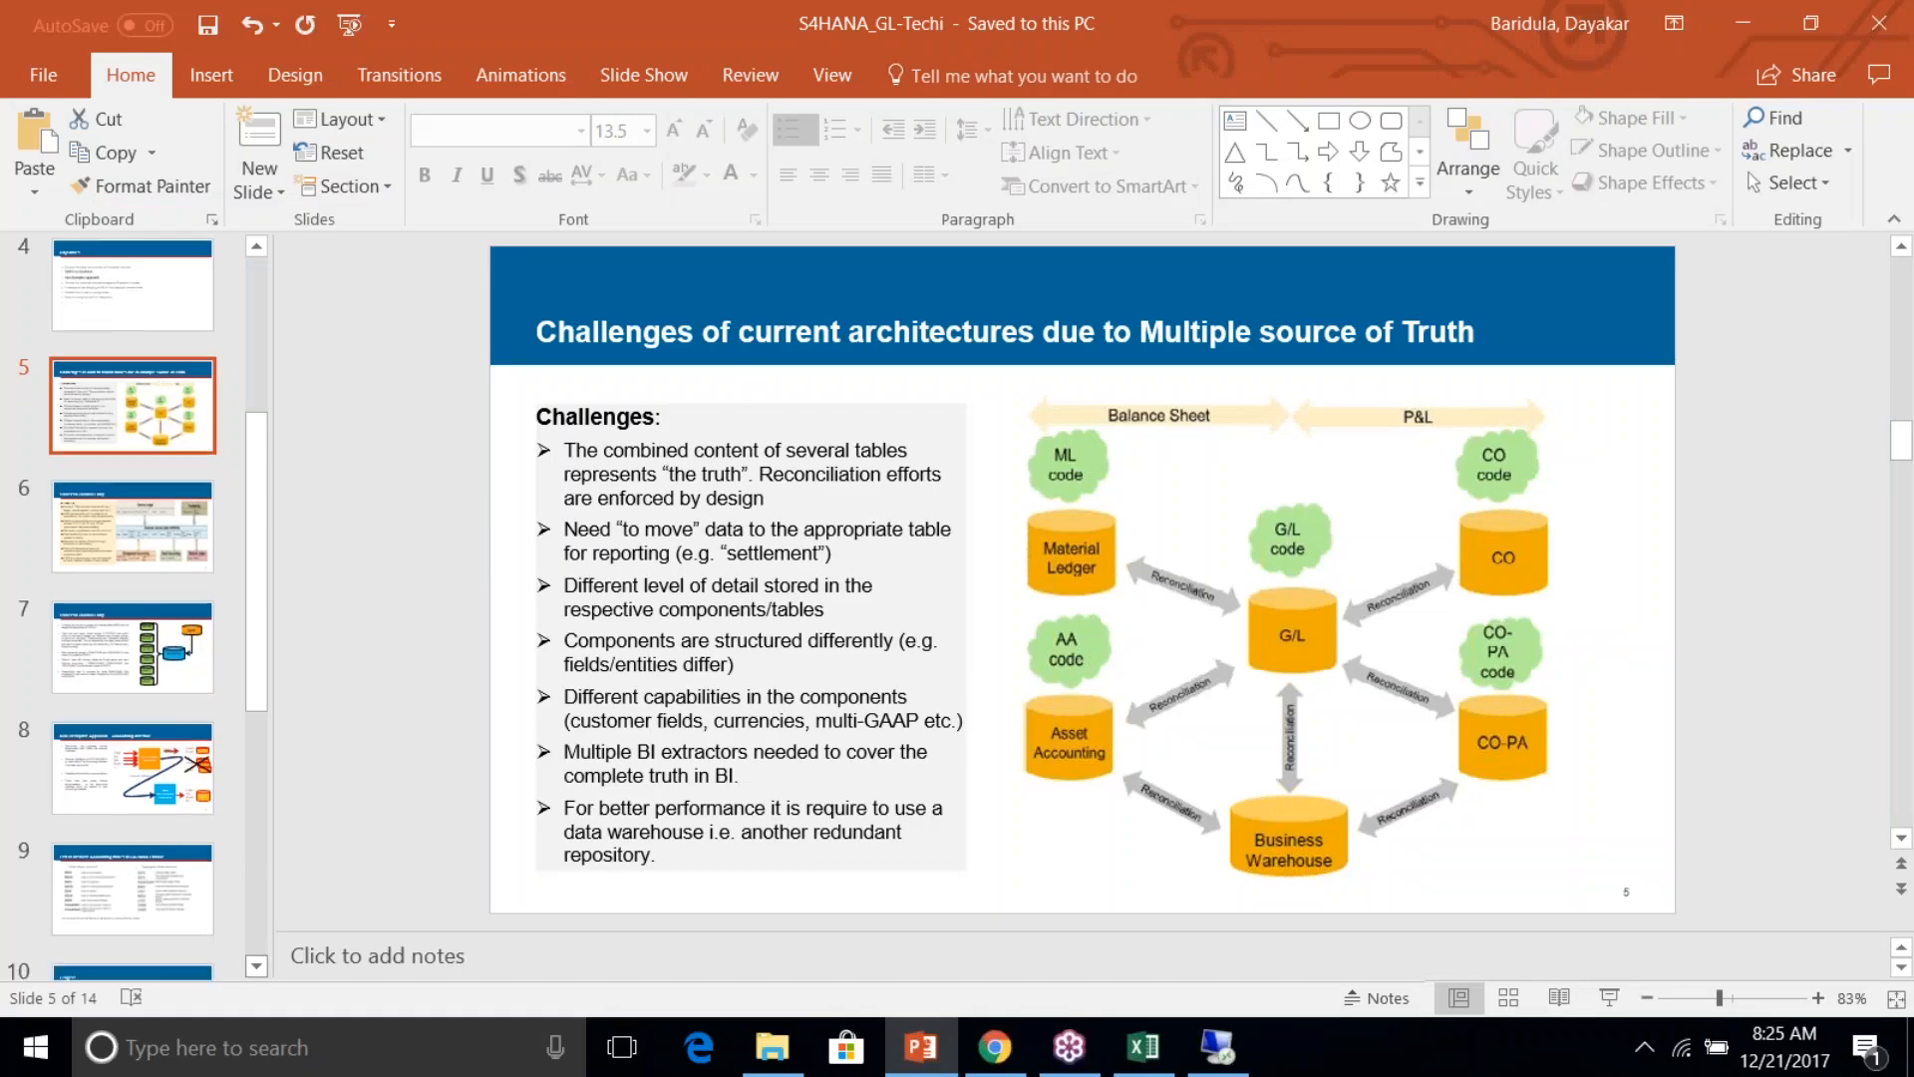
scroll(262, 773, "down", 2)
scroll(262, 648, "up", 5)
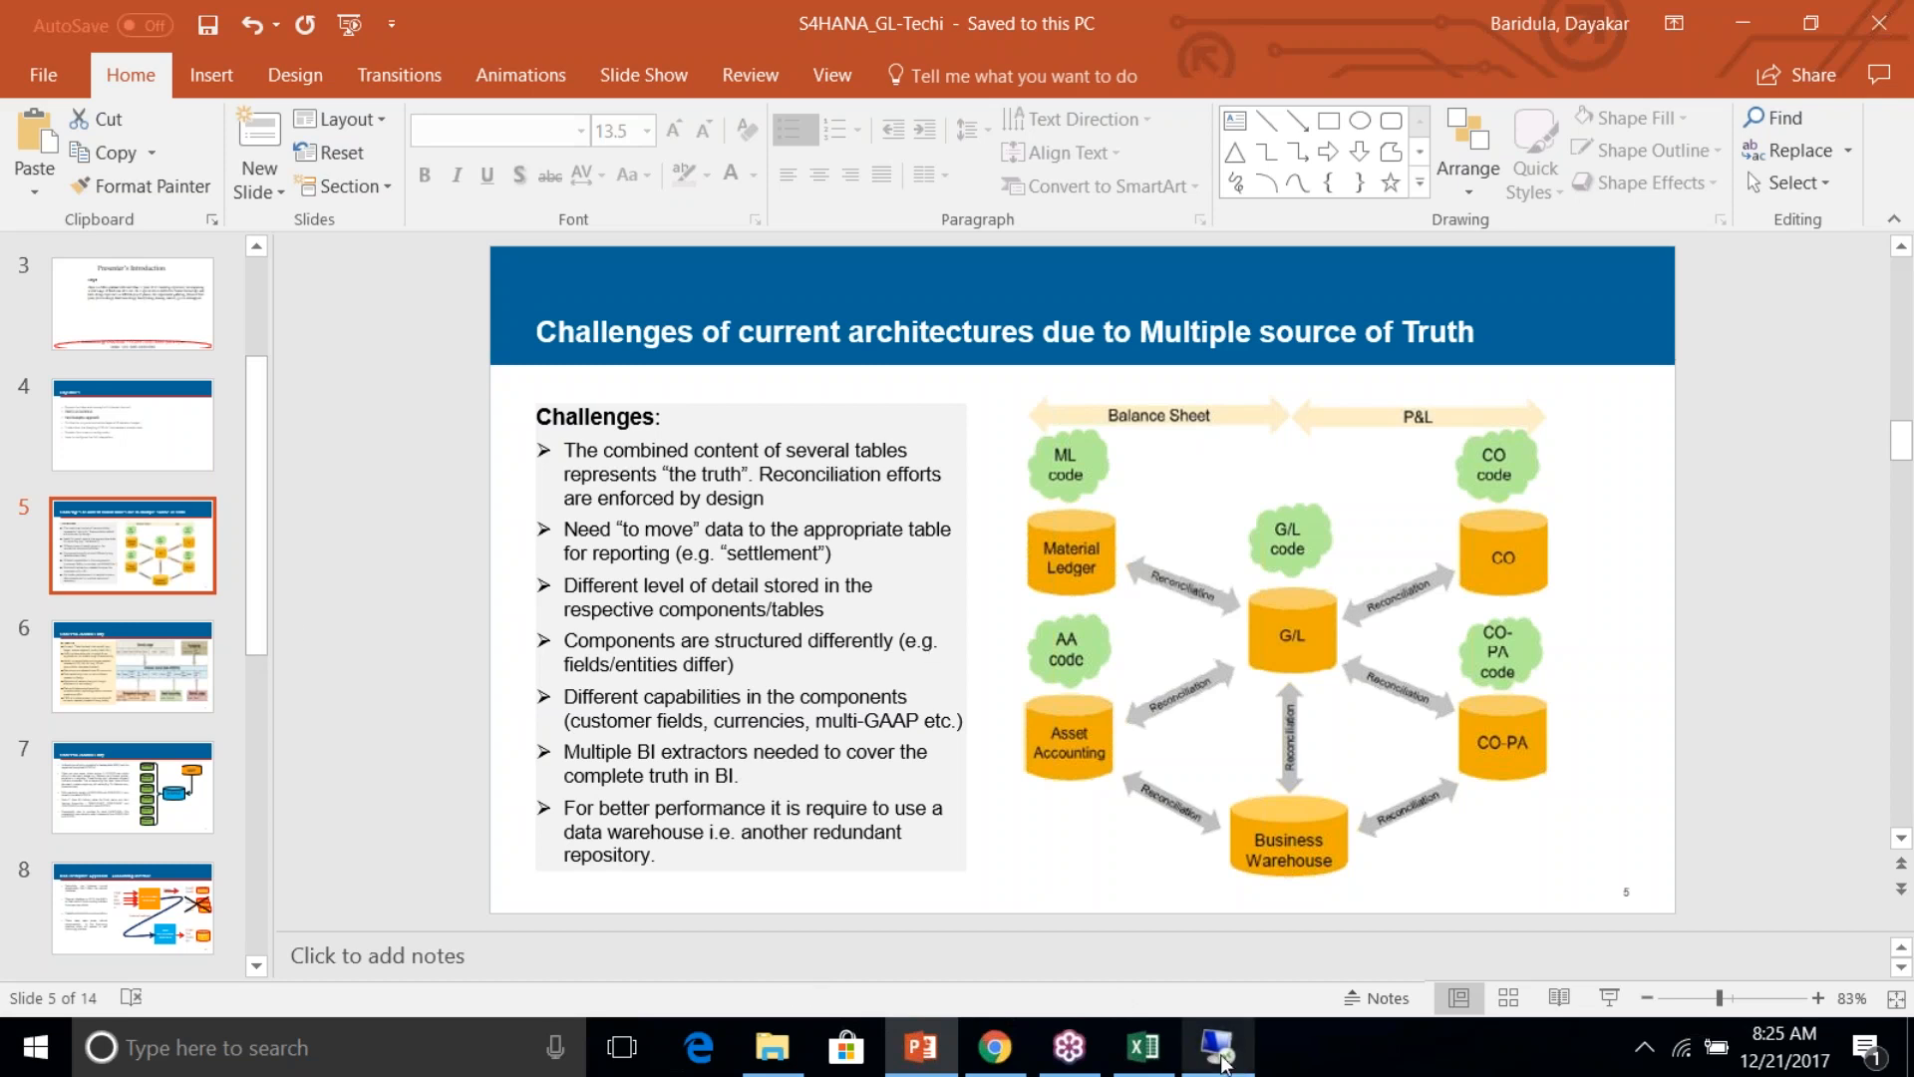
mouse_move(1226, 1059)
left_click(1188, 965)
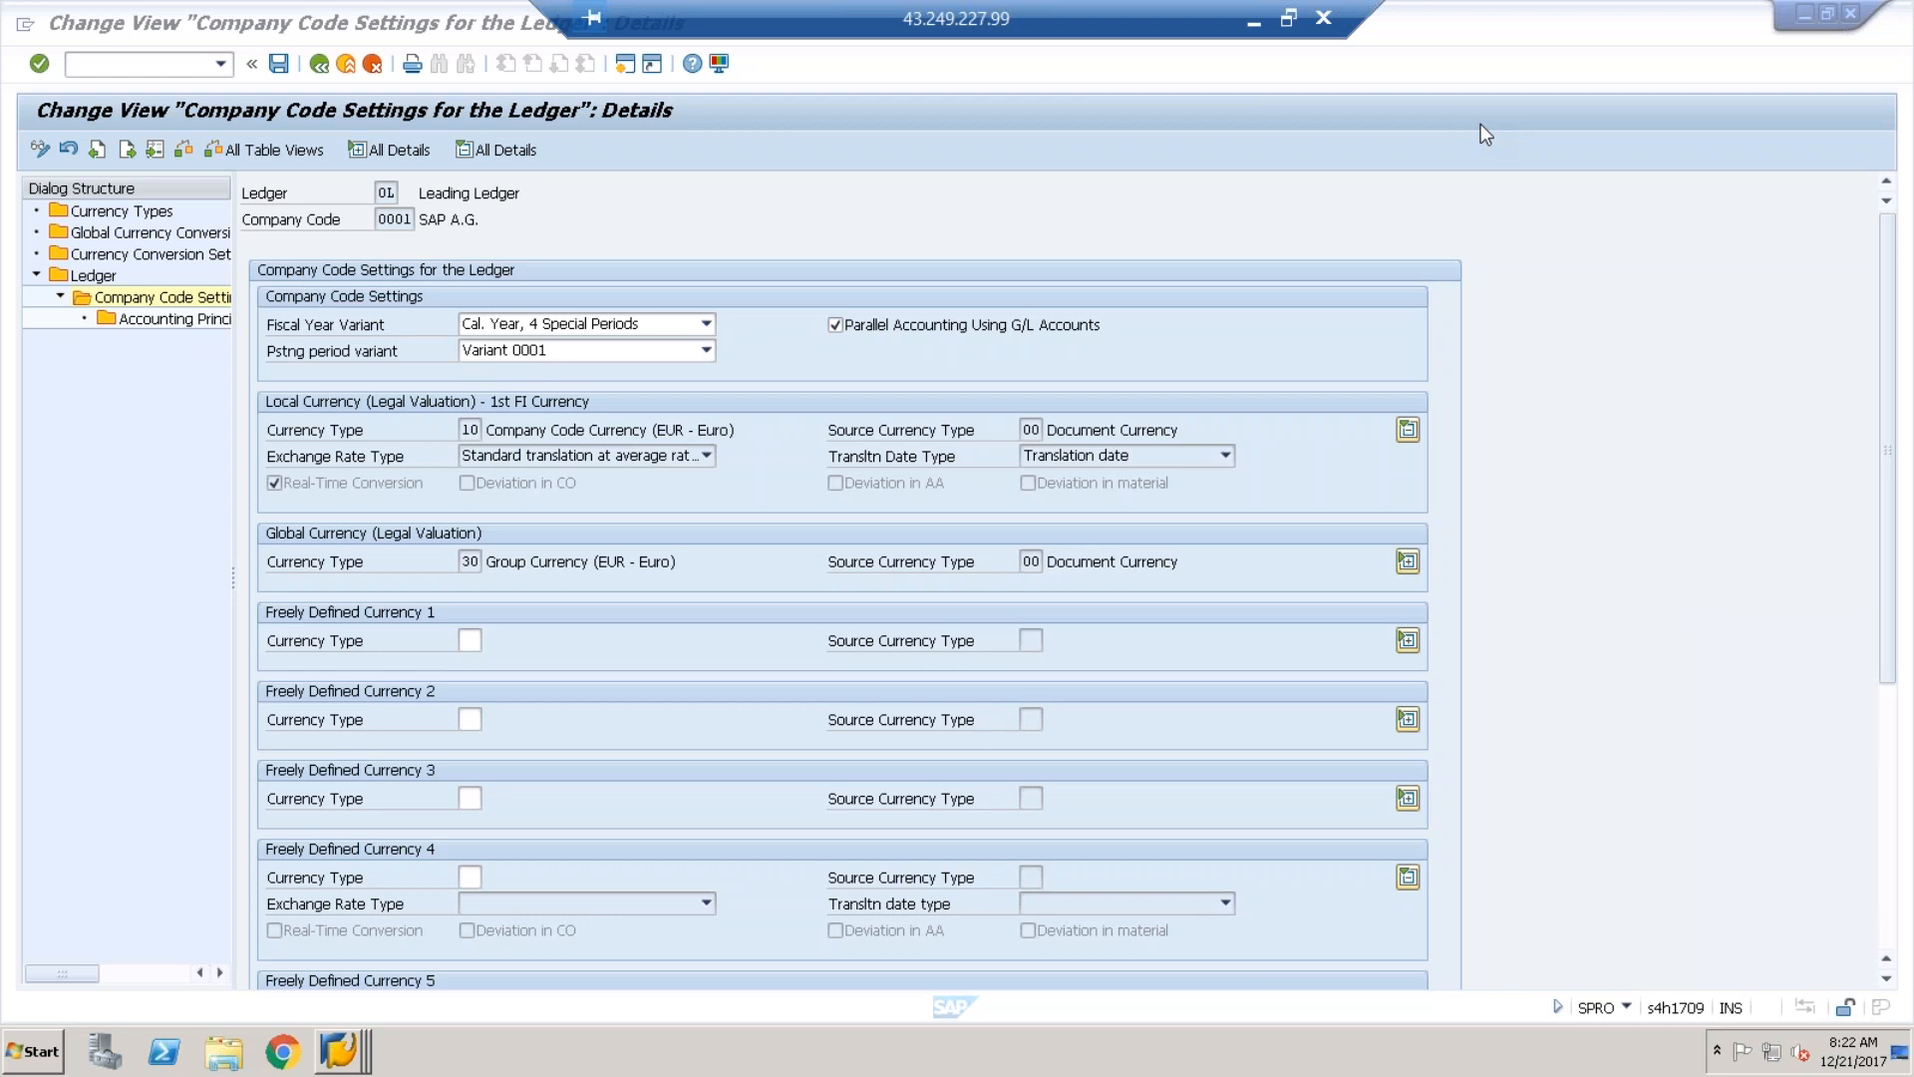
- Start transaction FS00 and display the rent account from the expenses group of company code RB05
left_click(150, 64)
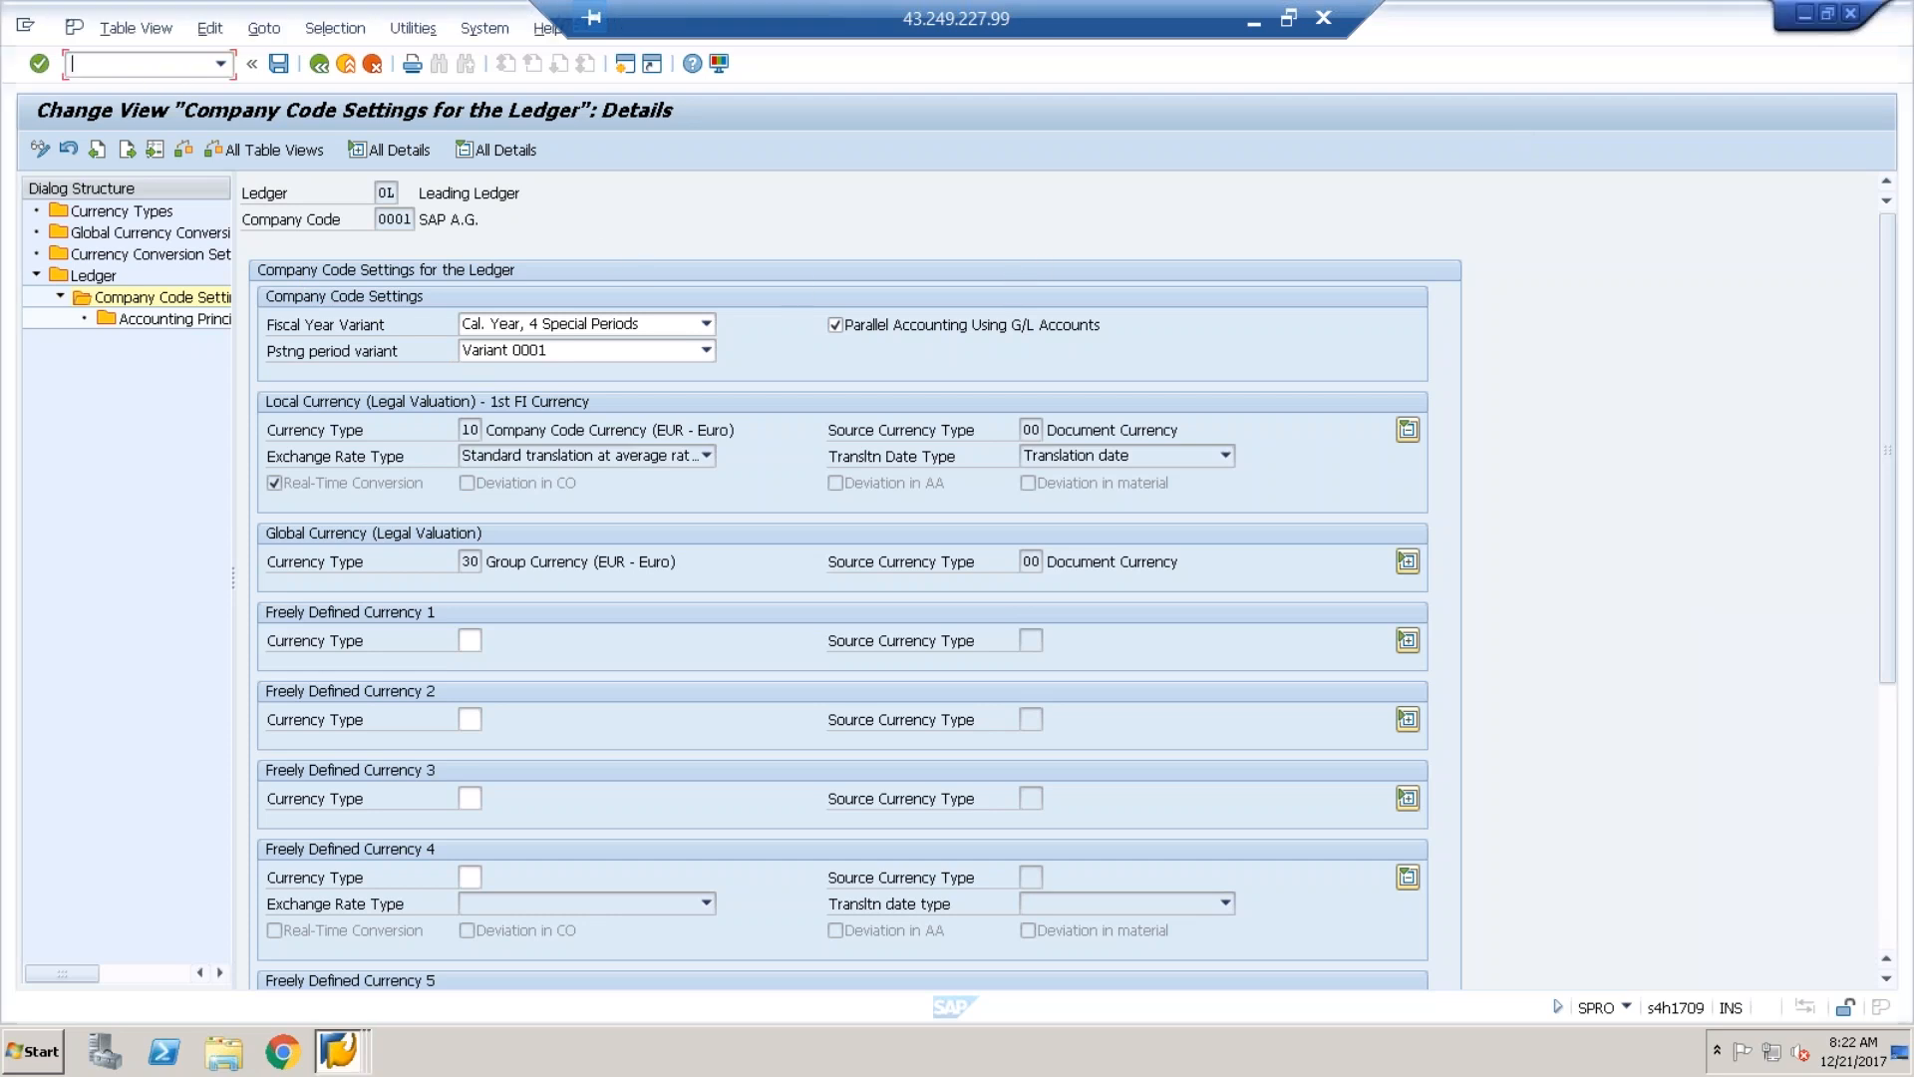
type("/nfs00")
key("Return")
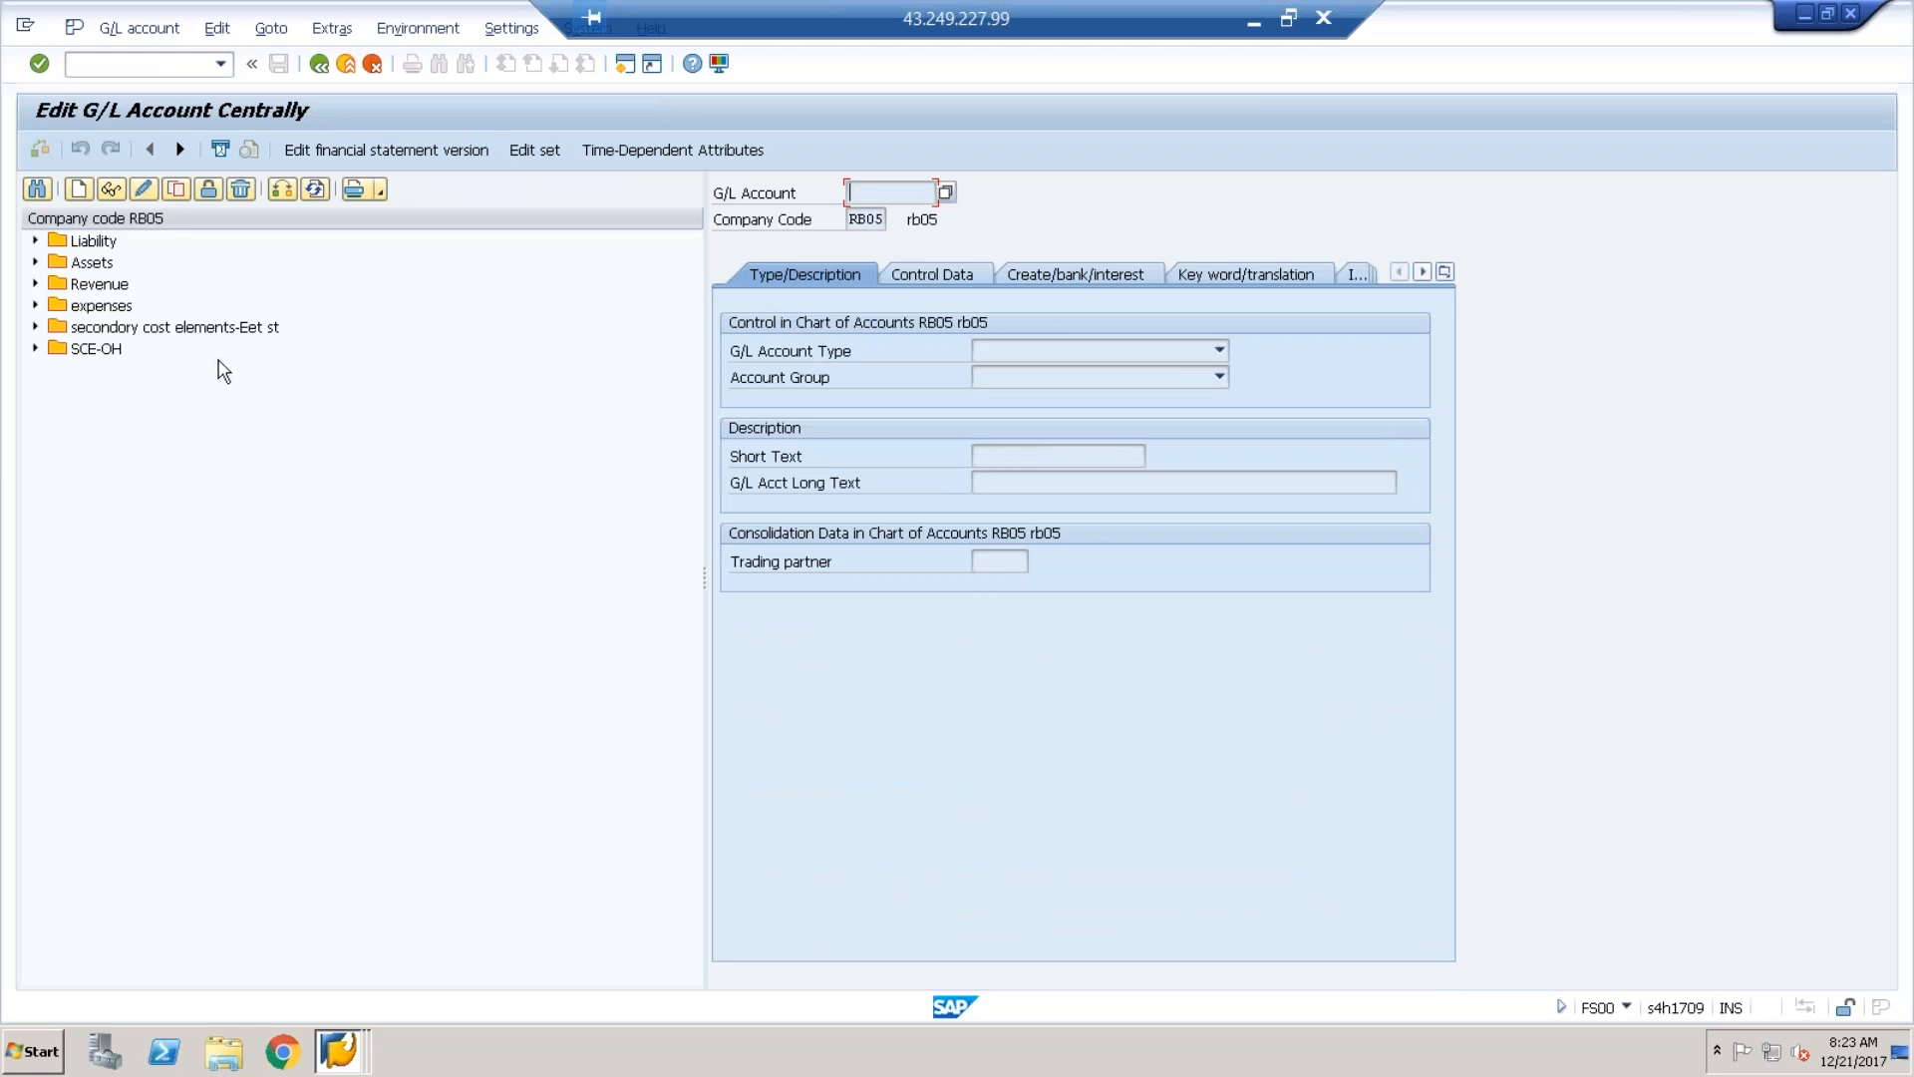
left_click(35, 305)
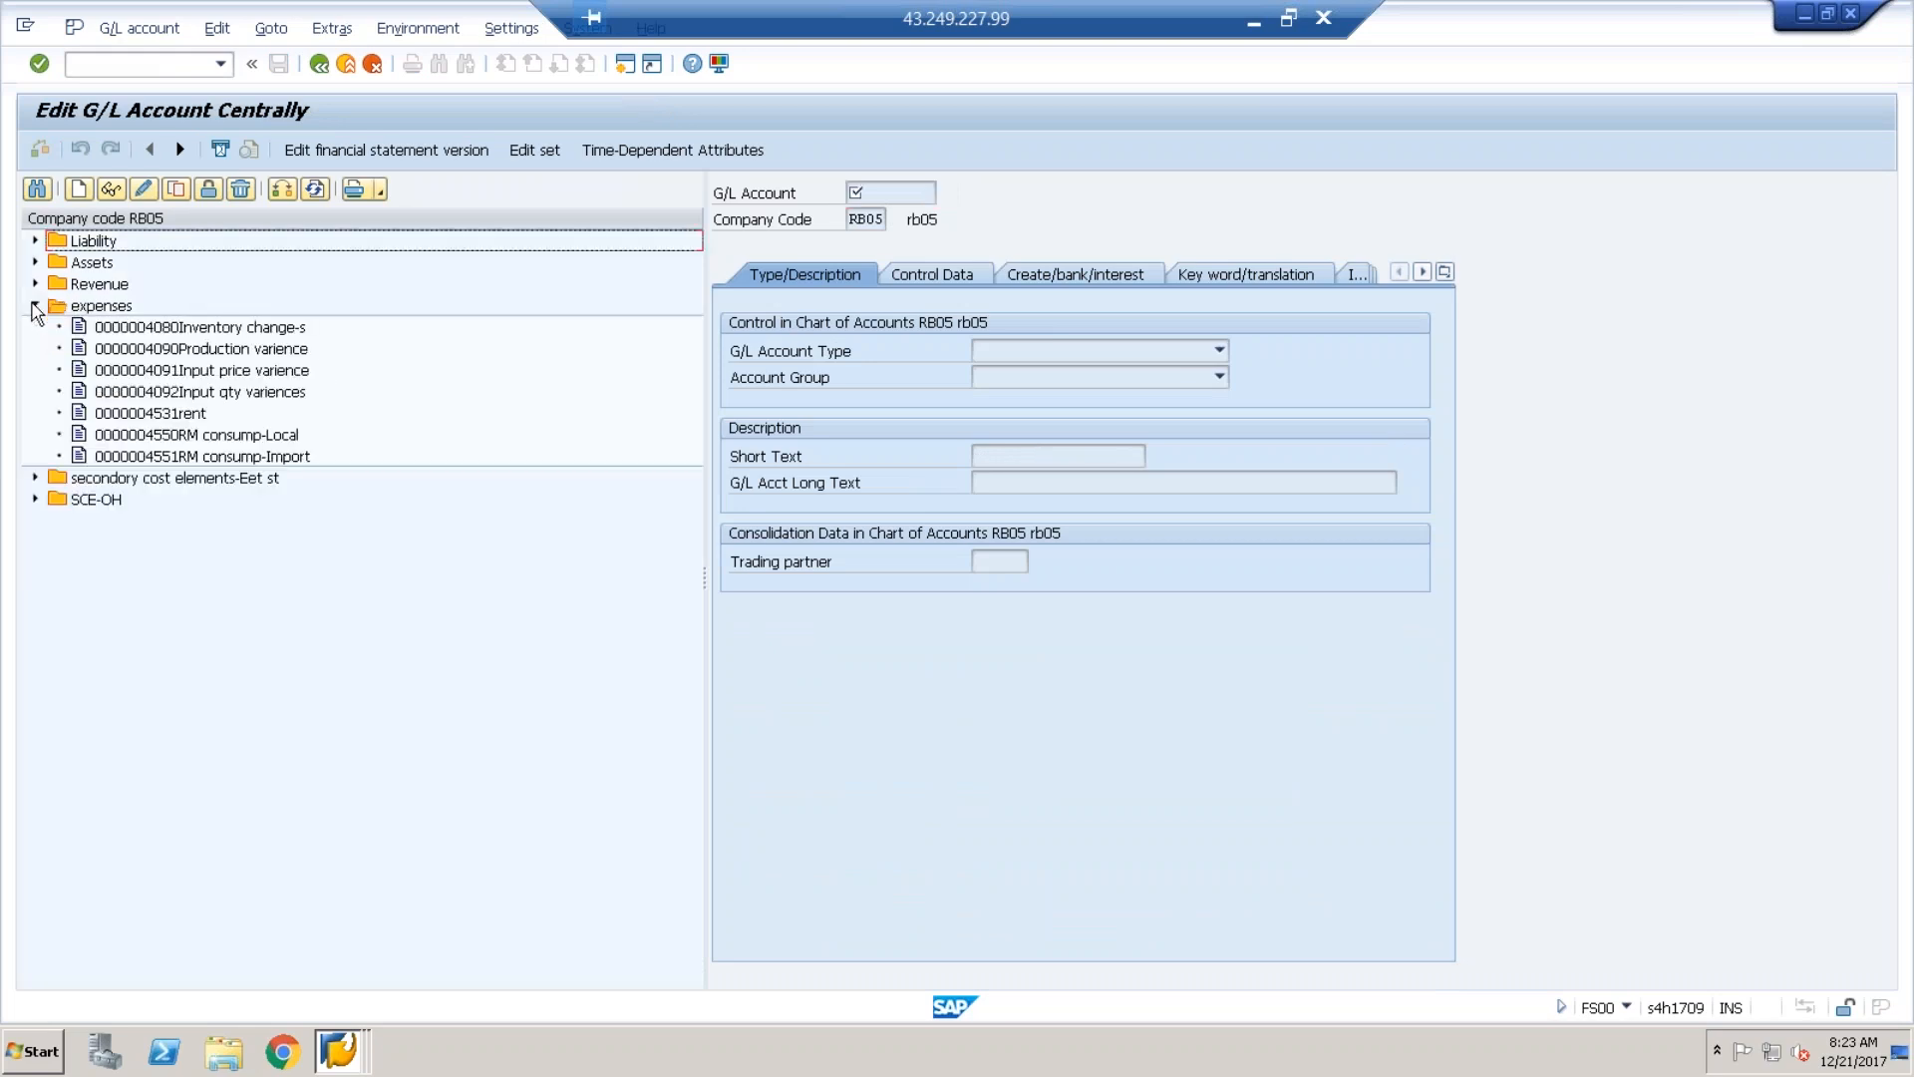
double_click(130, 412)
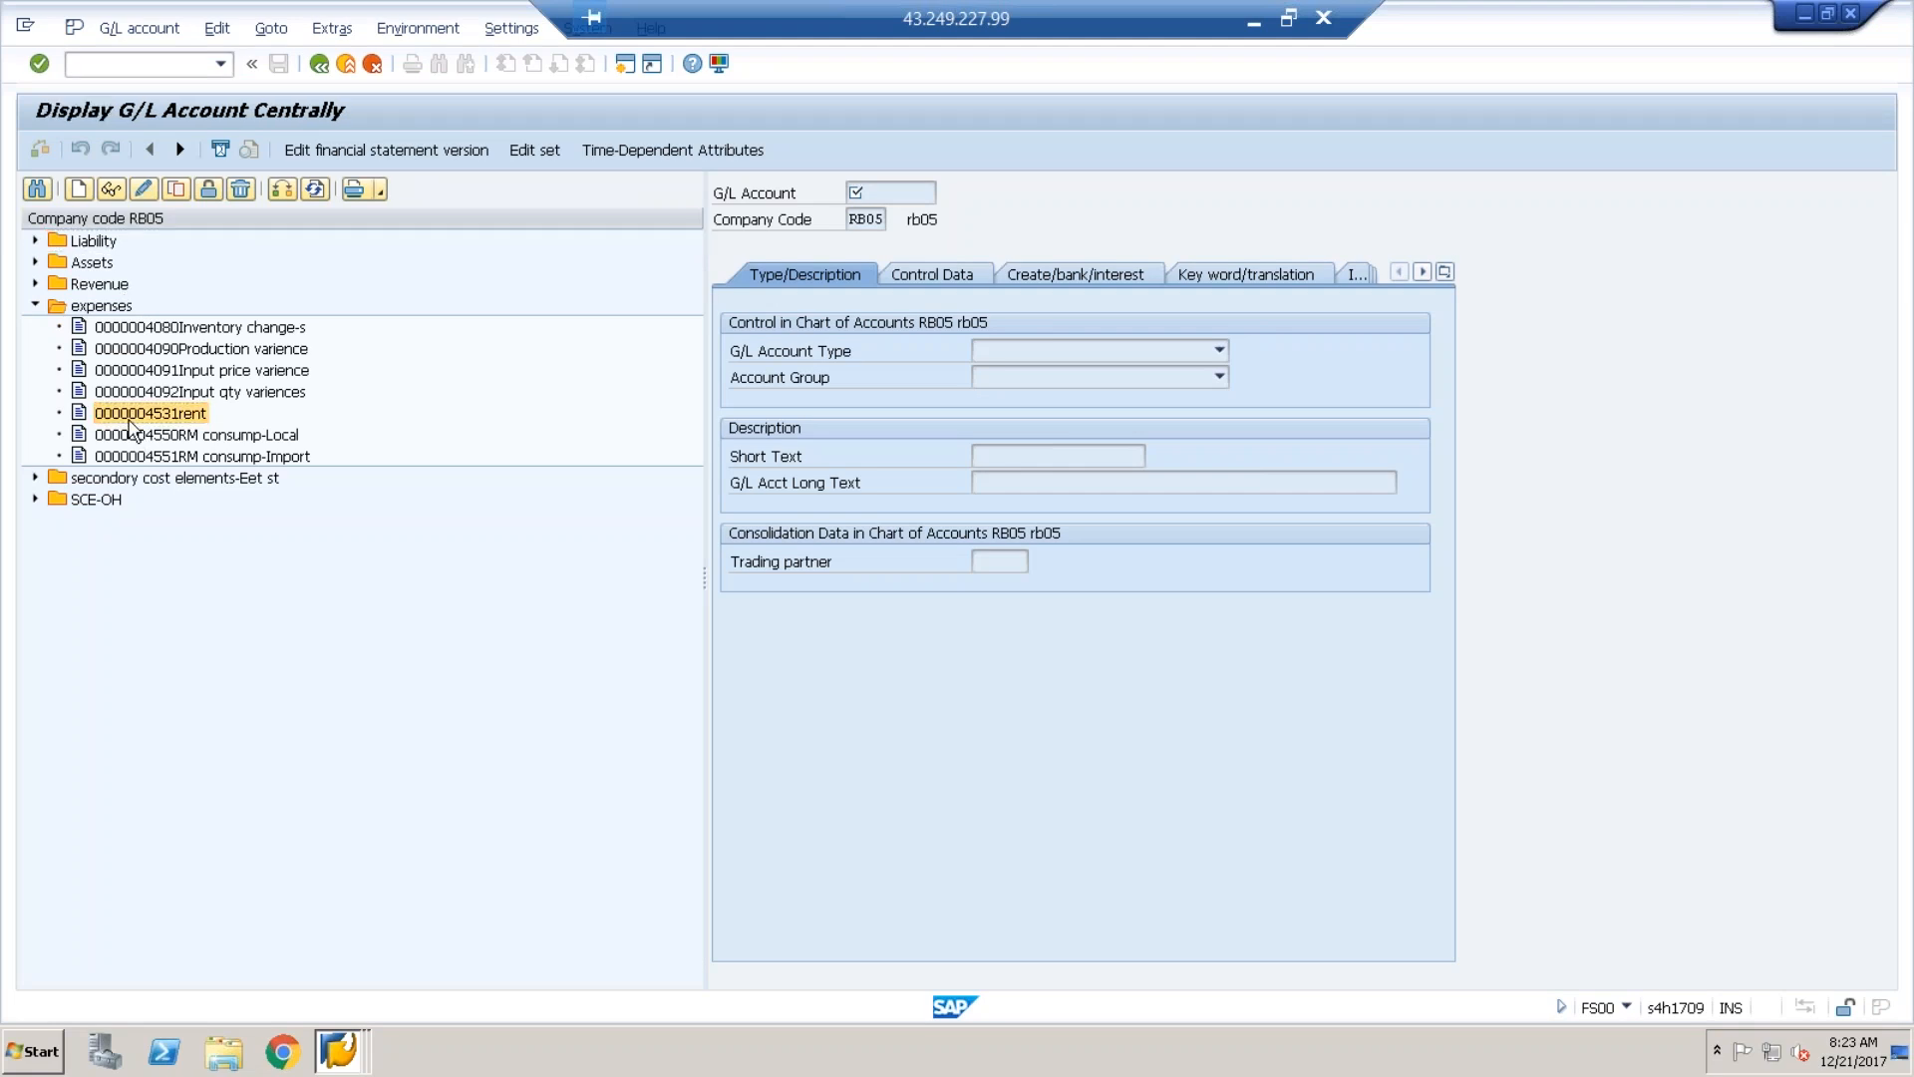
- Examine the rent account's control data and the G/L account types offered in its type and description data
left_click(903, 276)
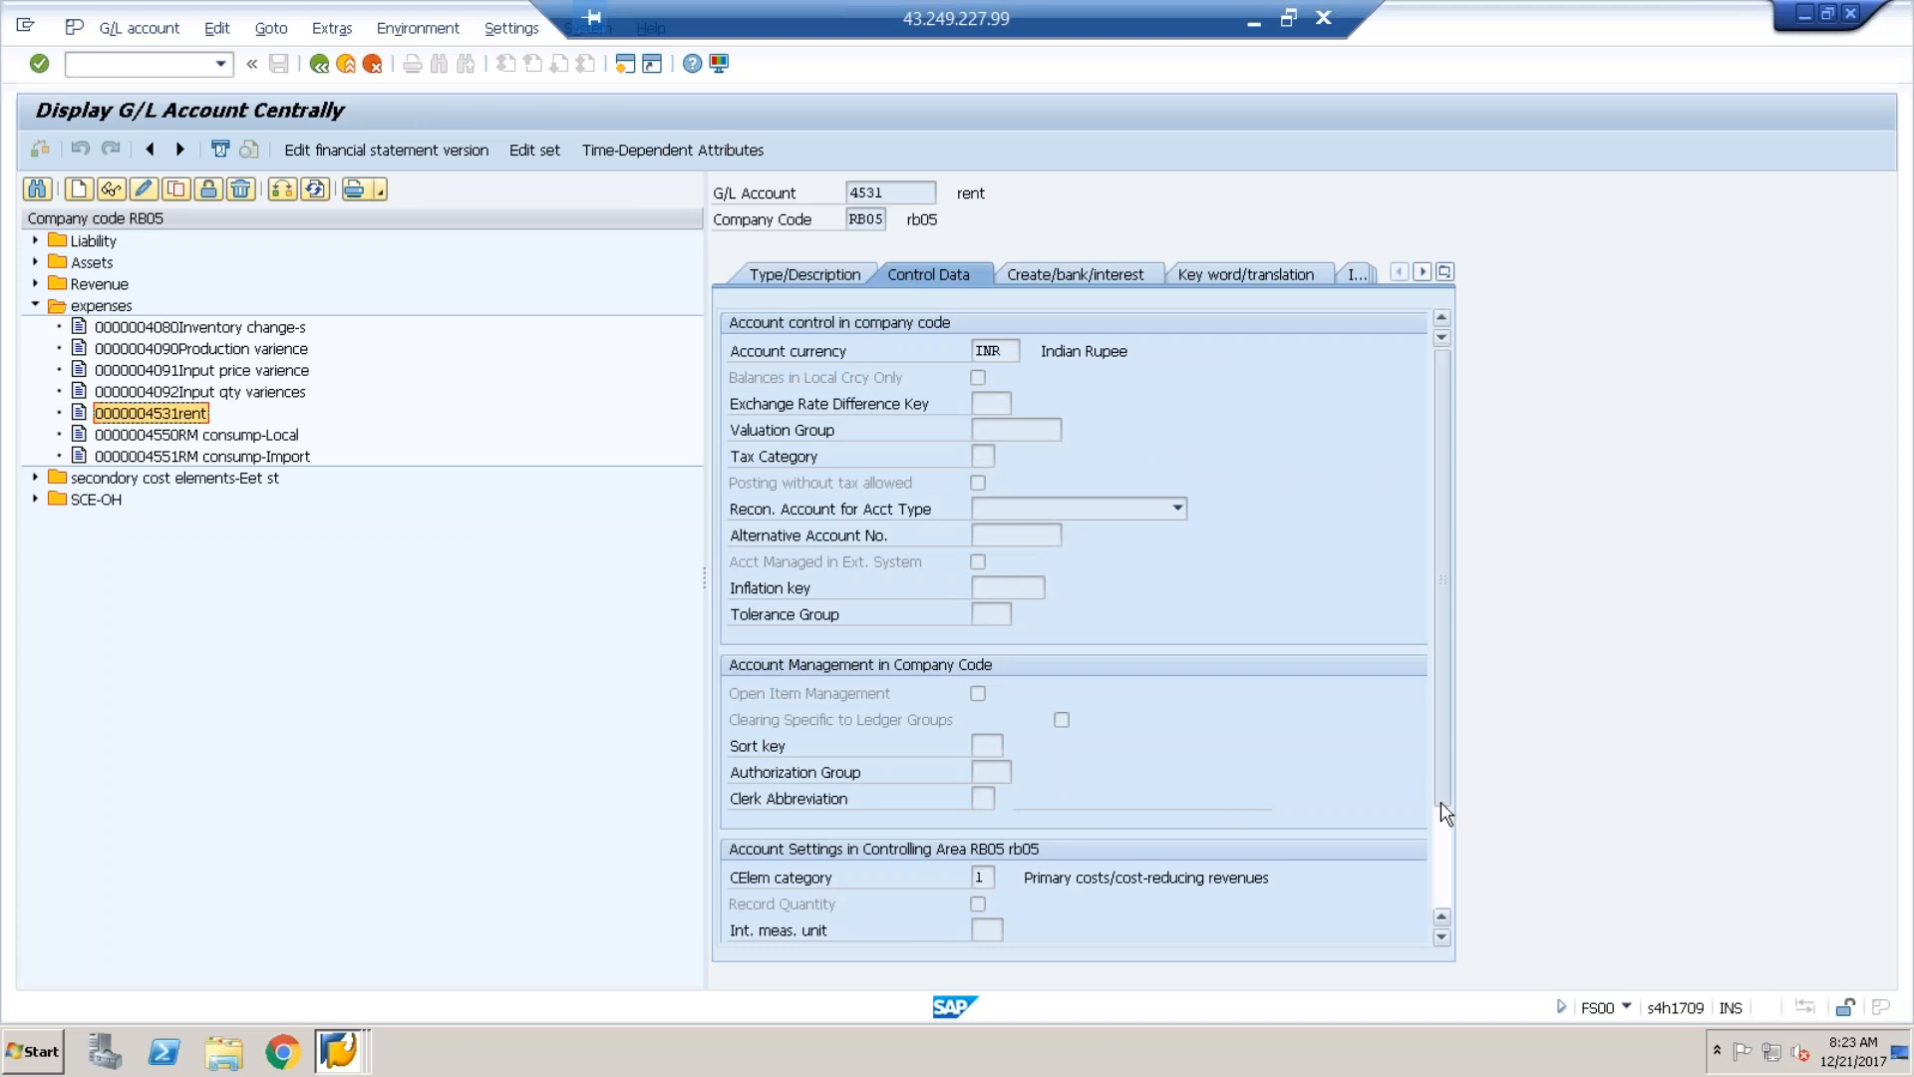
left_click(807, 272)
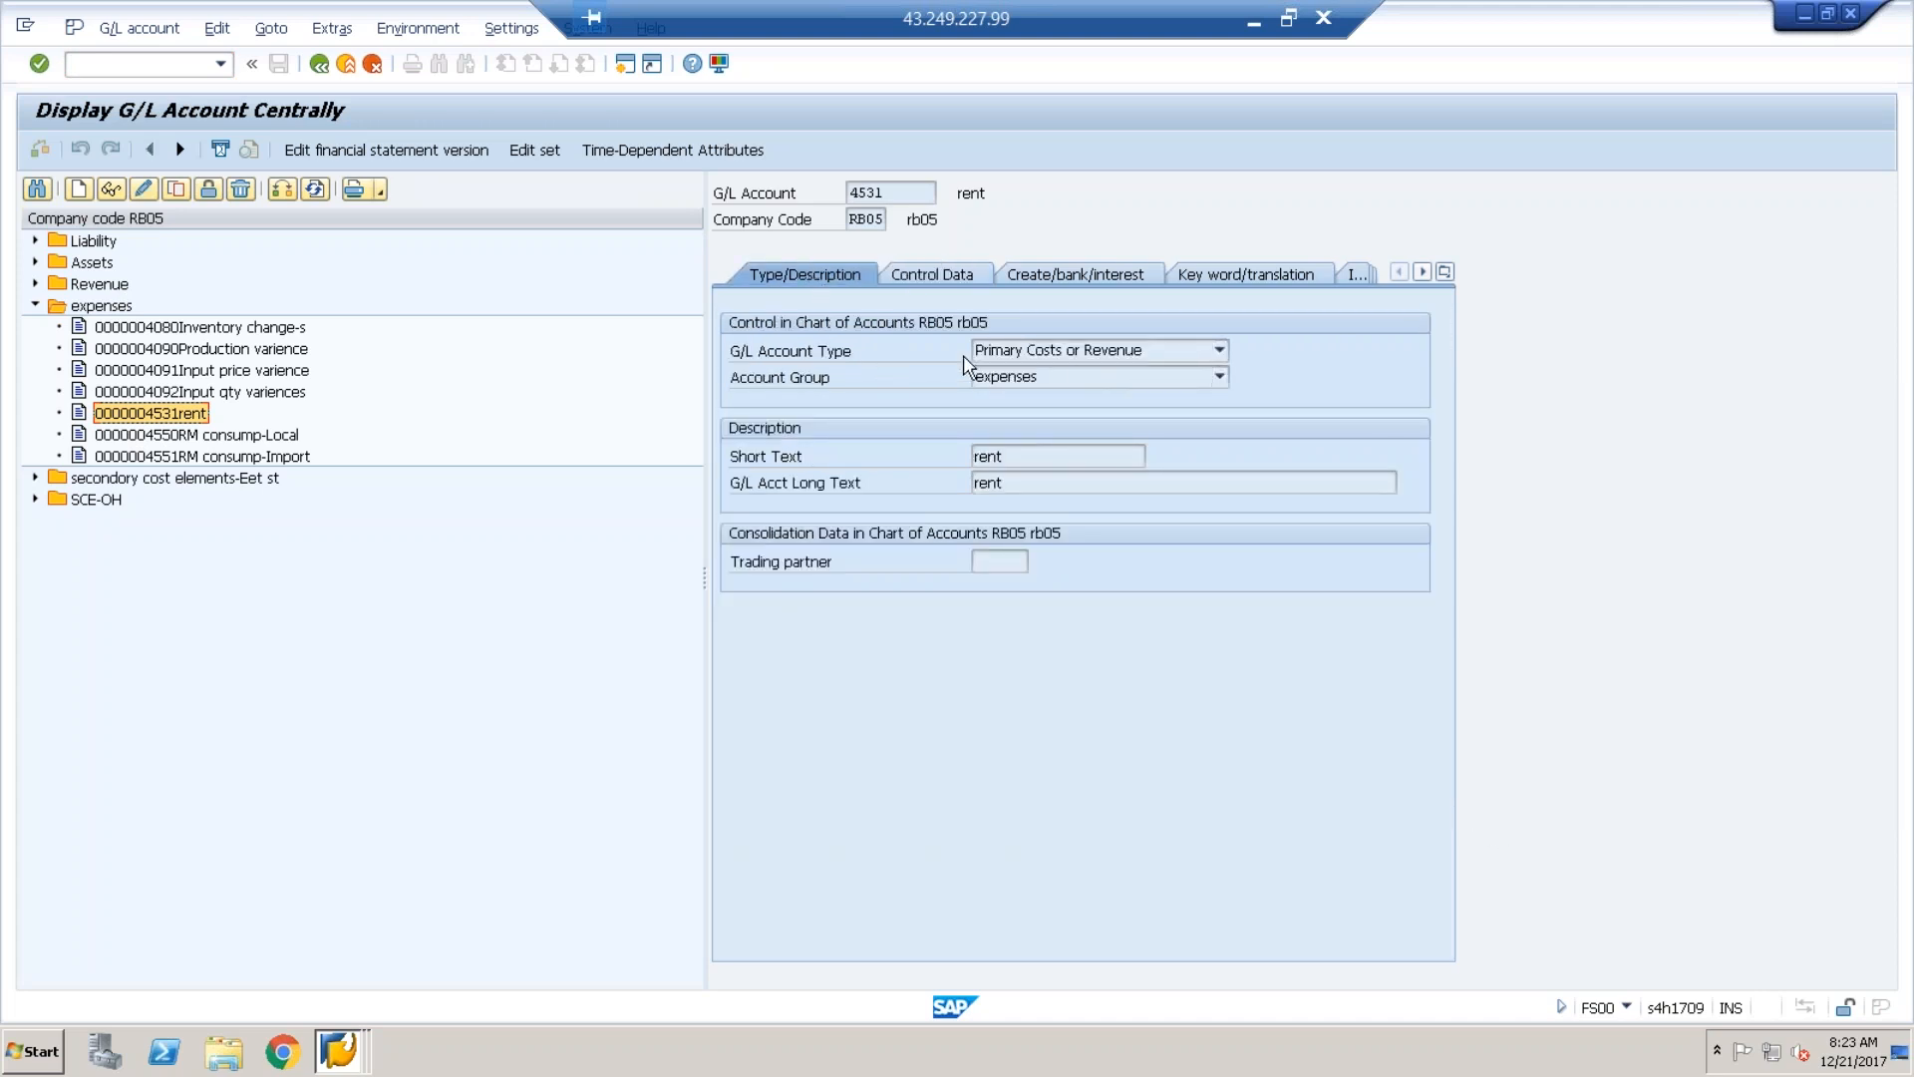
left_click(1220, 350)
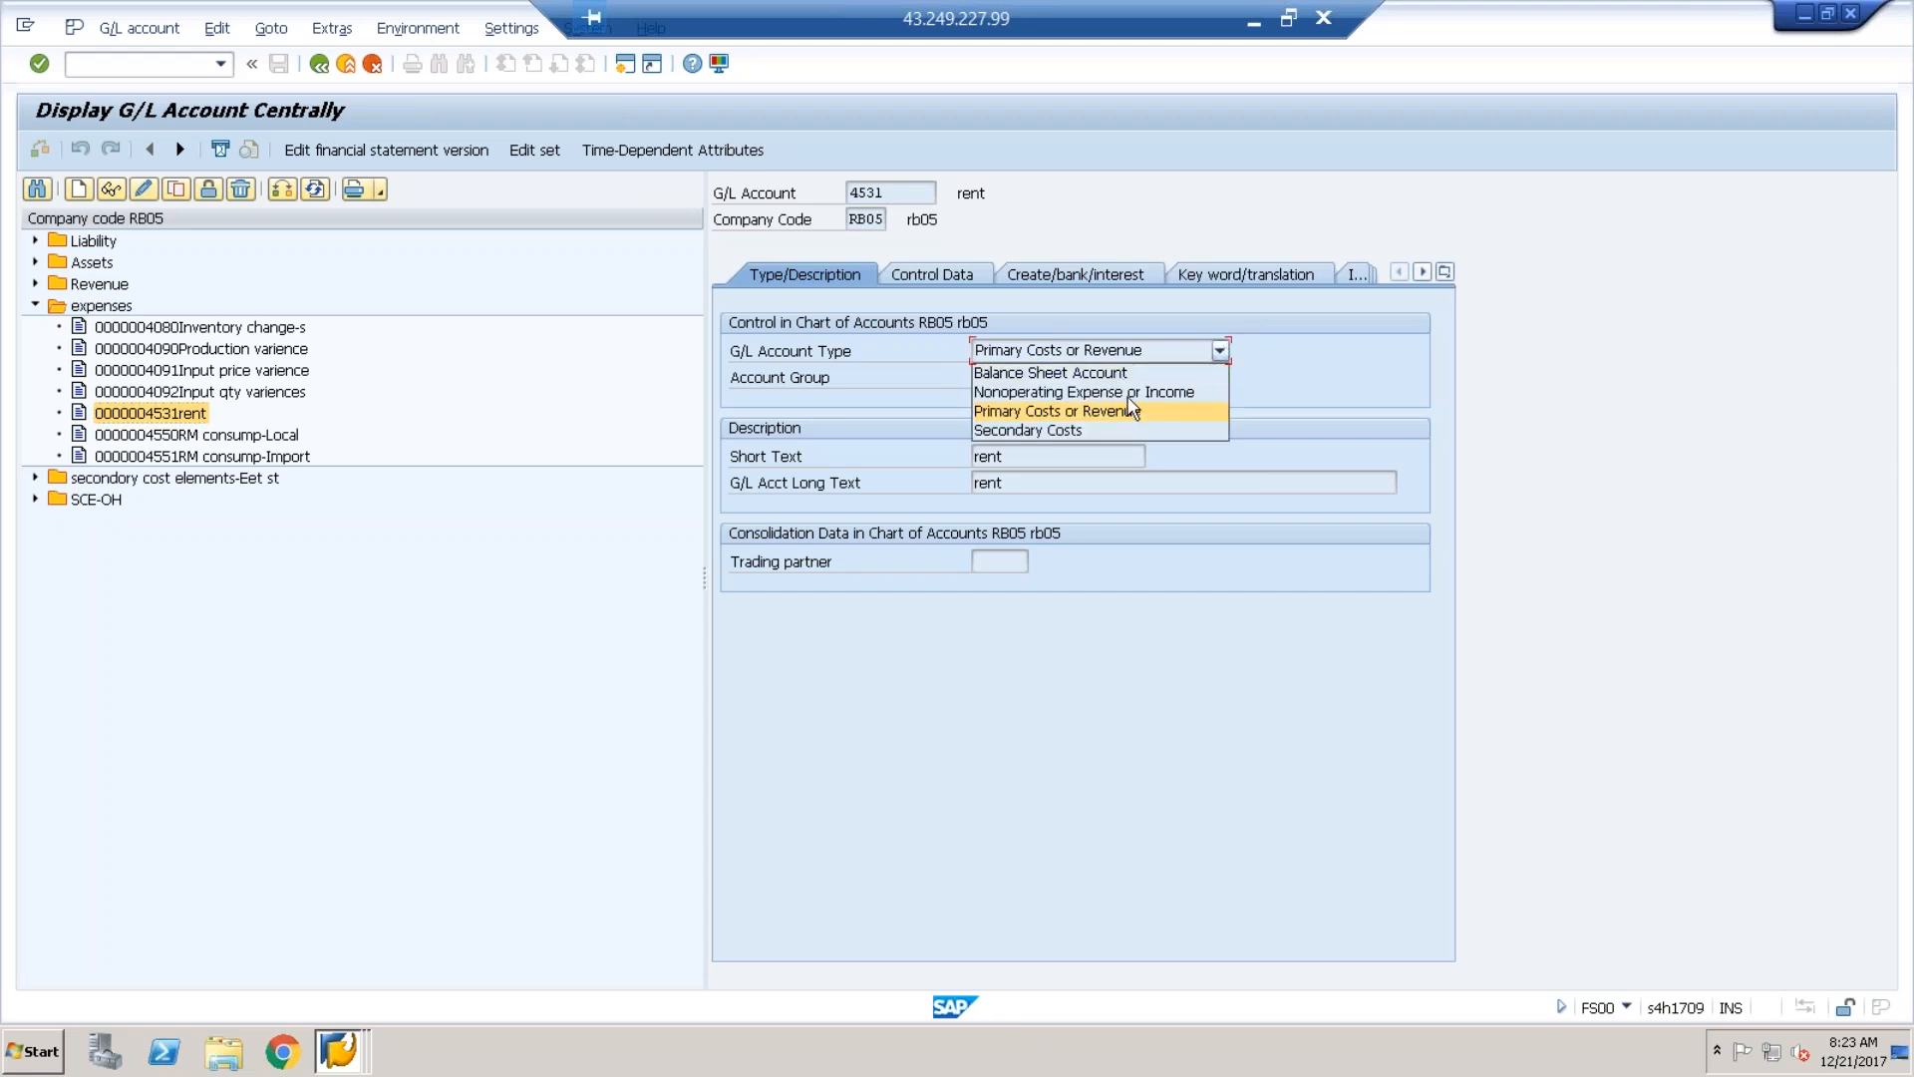
left_click(1026, 409)
- Examine the cost element categories offered in the rent account's controlling area settings
left_click(932, 275)
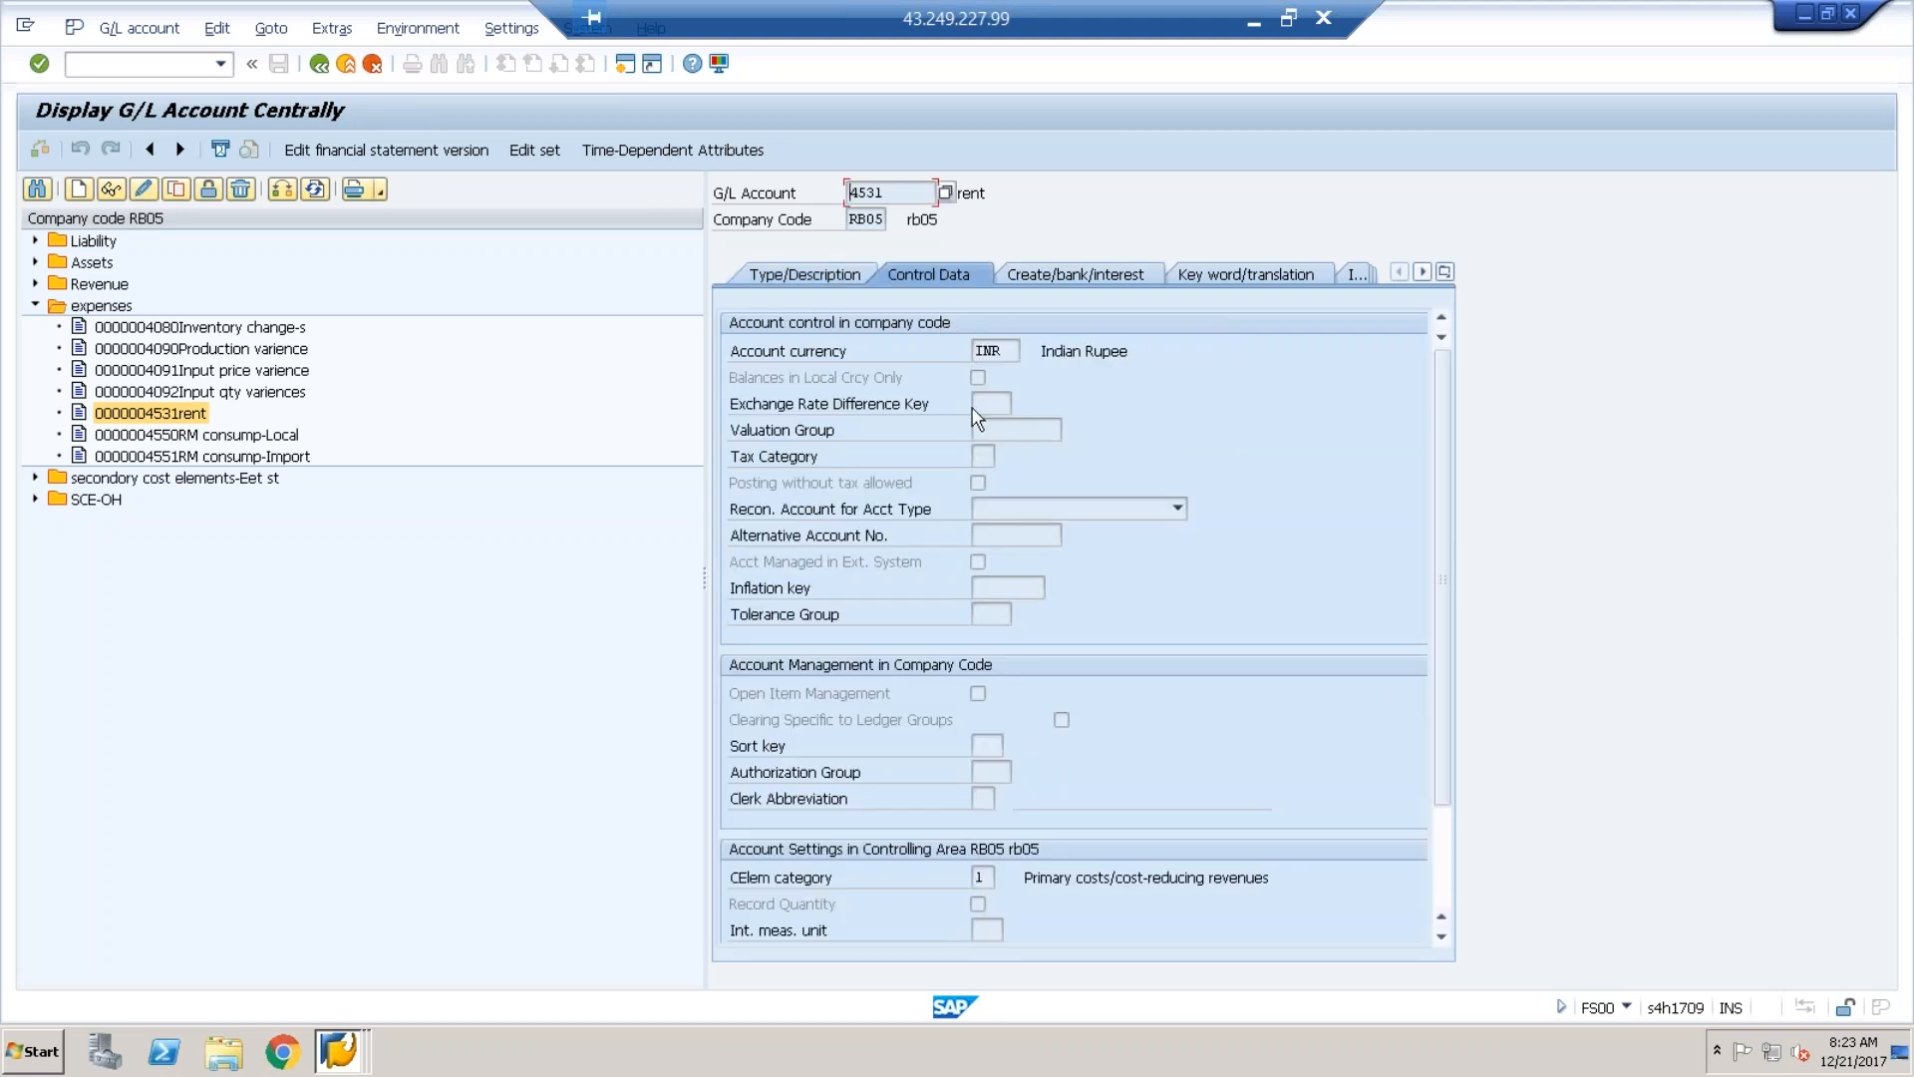
scroll(1455, 827, "down", 1)
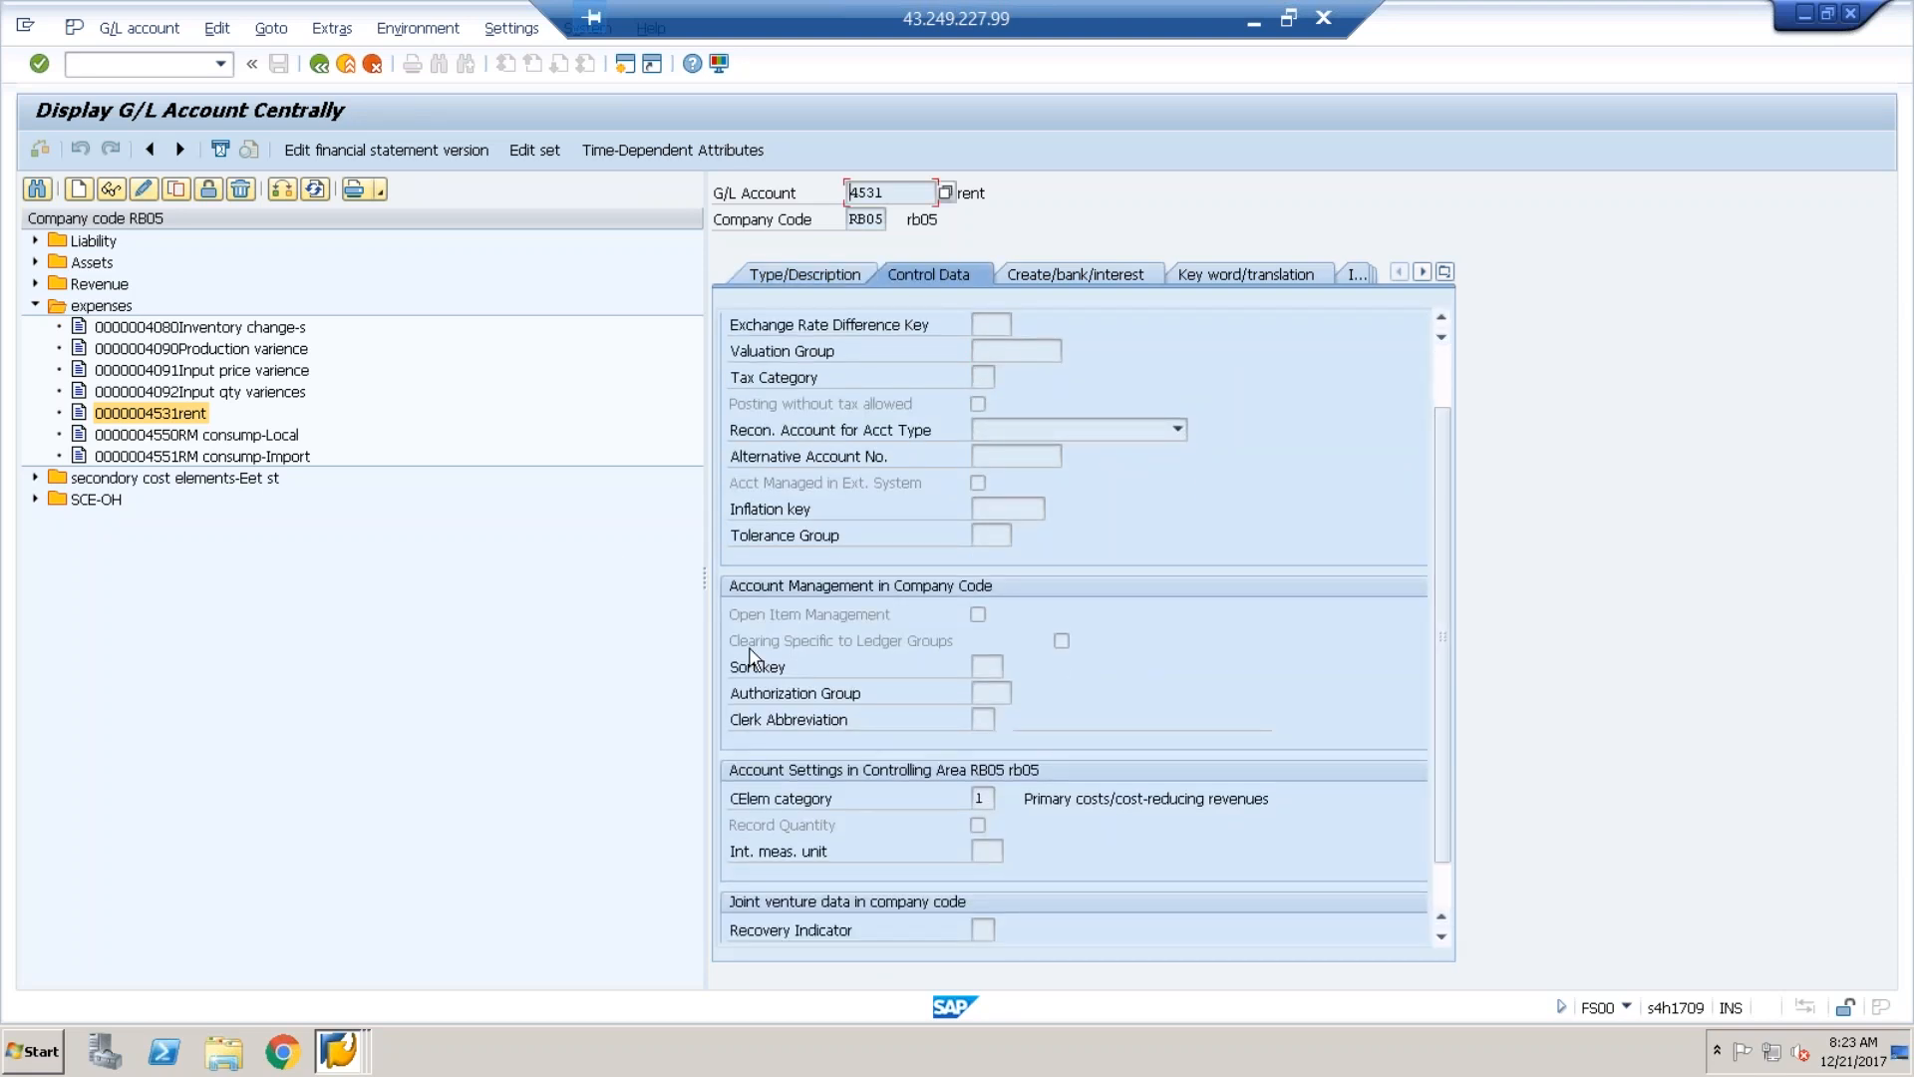
left_click(981, 797)
left_click(1004, 799)
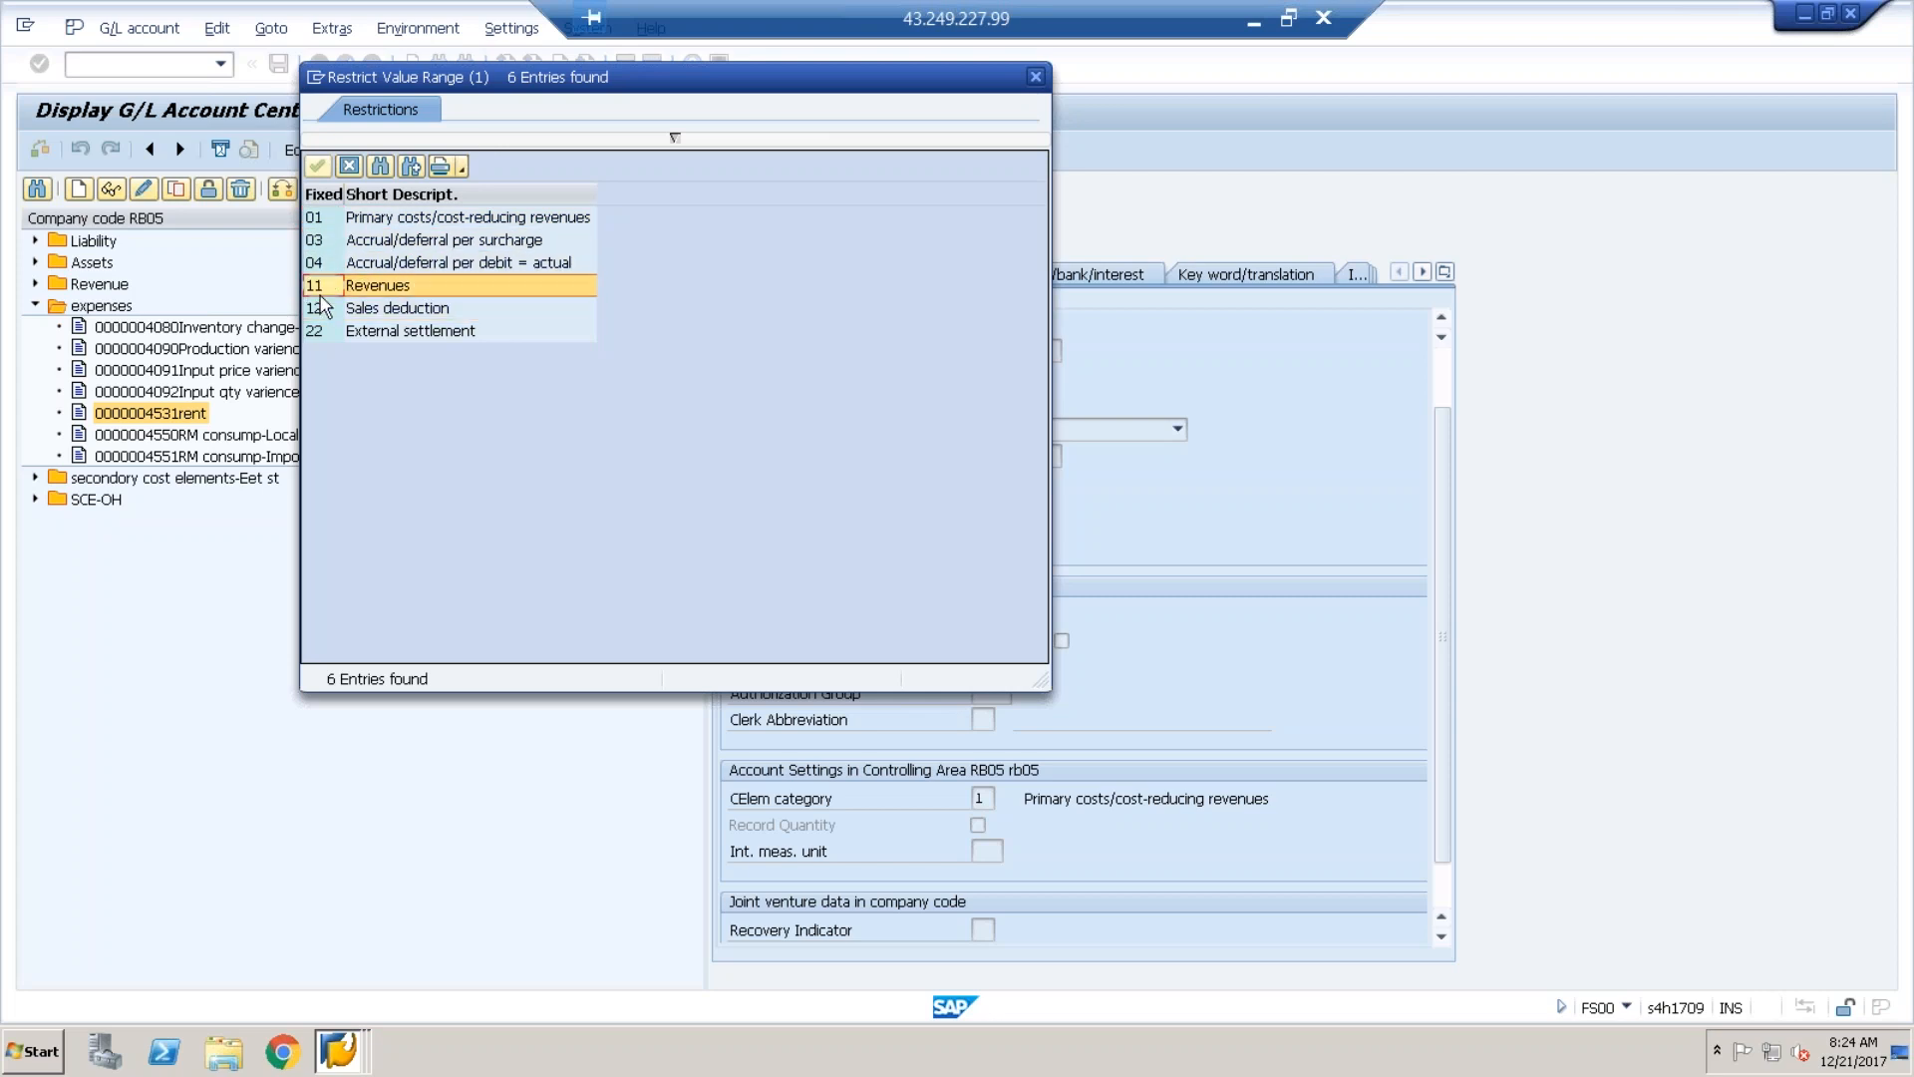
left_click(1035, 78)
- Display the type and description data of the Material OH account in the SCE-OH group
left_click(36, 499)
double_click(134, 521)
left_click(849, 267)
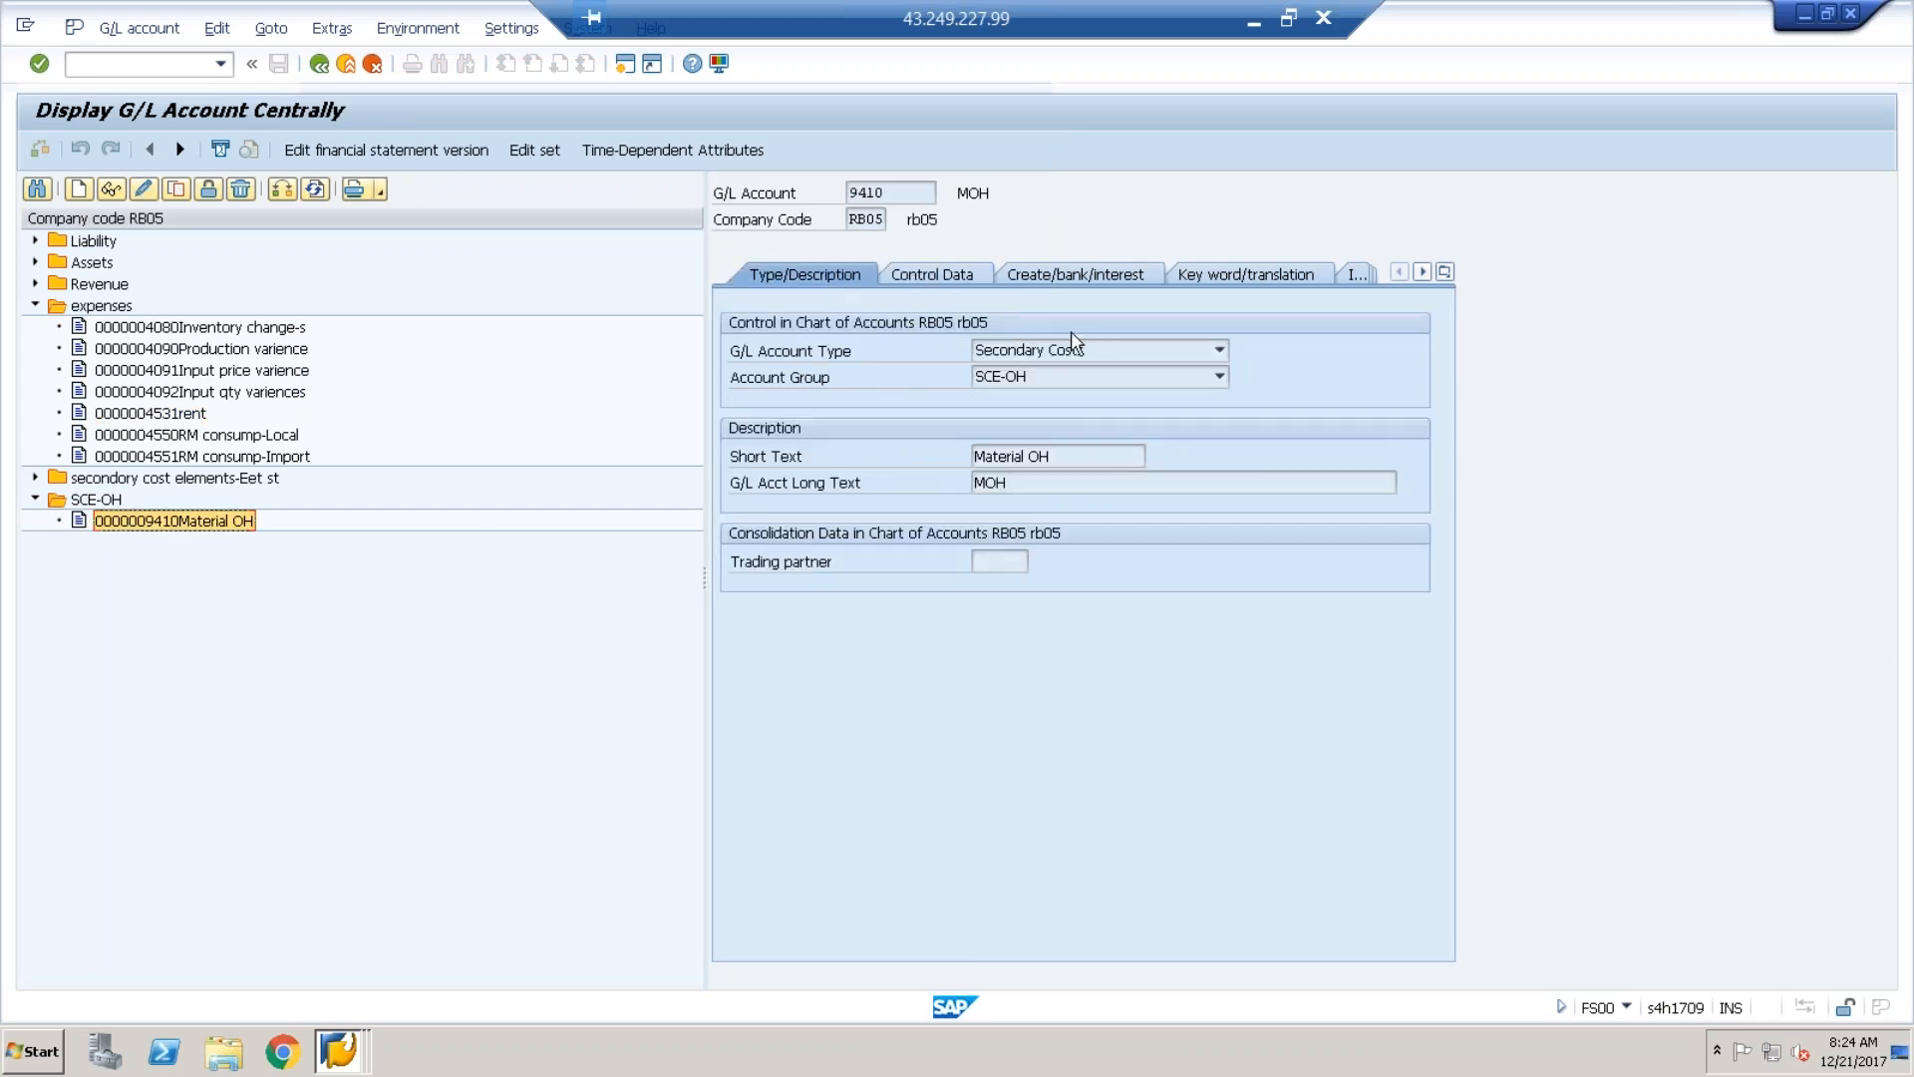
- Examine the cost element categories offered in the Material OH account's control data
left_click(949, 284)
left_click(985, 803)
left_click(1004, 798)
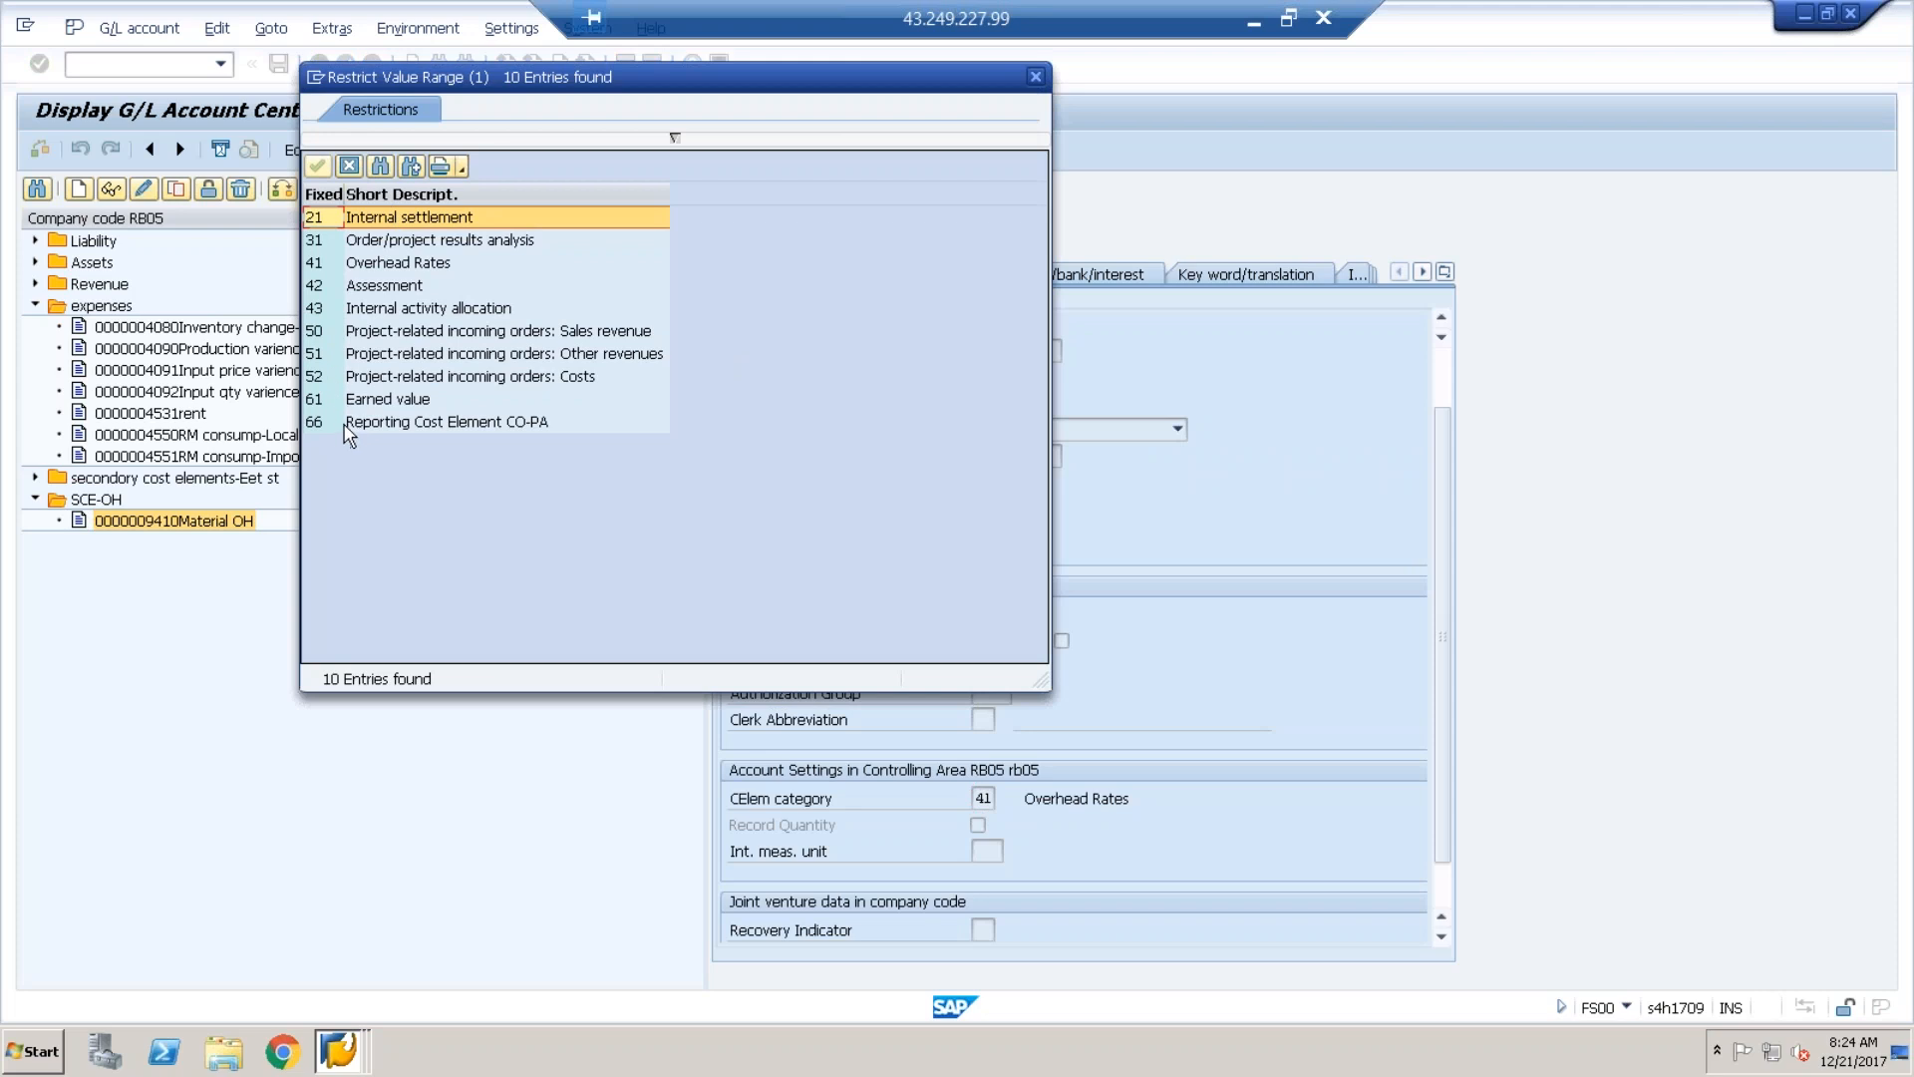
left_click(1036, 78)
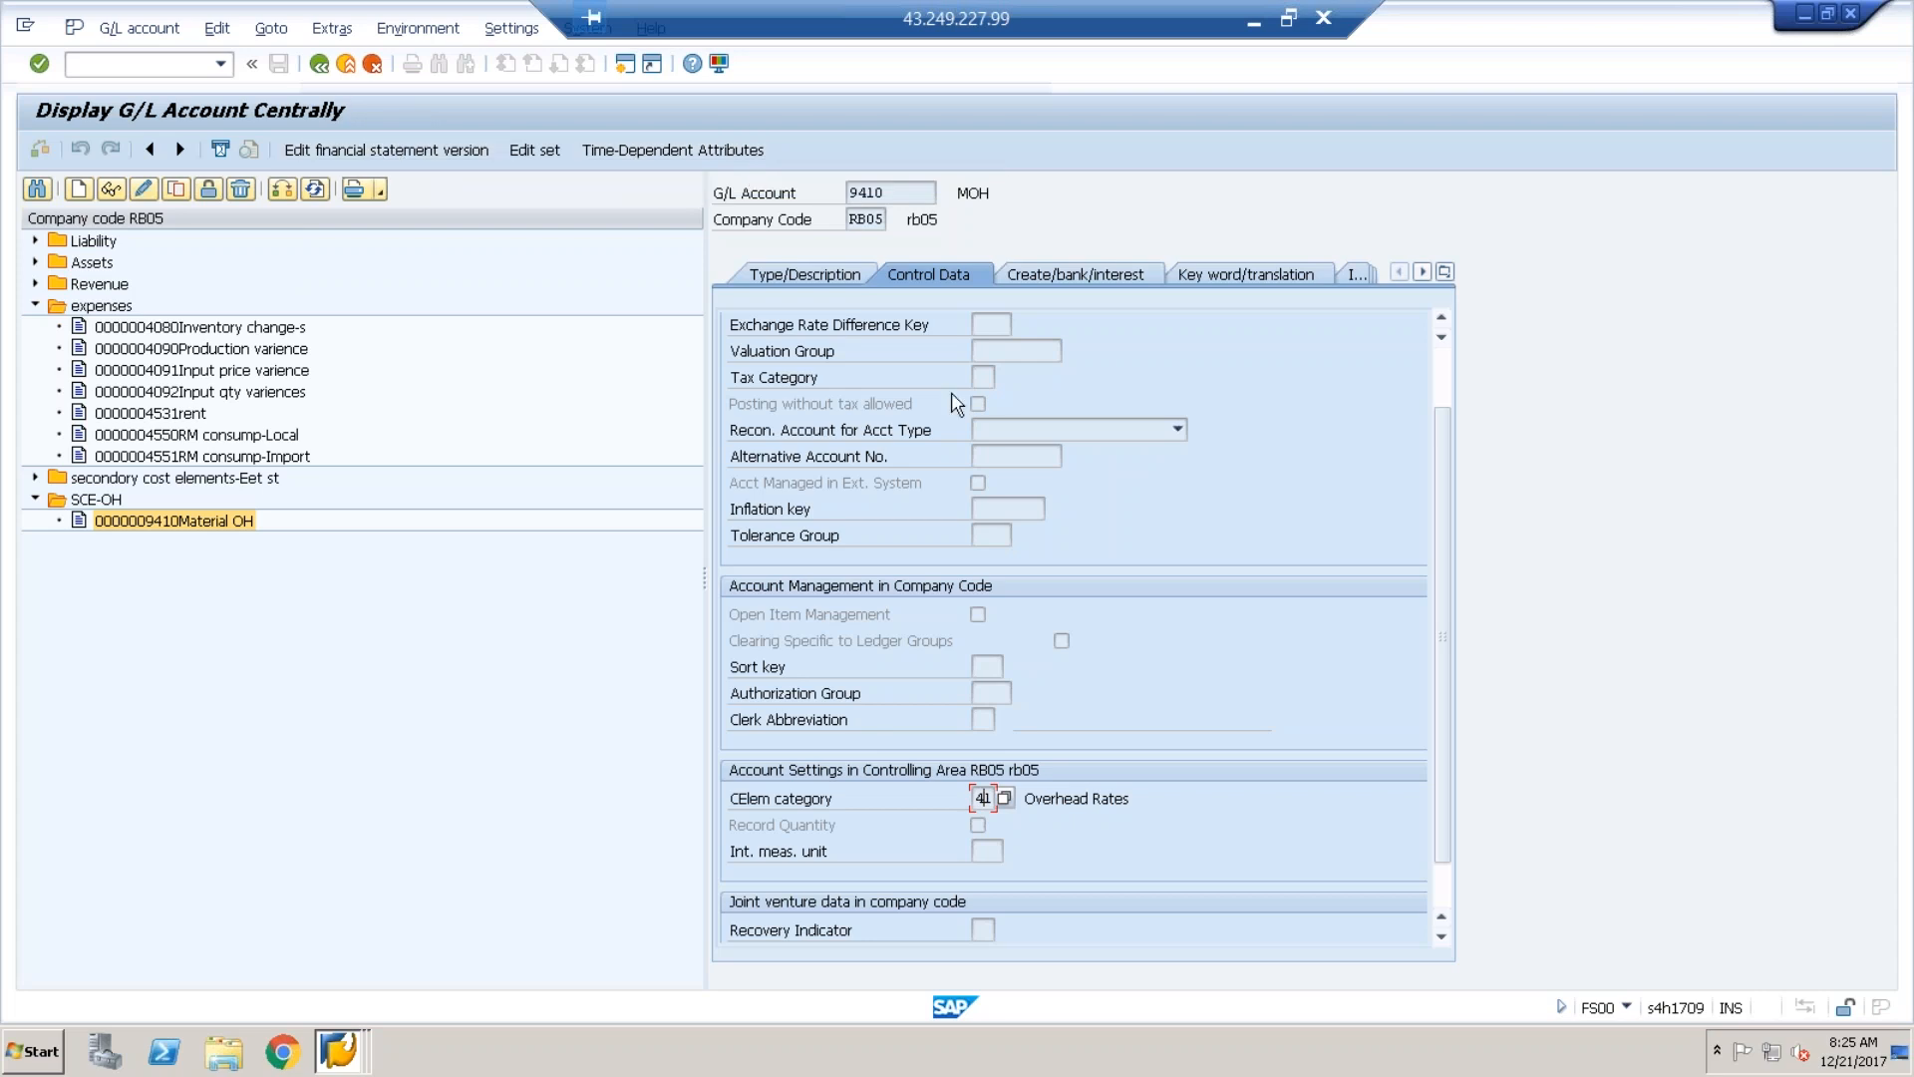
- Open a new SAP session and start the cost element transaction KA01
left_click(623, 65)
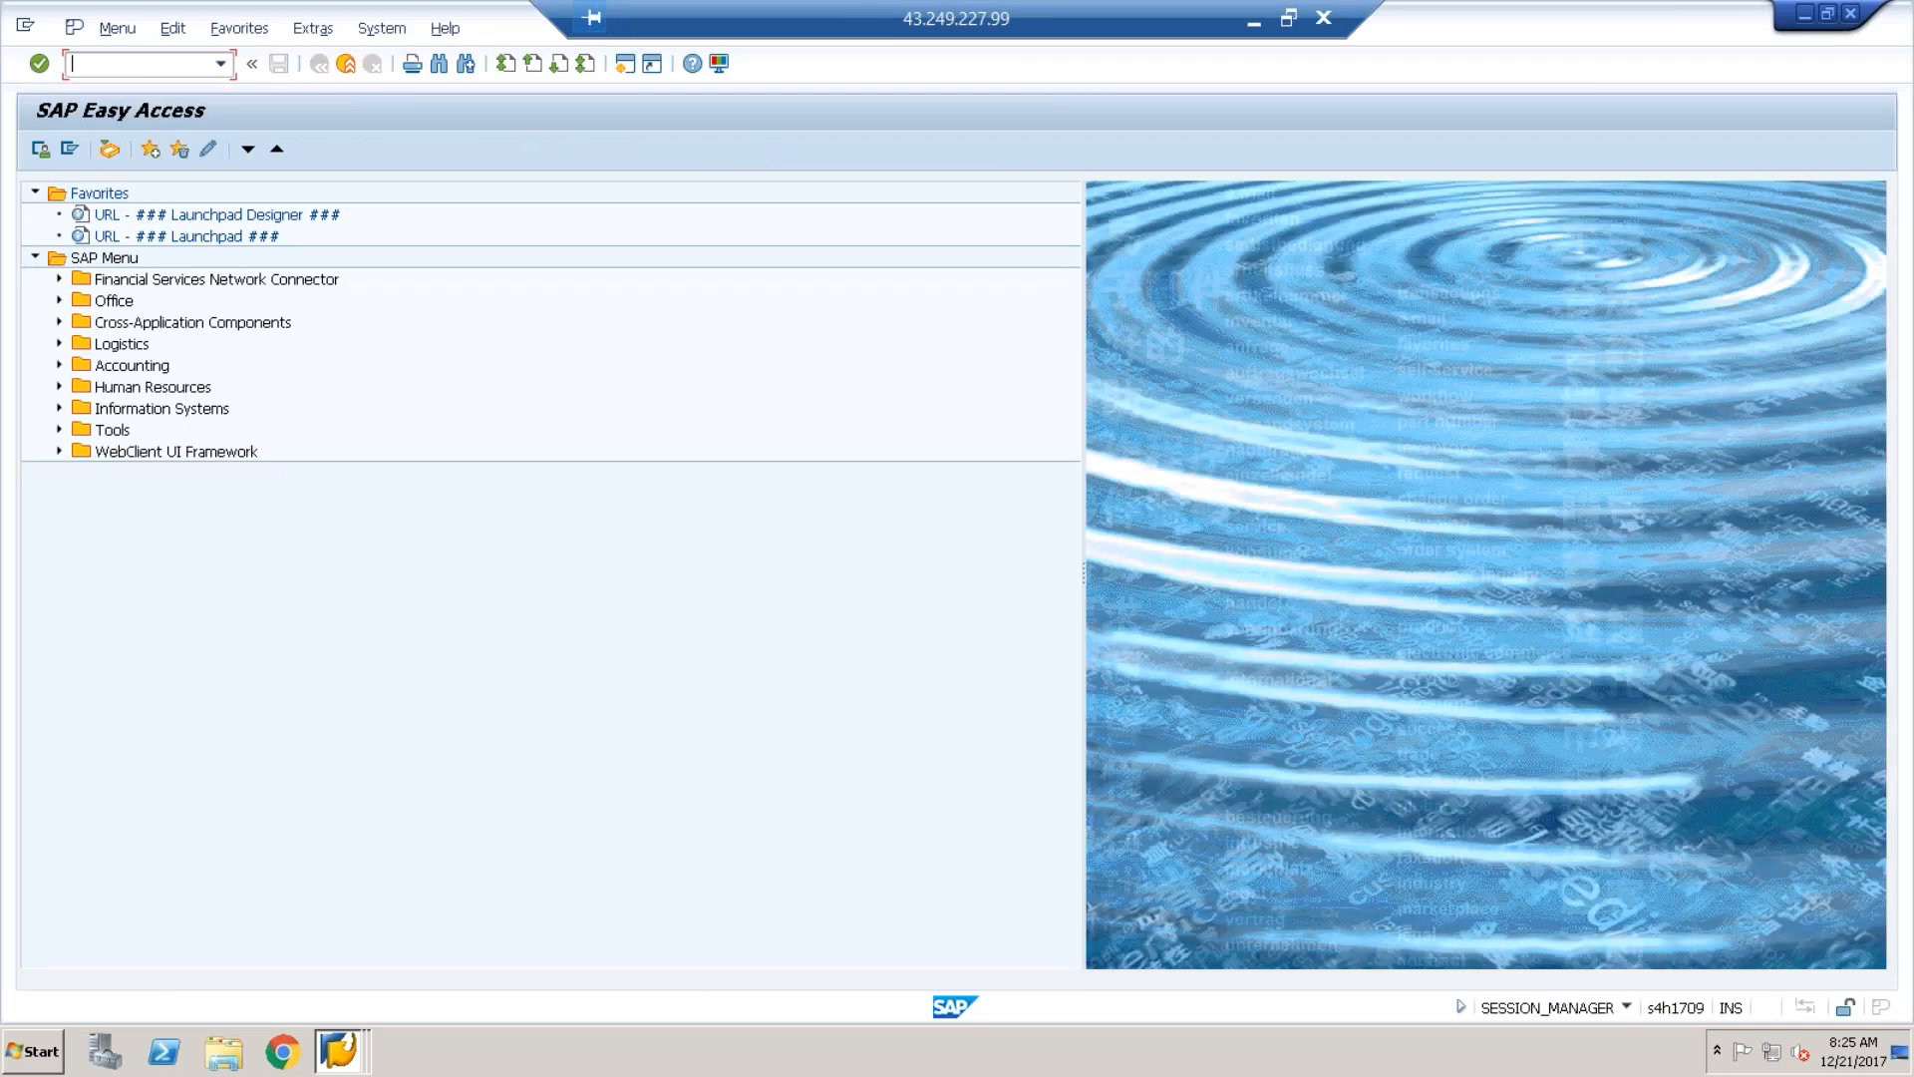
type("/nka01")
key("Return")
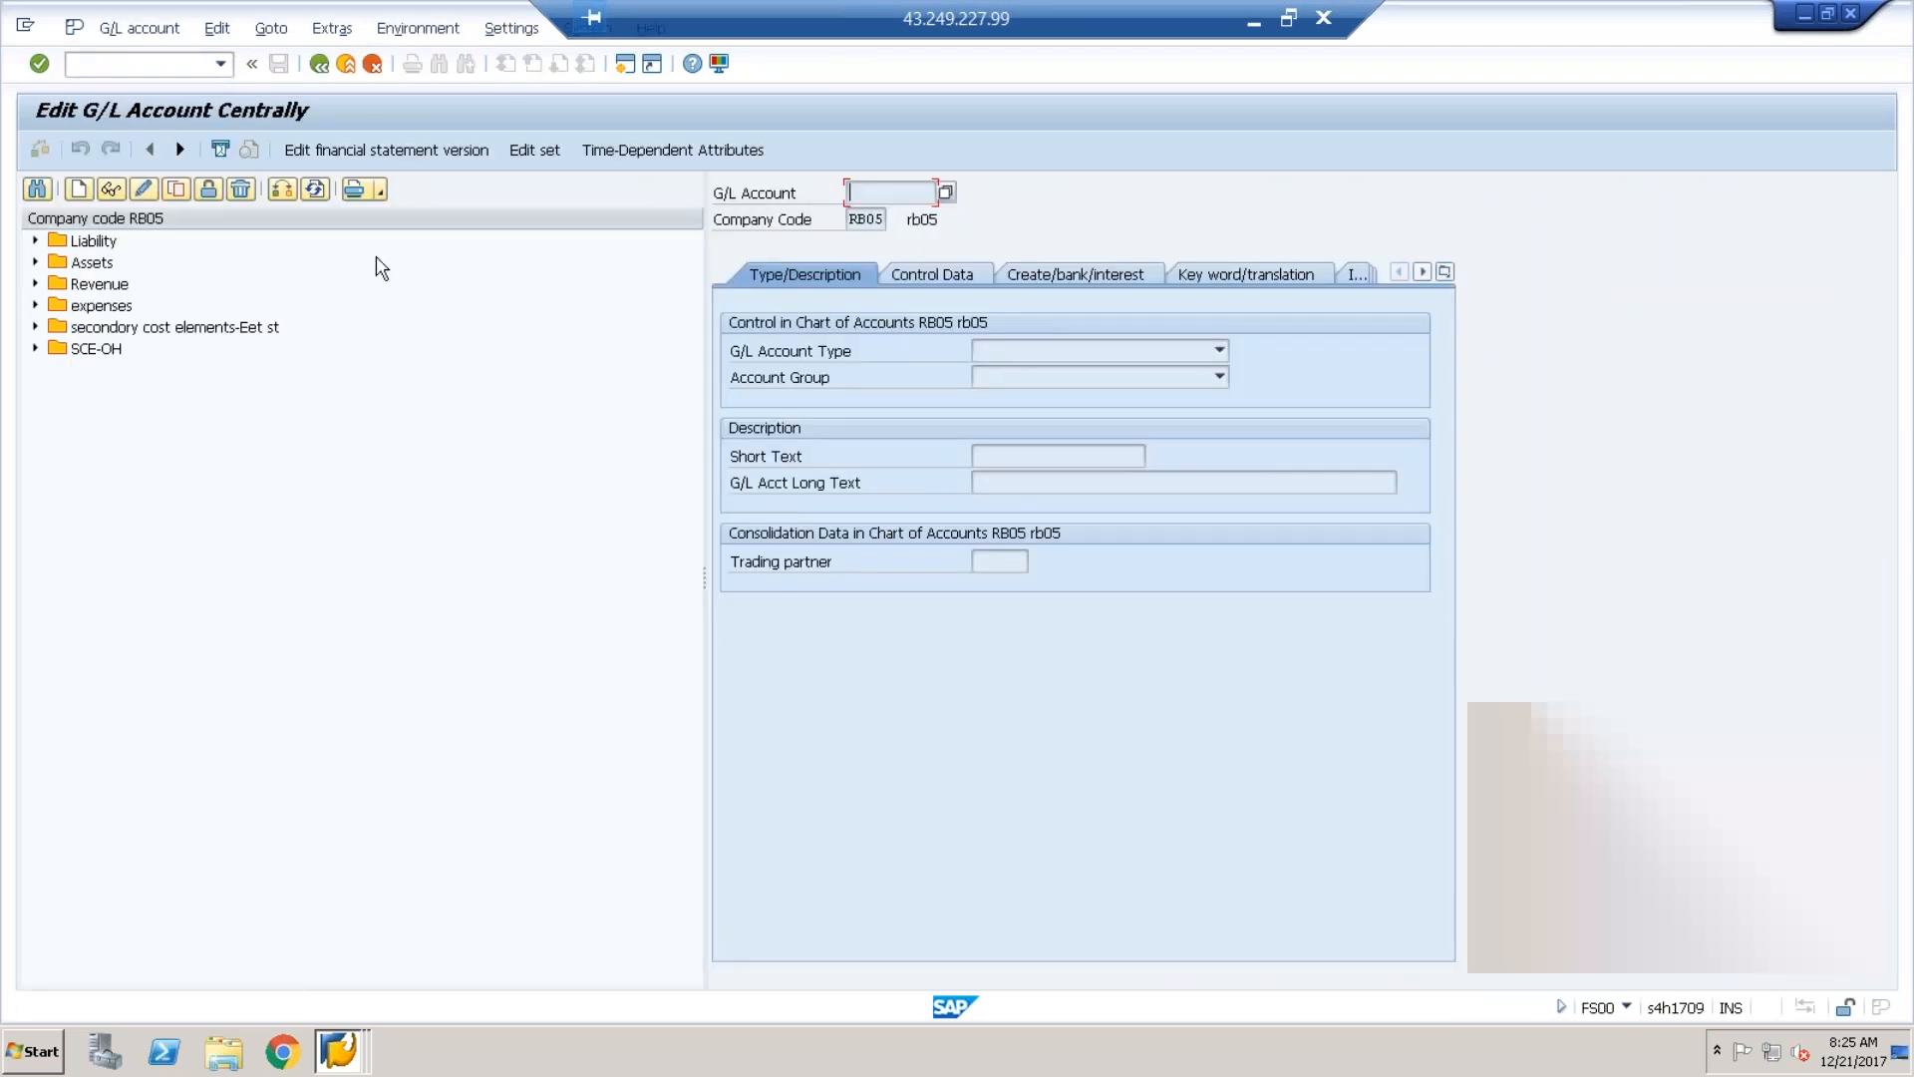
- Start the cost element transaction KA06 in the same session
left_click(156, 66)
type("/nka06")
key("Return")
left_click(345, 257)
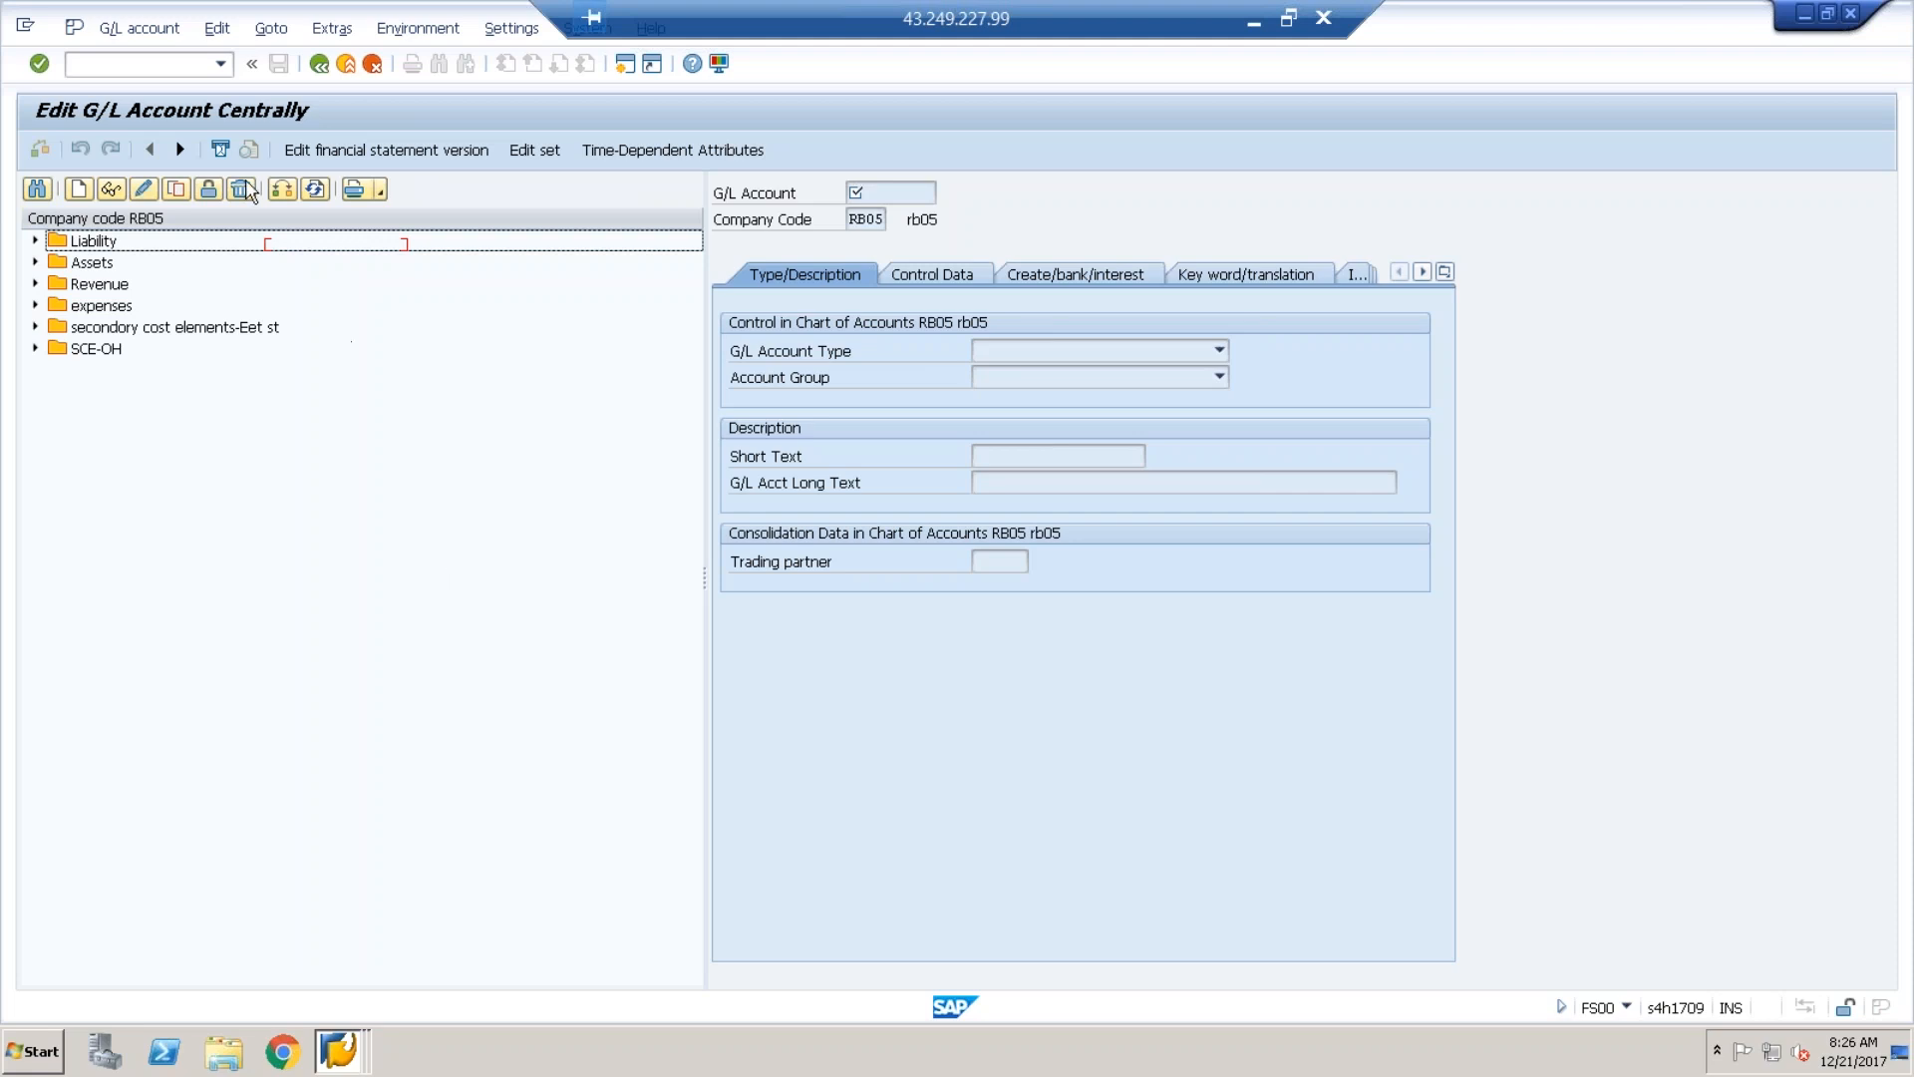
- Leave the G/L account display and open the SAP Customizing Implementation Guide through transaction SPRO
left_click(158, 67)
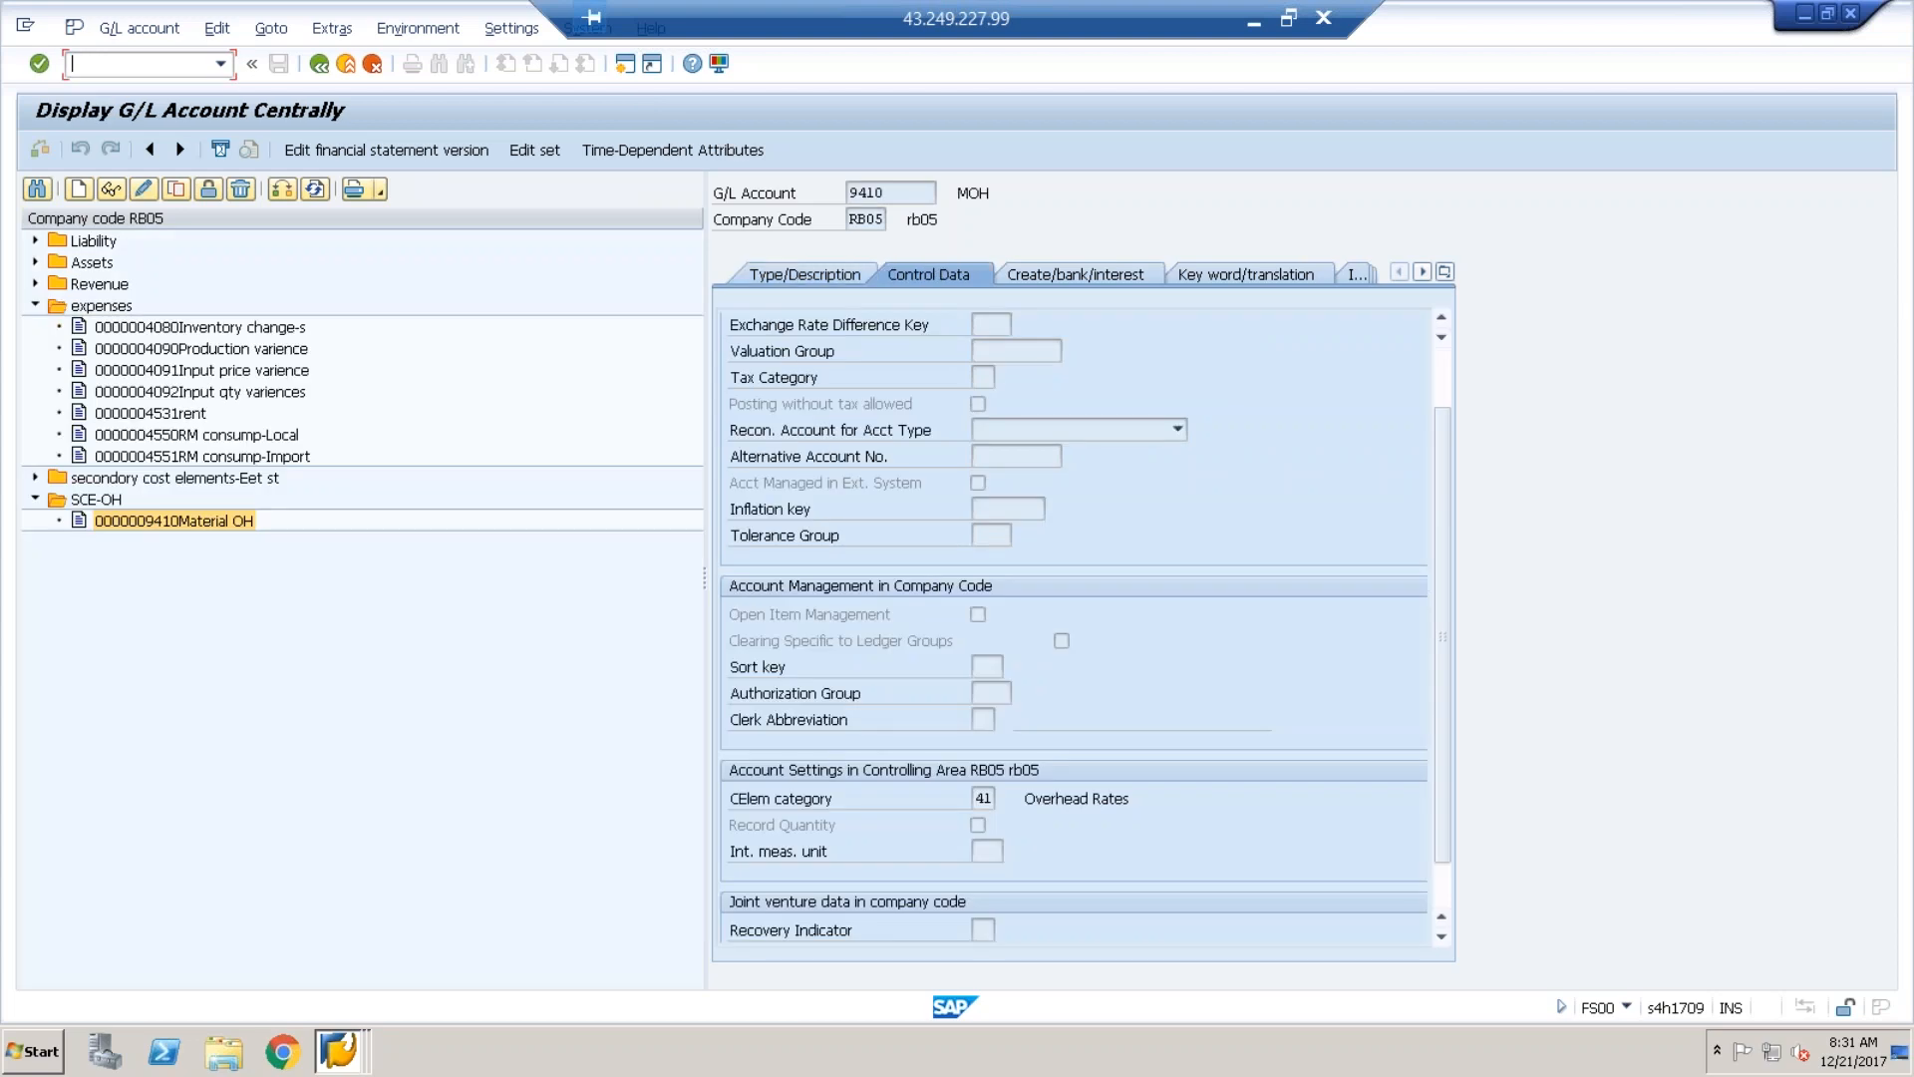
left_click(178, 34)
left_click(410, 212)
left_click(319, 63)
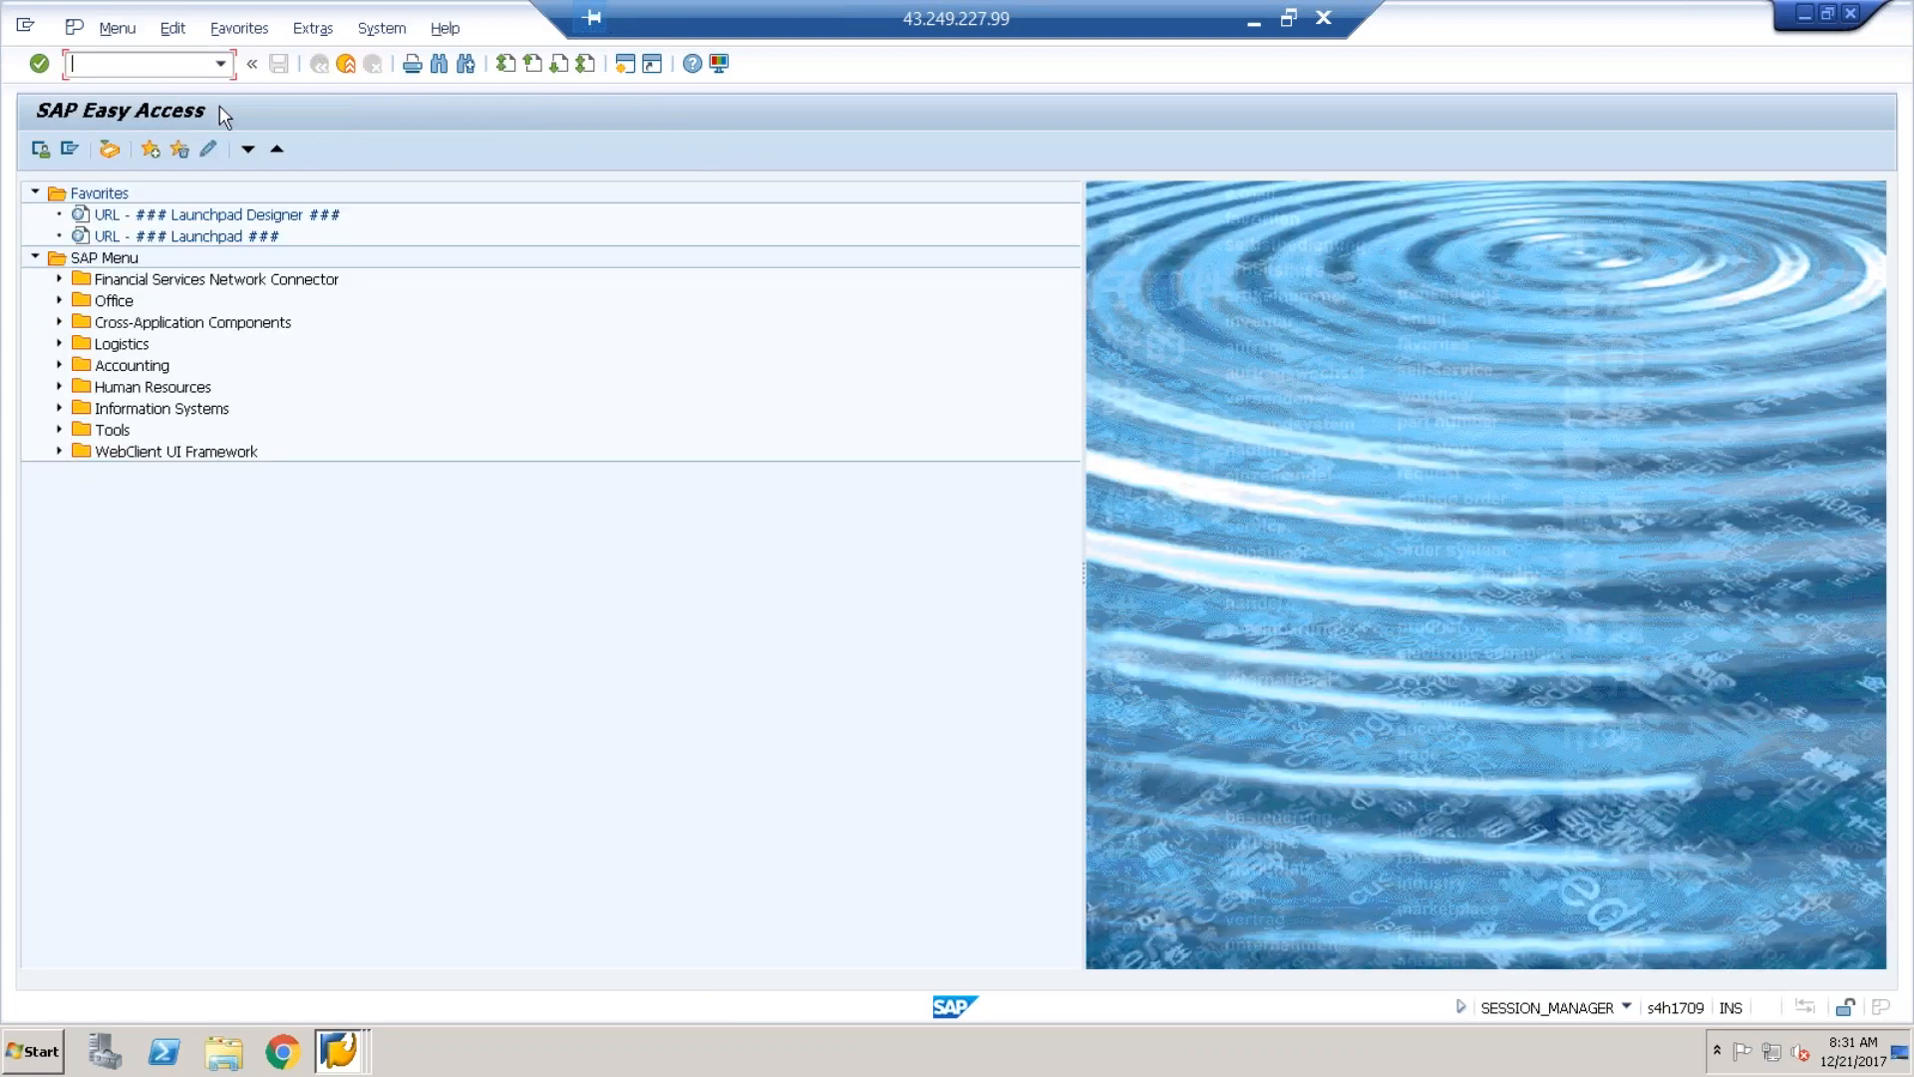
type("spro")
key("Return")
left_click(124, 148)
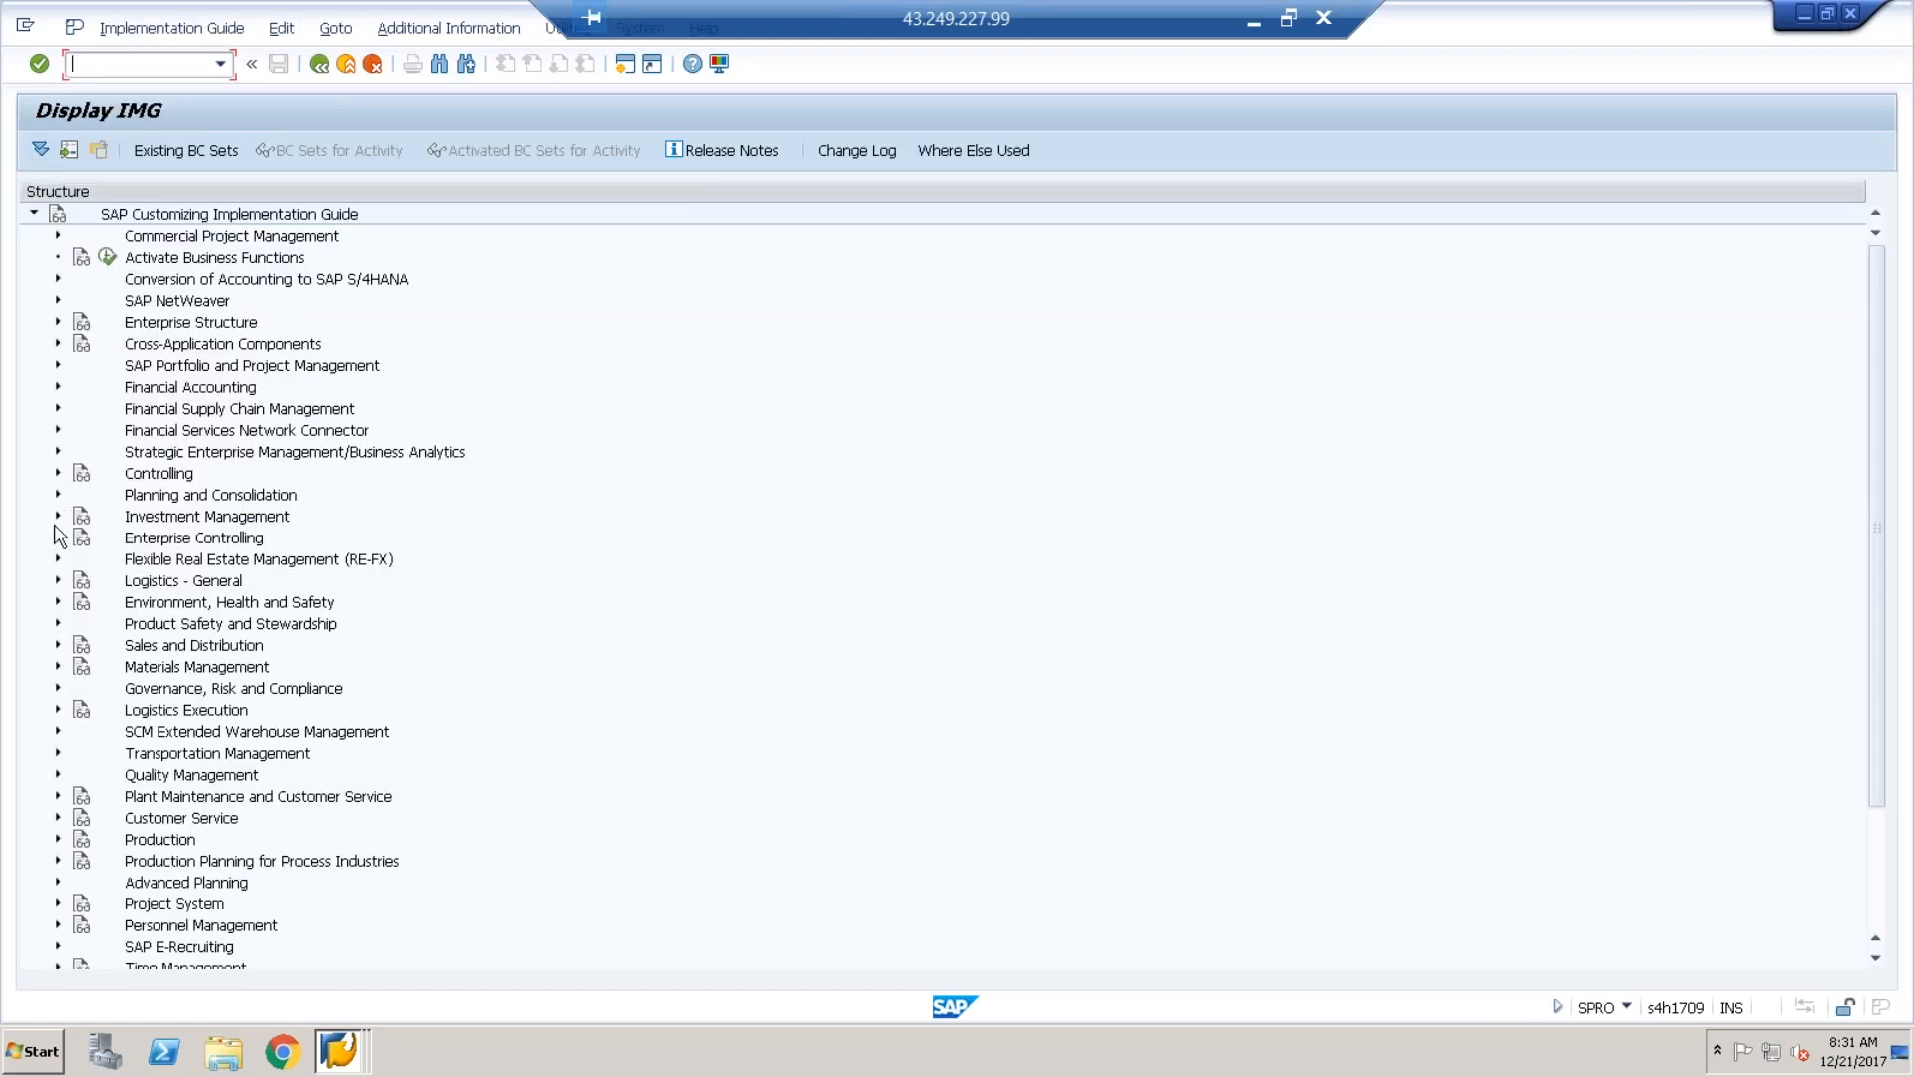
- Open the ledger overview for maintenance from the Ledger node of the Financial Accounting Global Settings
left_click(58, 387)
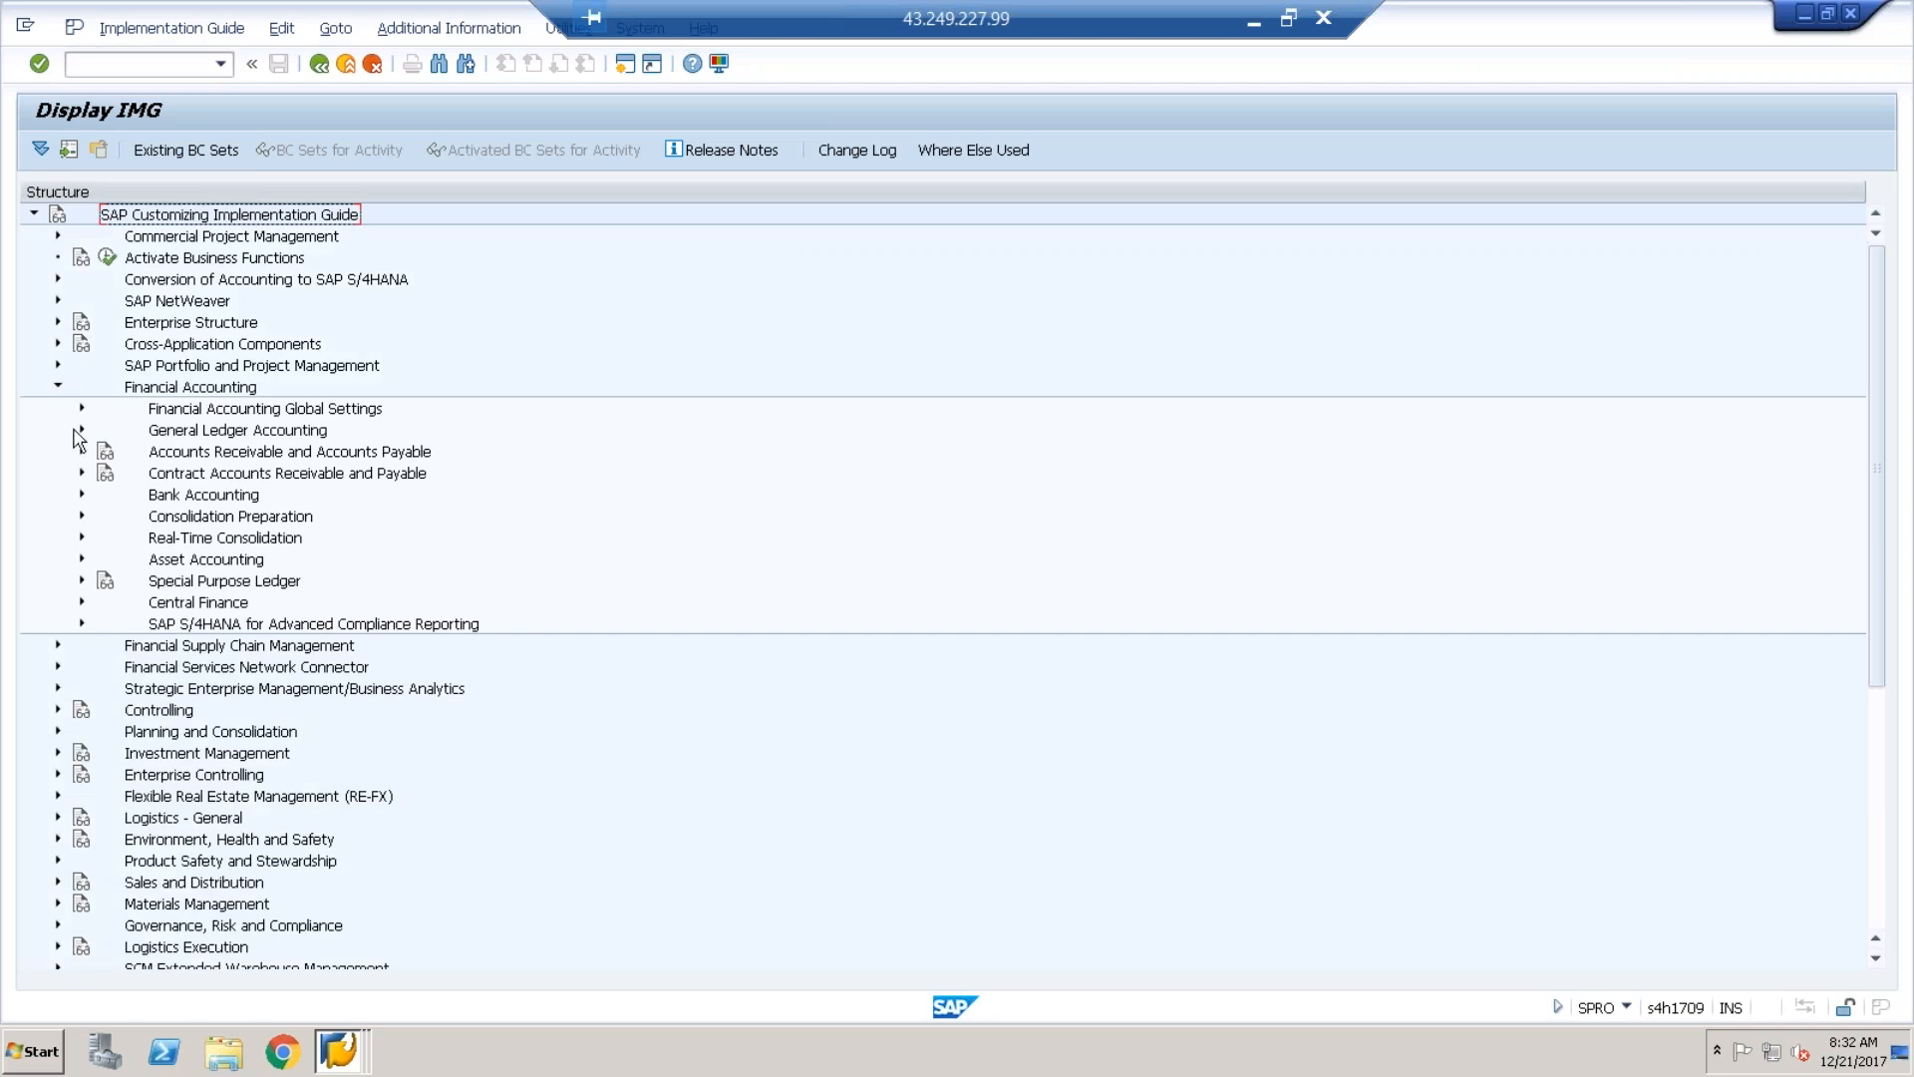
left_click(82, 429)
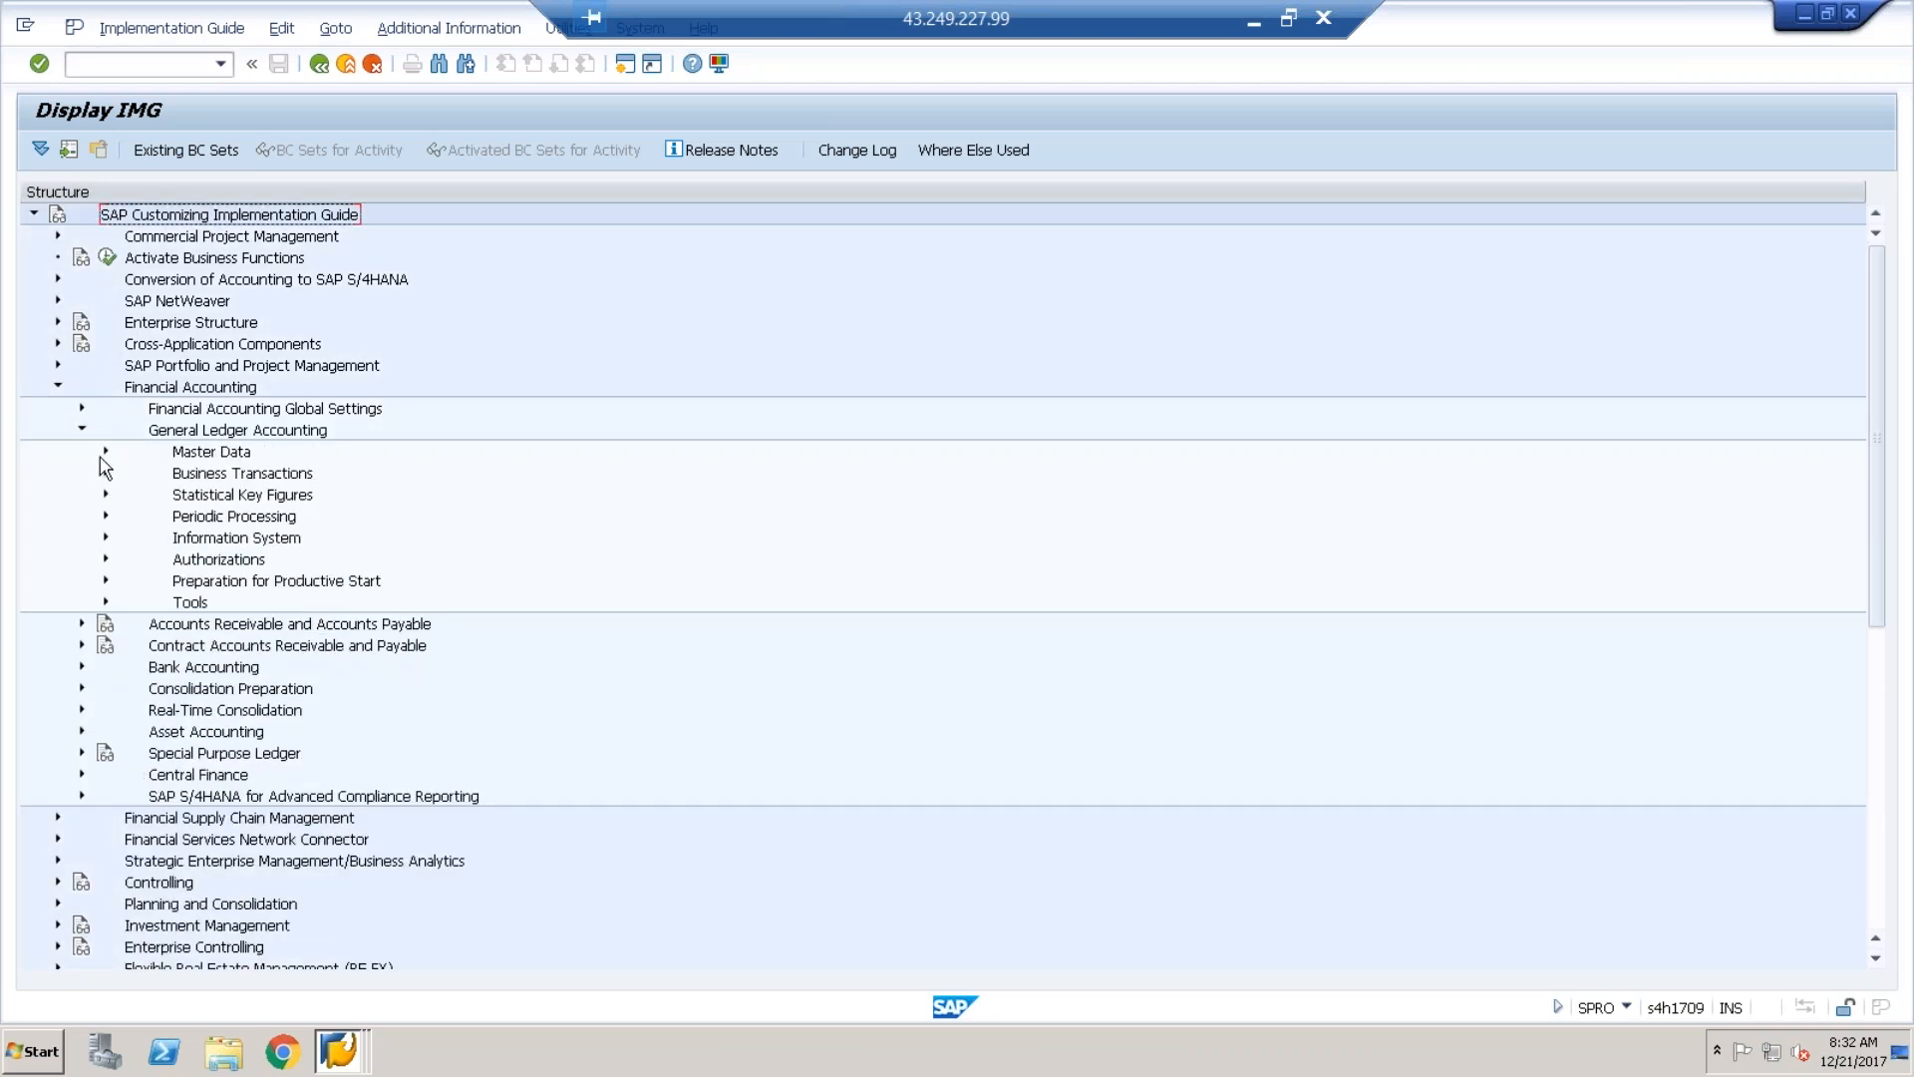
left_click(81, 408)
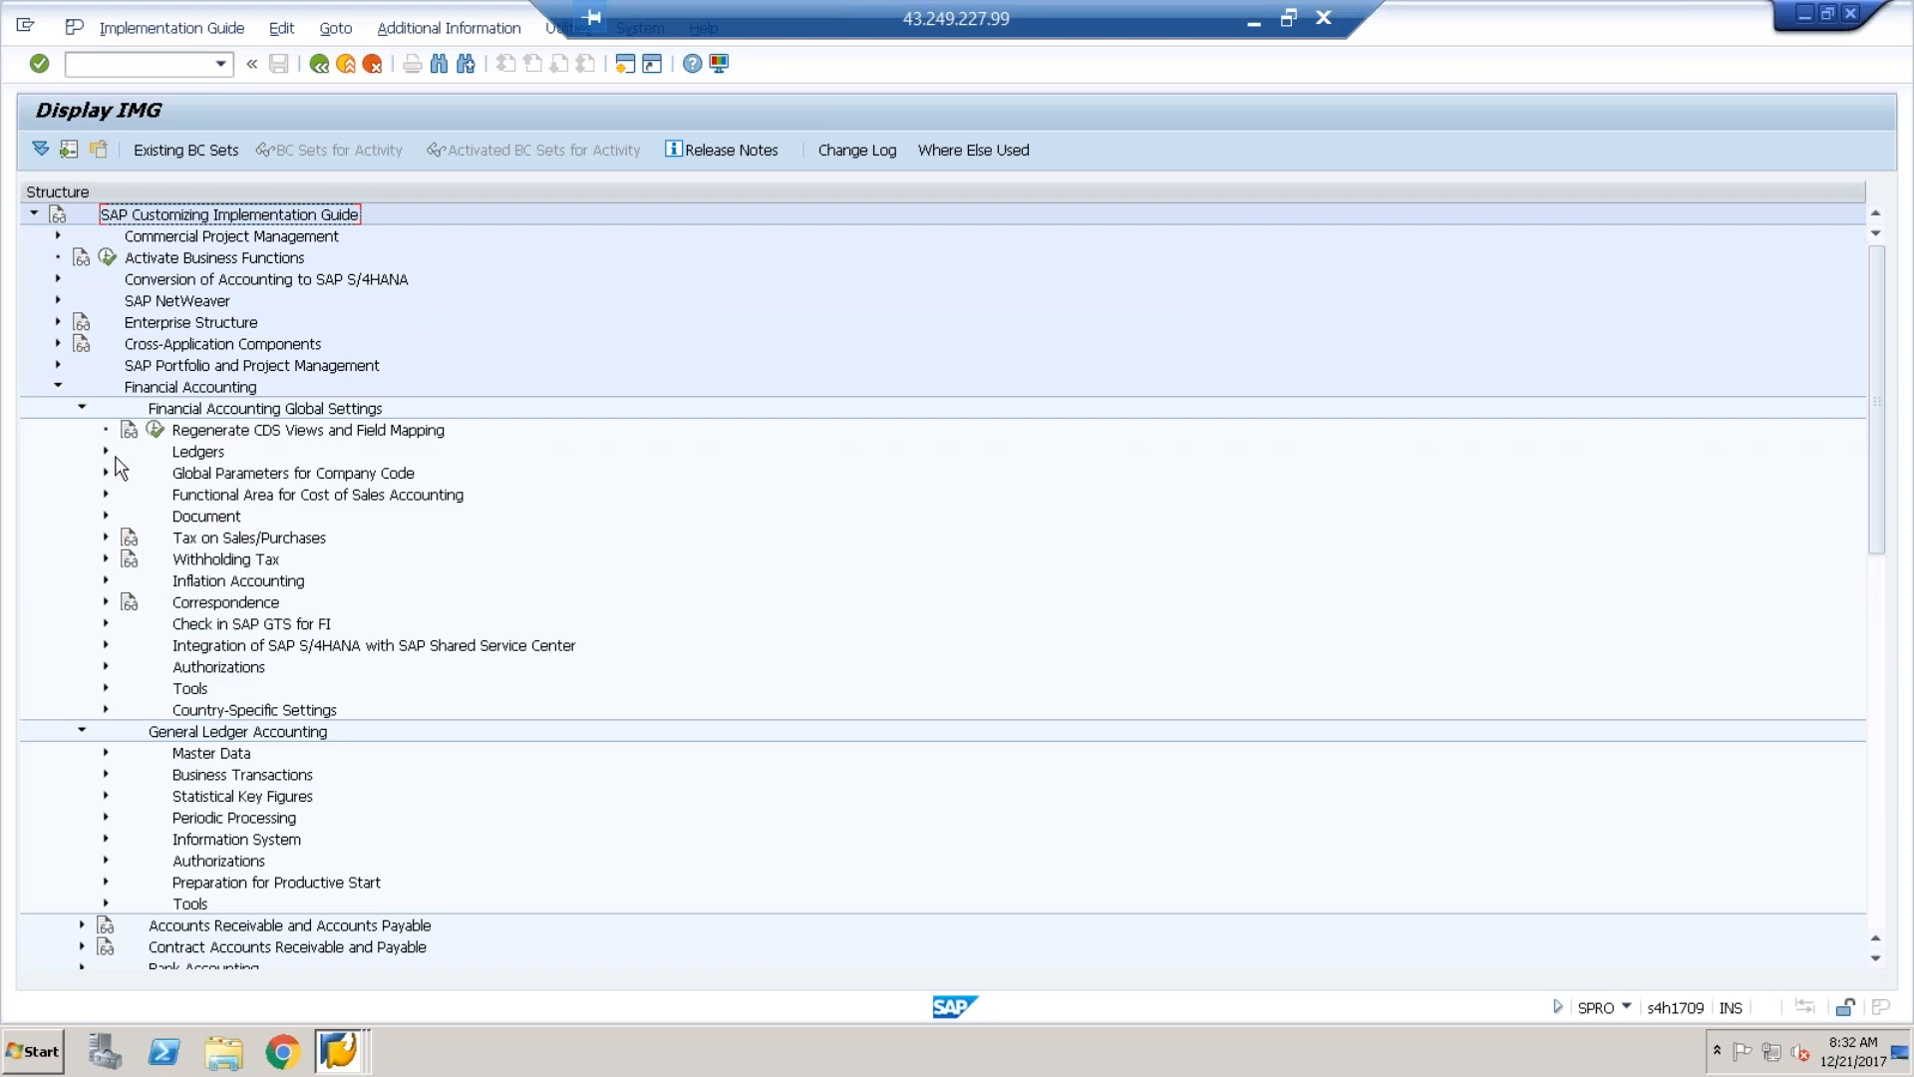
left_click(105, 451)
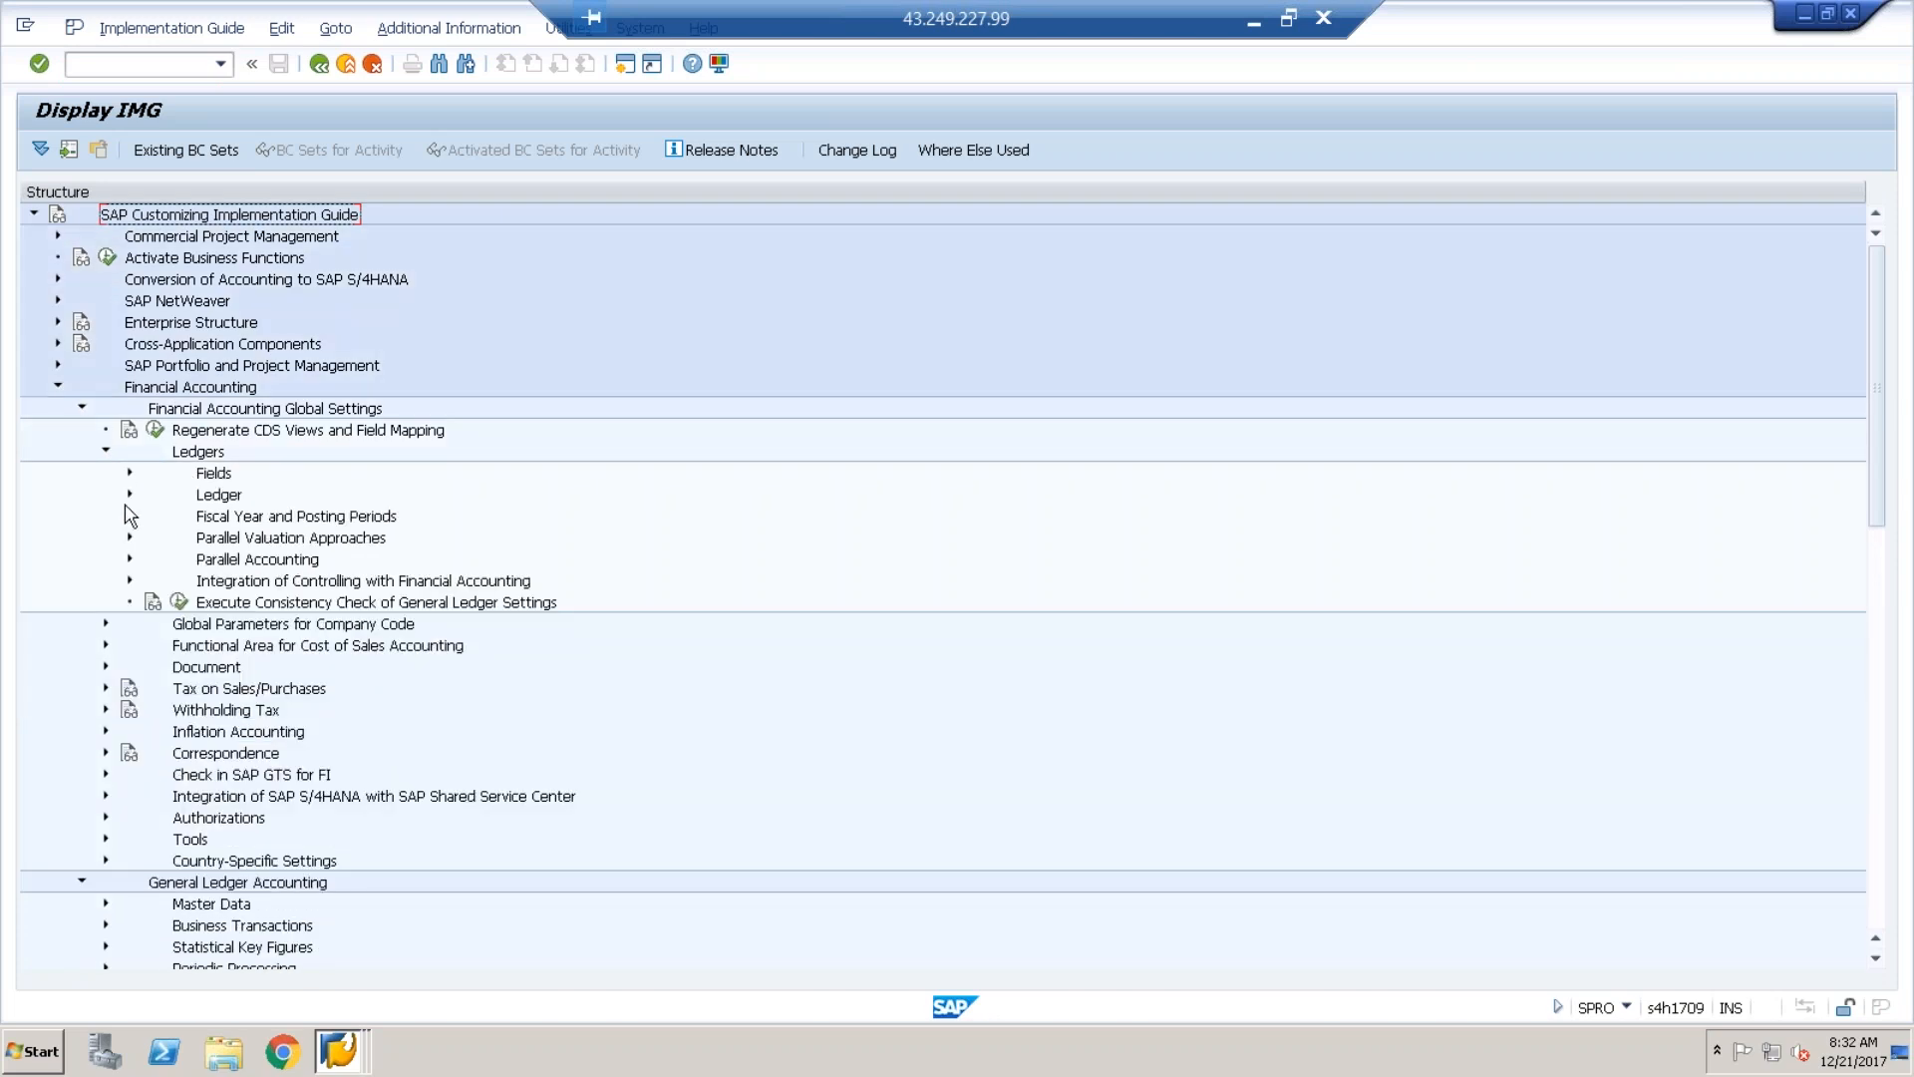
left_click(130, 494)
left_click(203, 518)
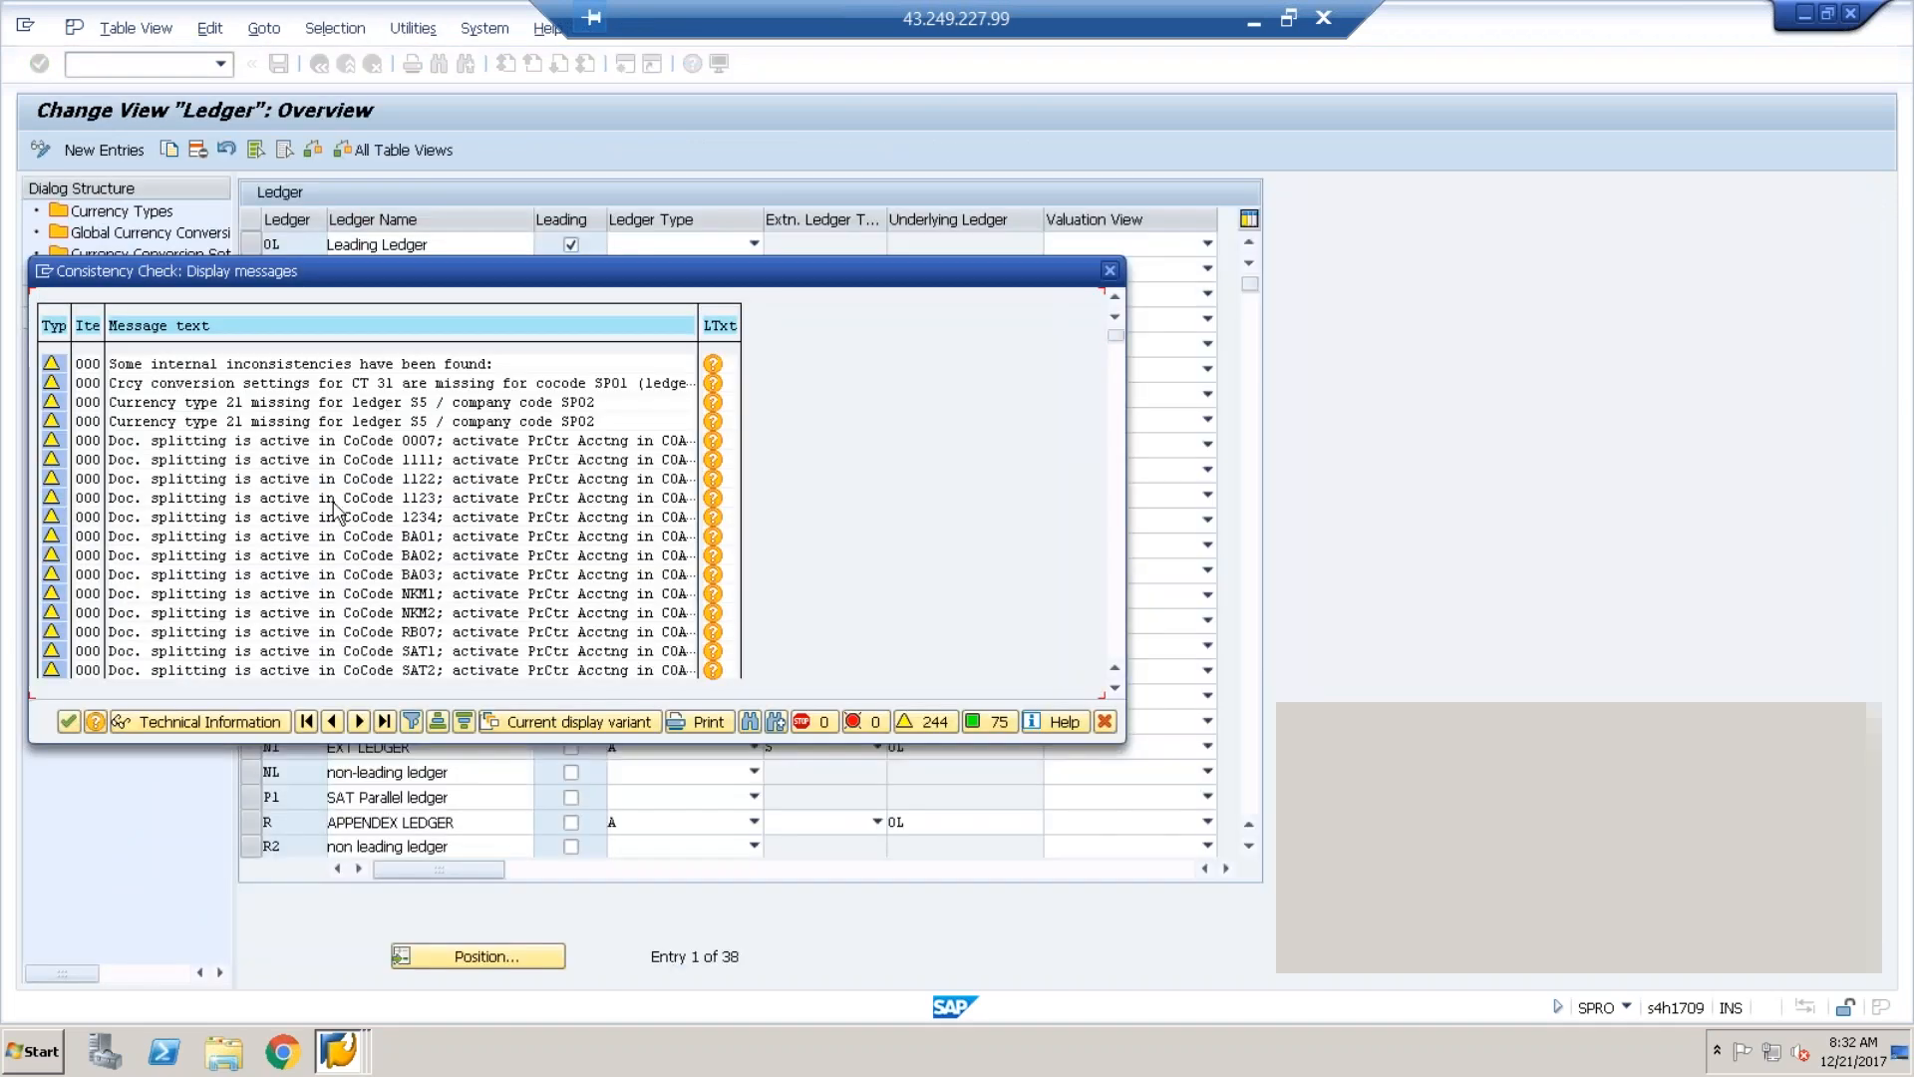
- Dismiss the consistency check messages and open the company code settings for leading ledger 0L
key("Return")
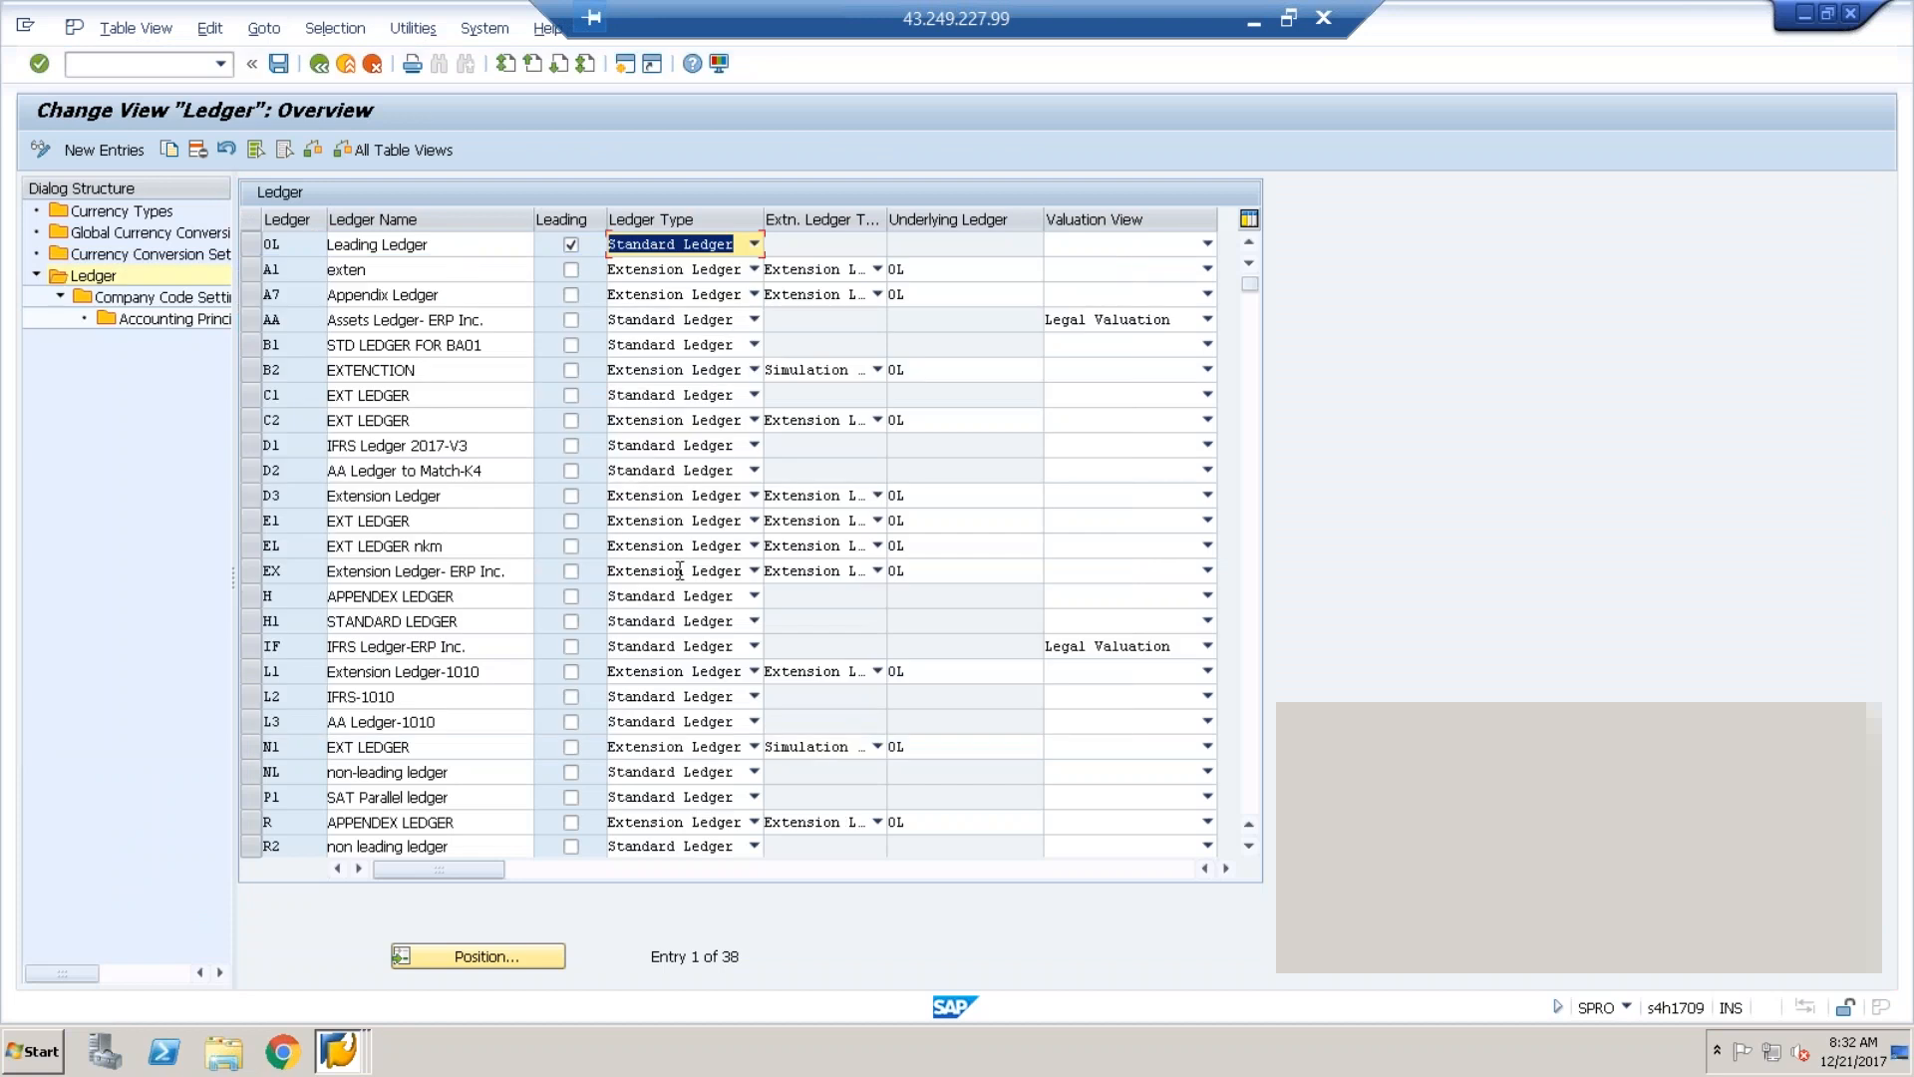
left_click(462, 959)
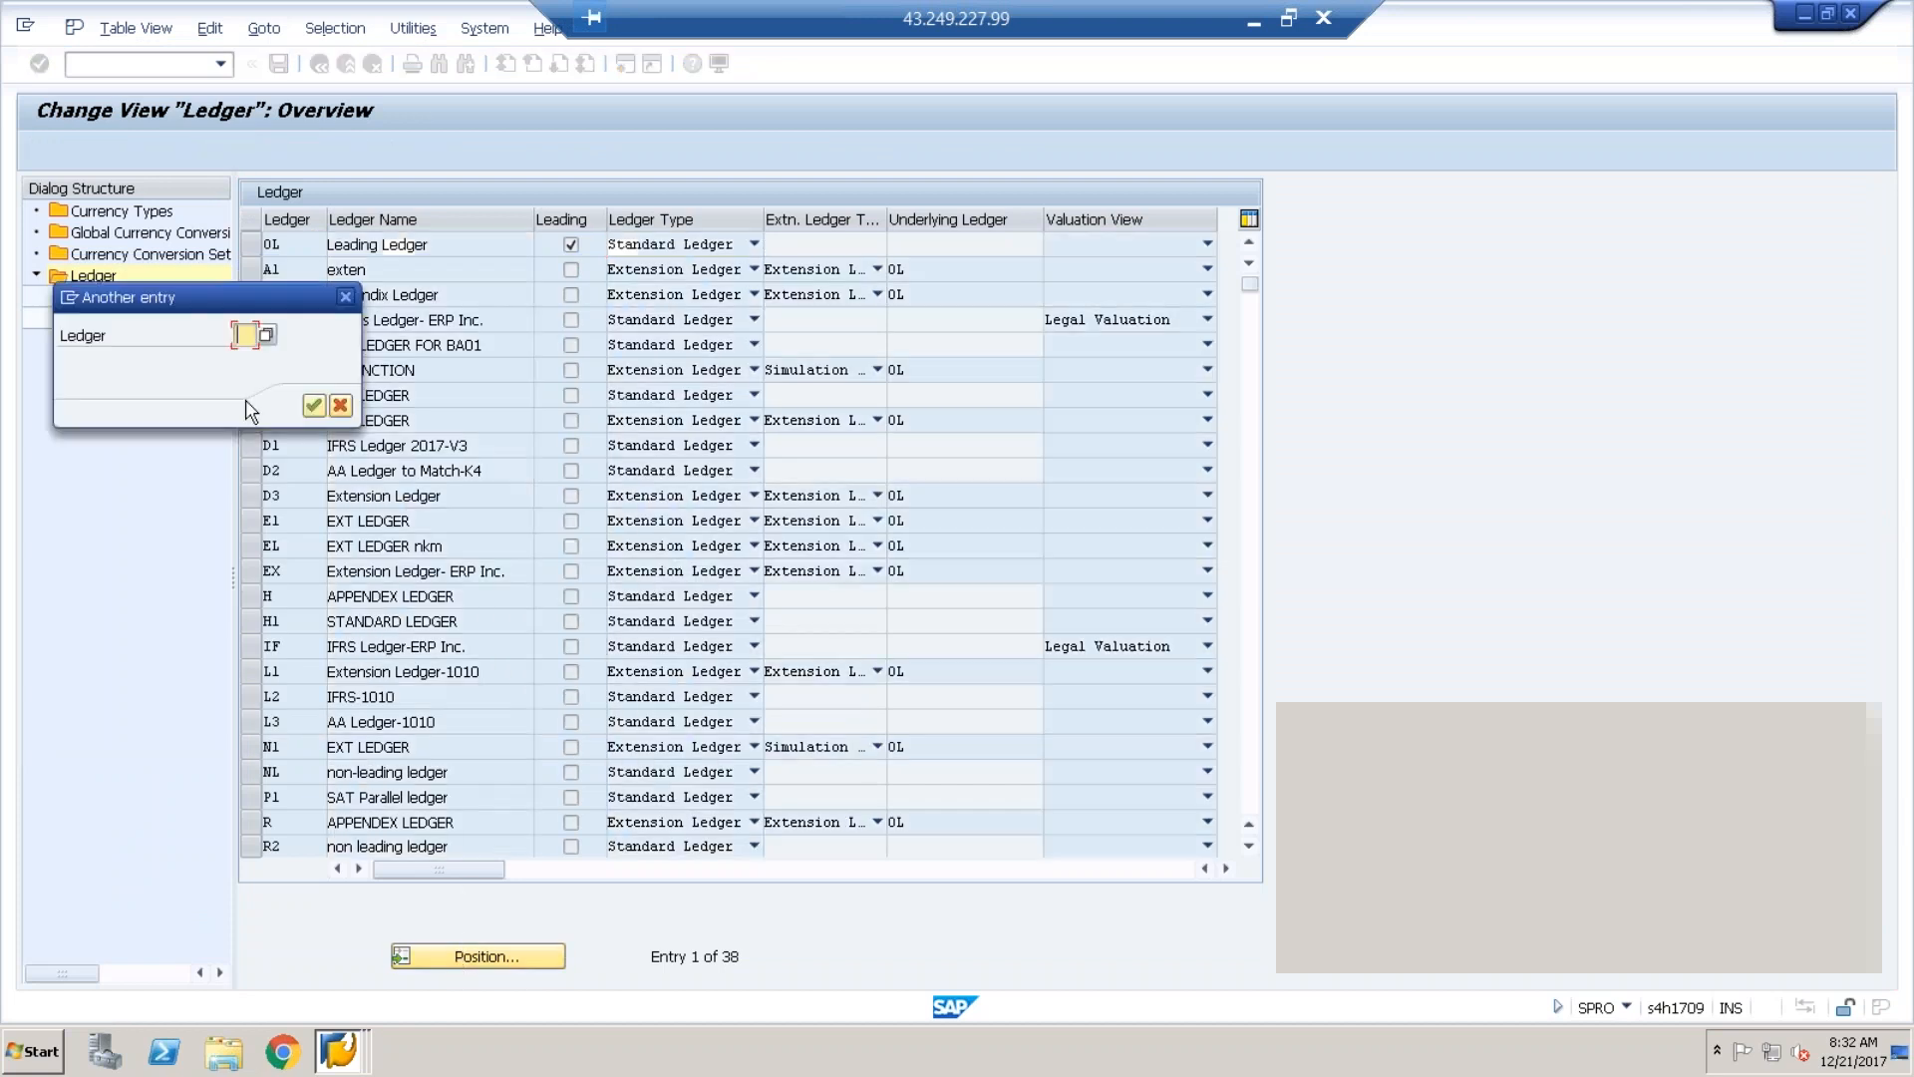
left_click(345, 297)
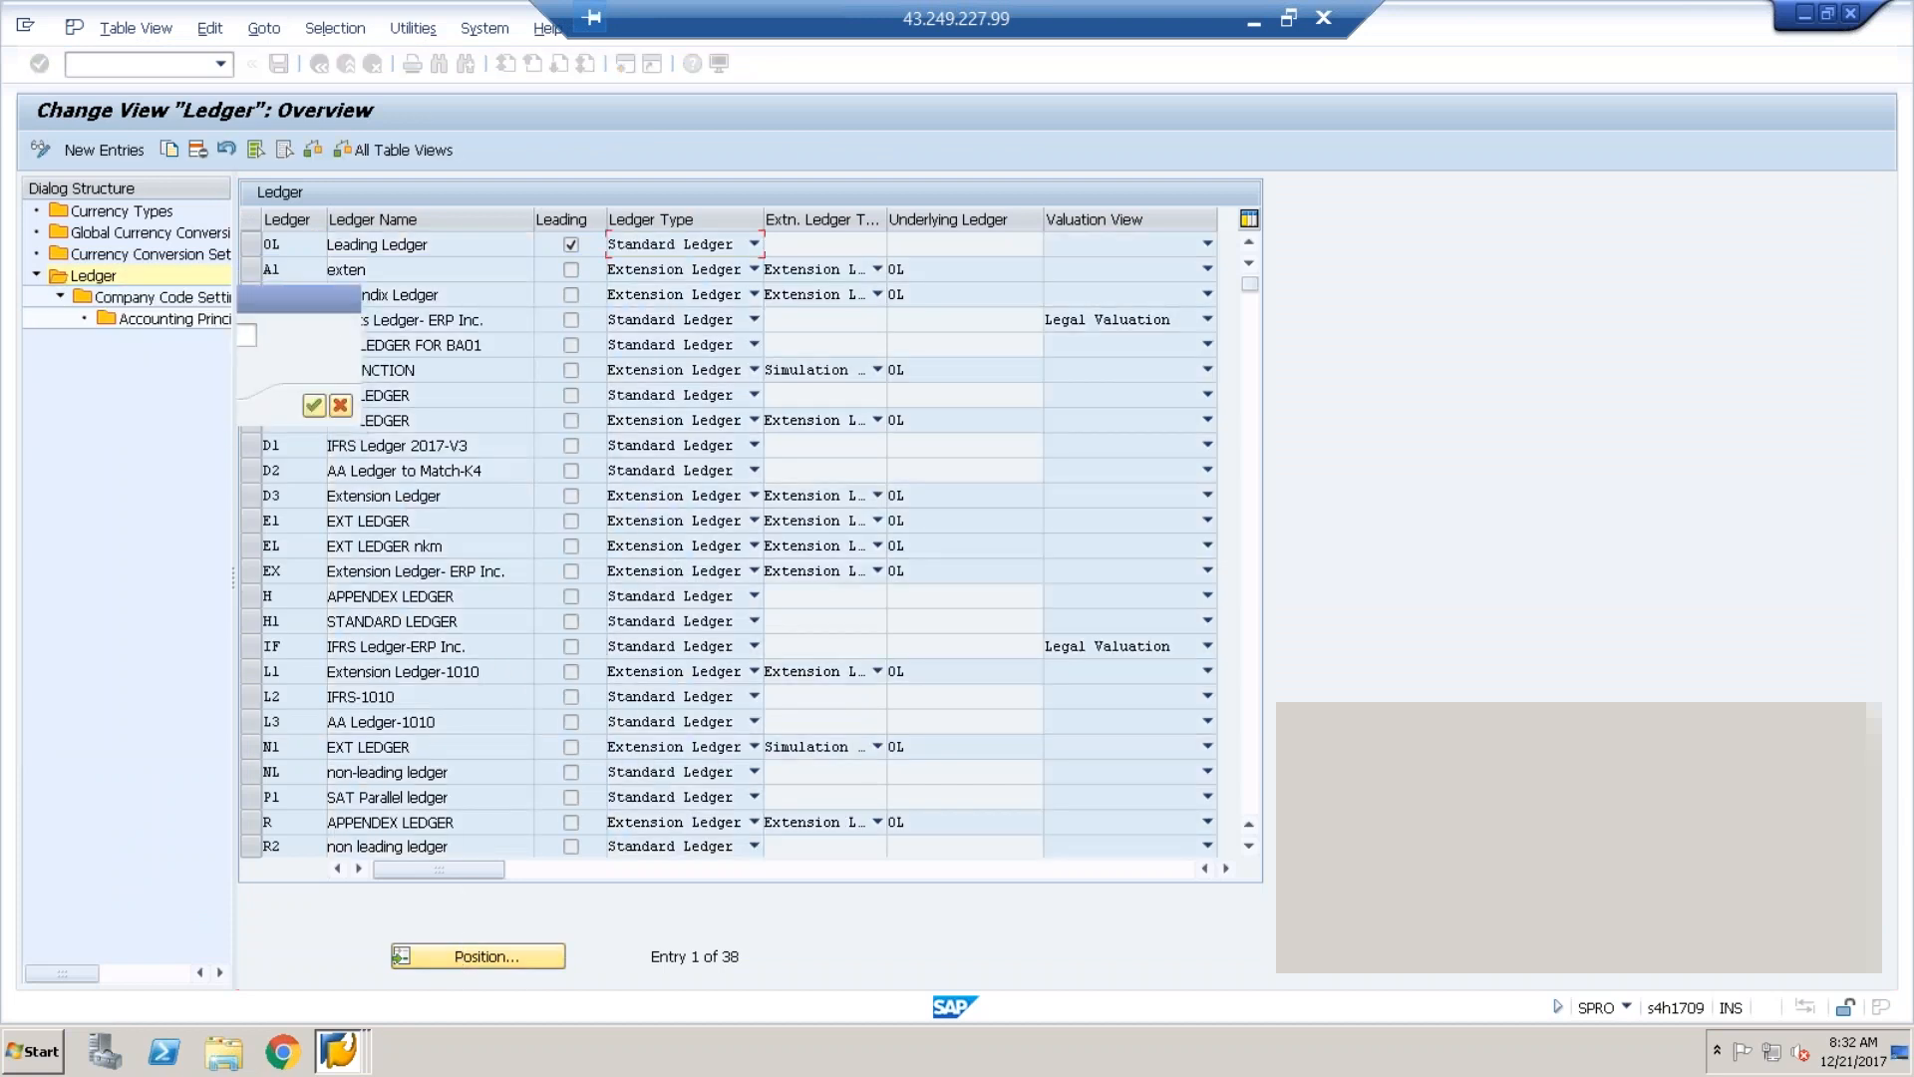
double_click(161, 297)
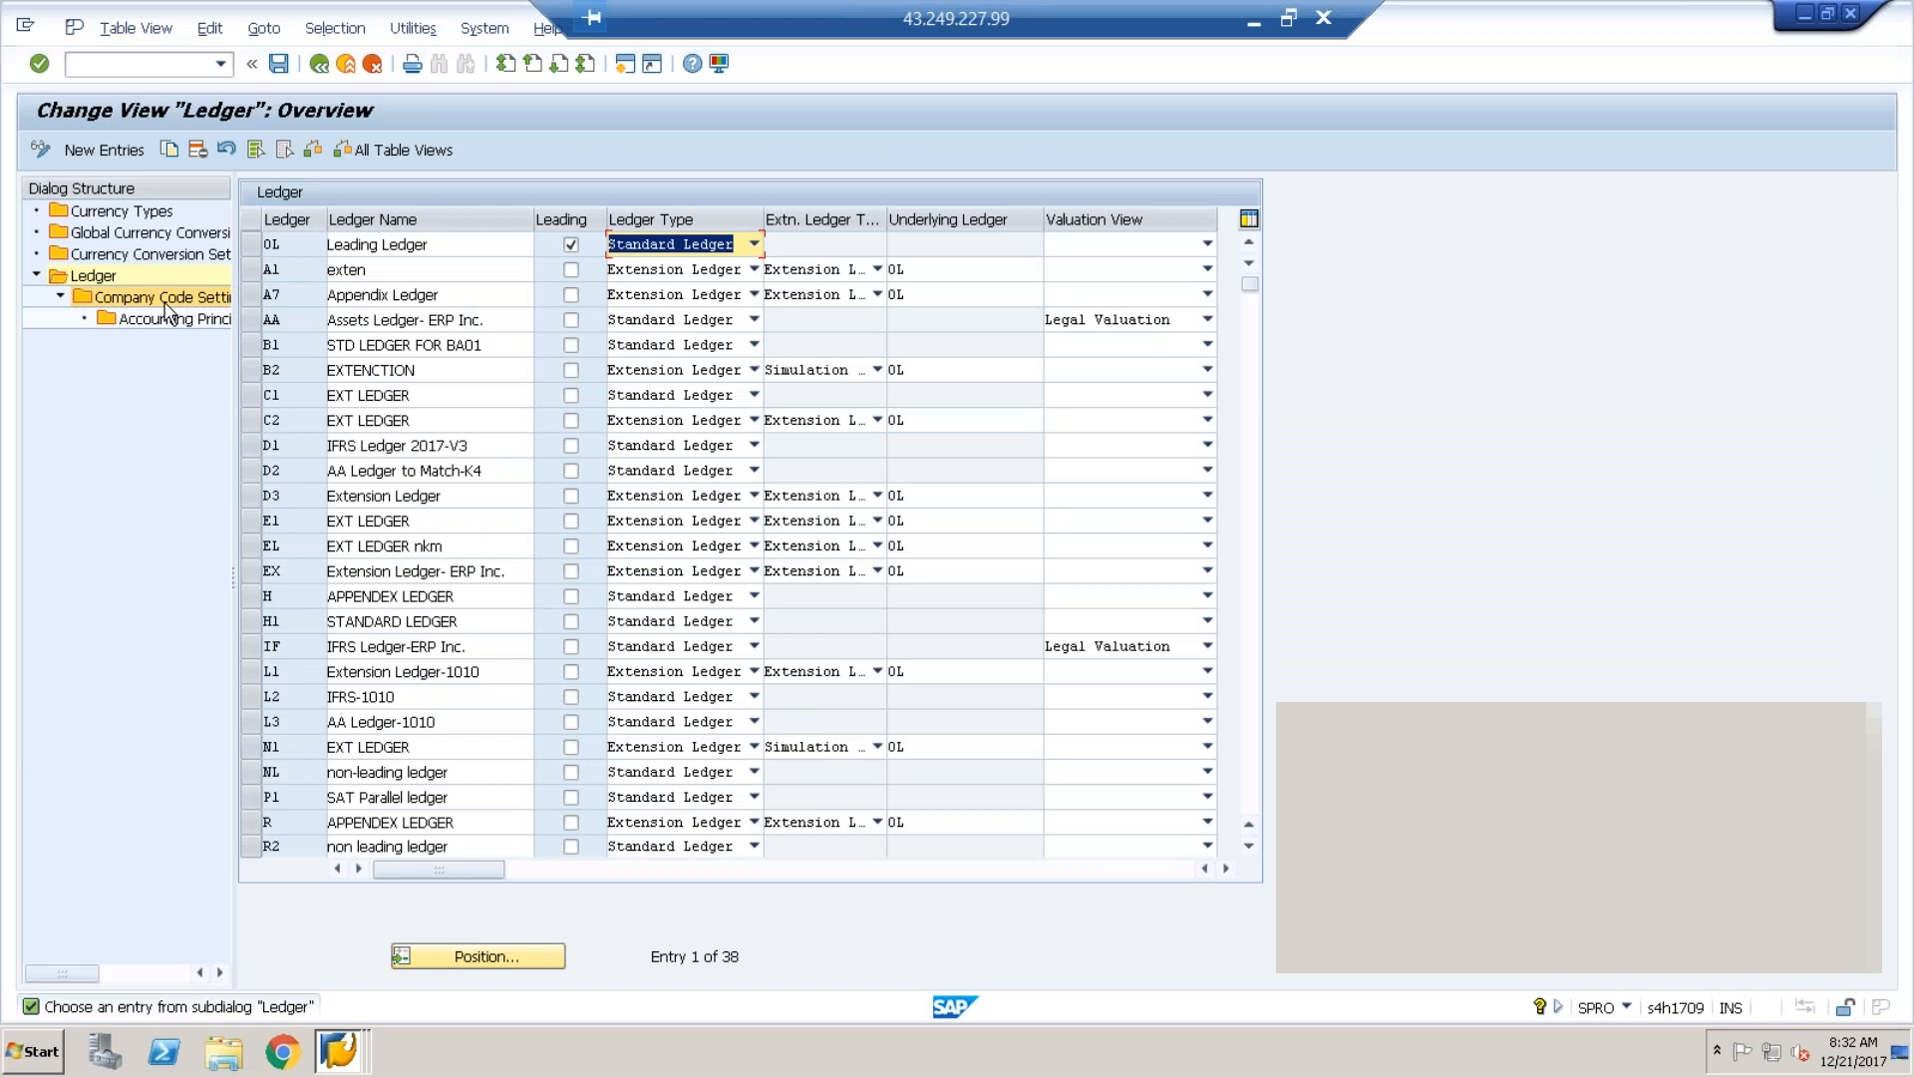
left_click(251, 246)
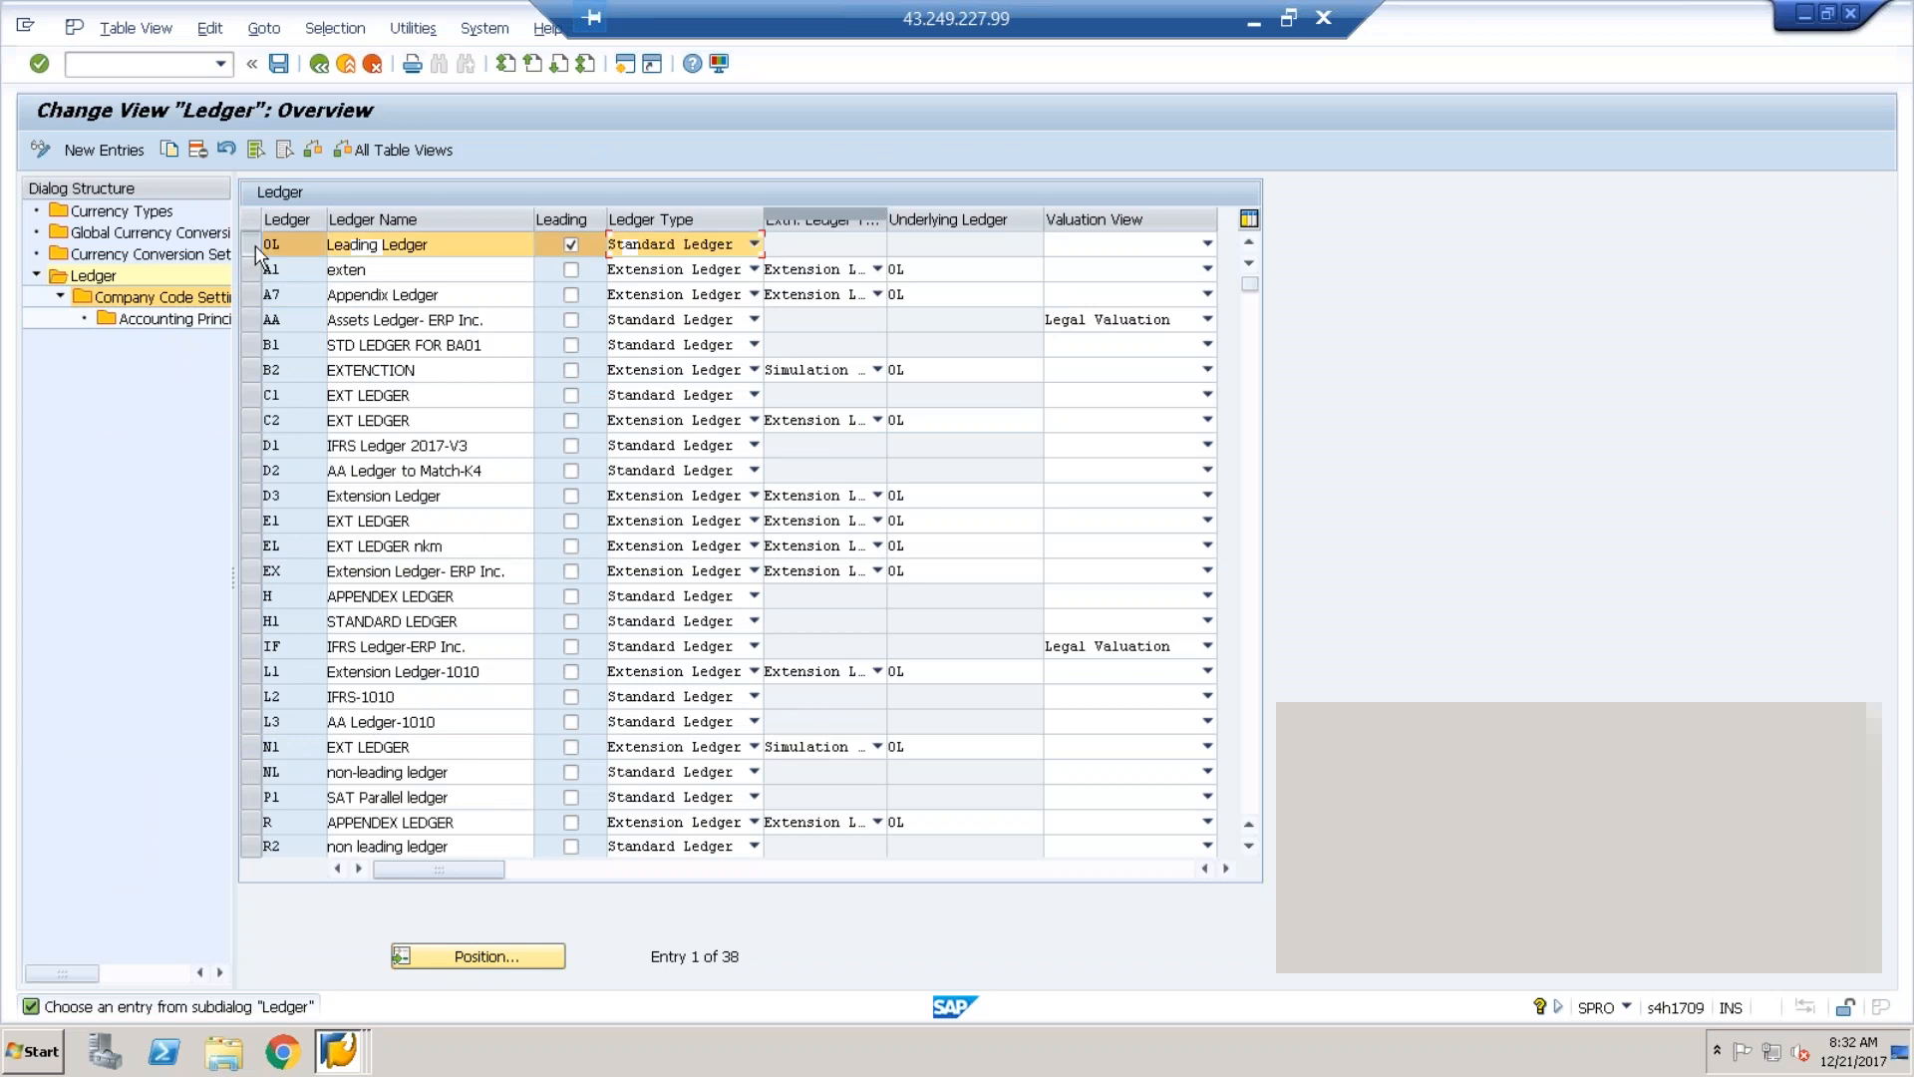
double_click(179, 304)
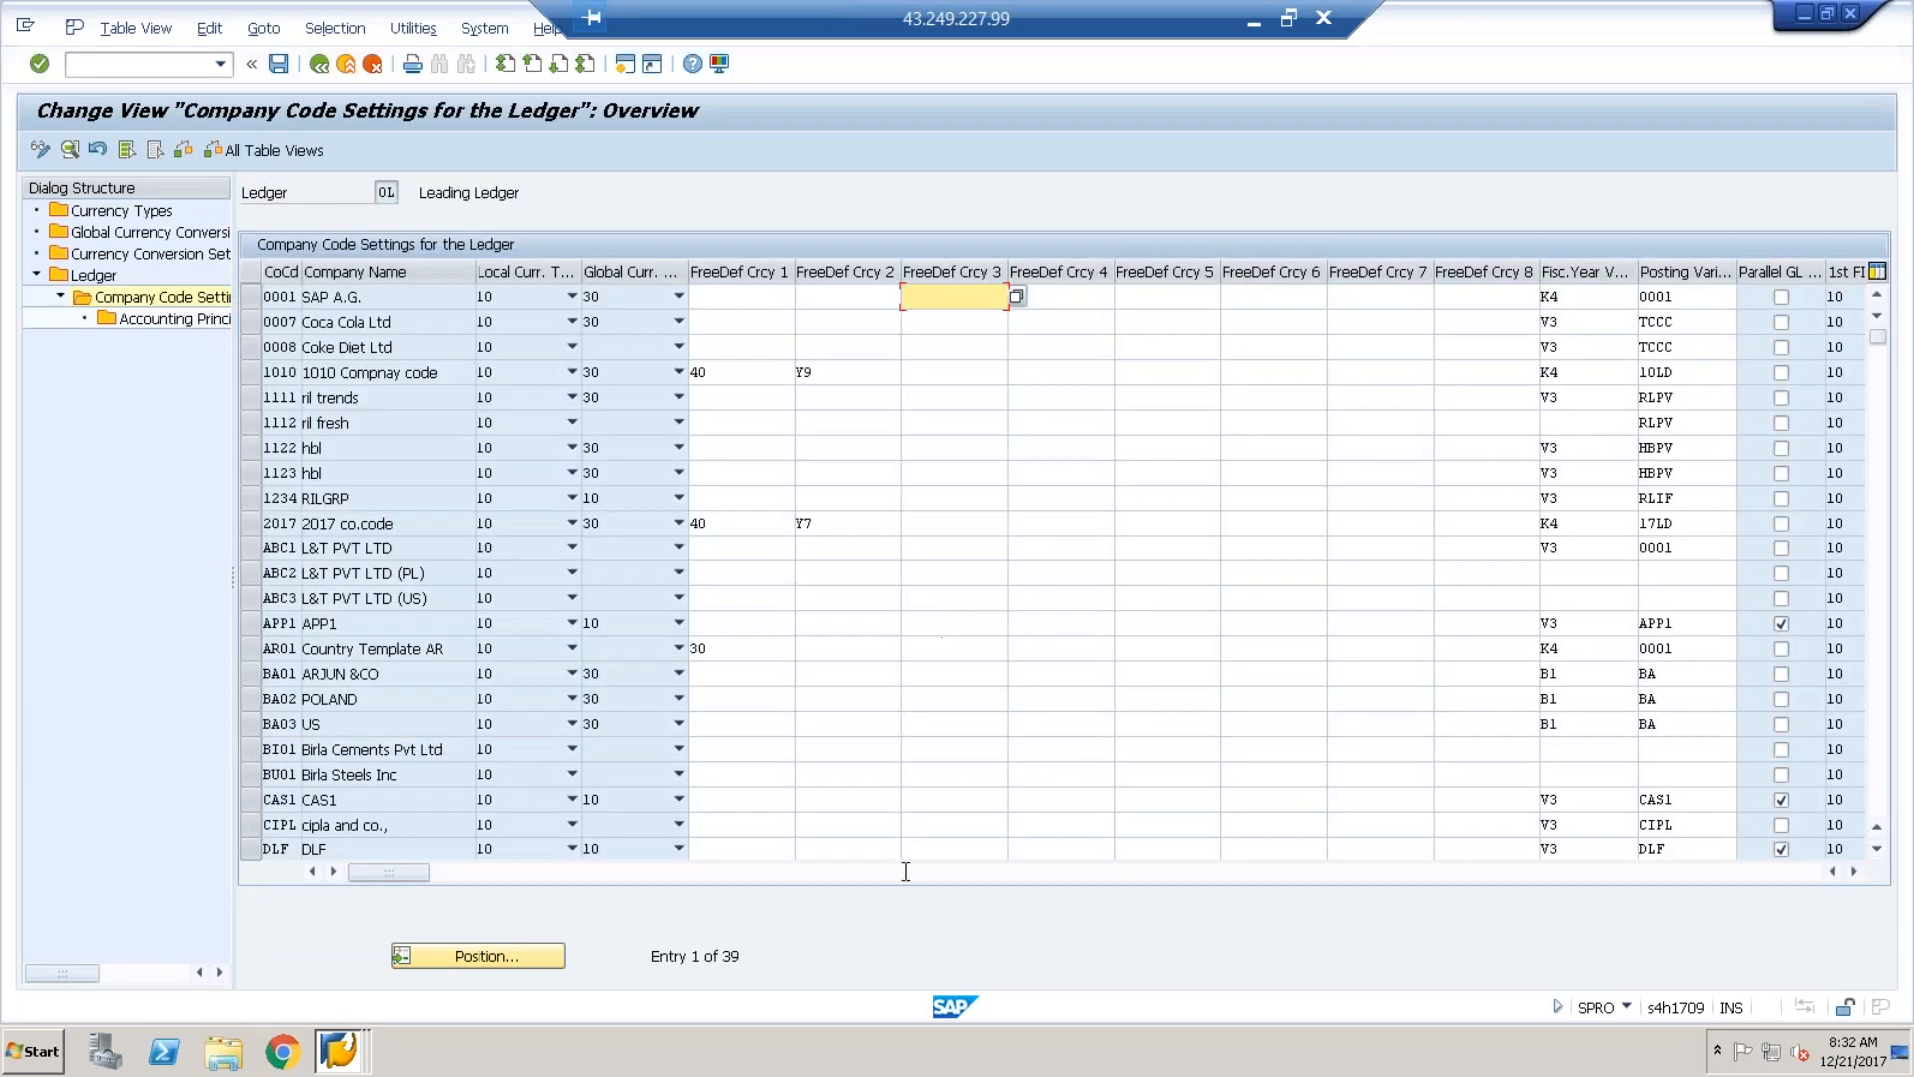
- Position the company code settings list of the ledger at company code RB05
left_click(484, 964)
type("rb0")
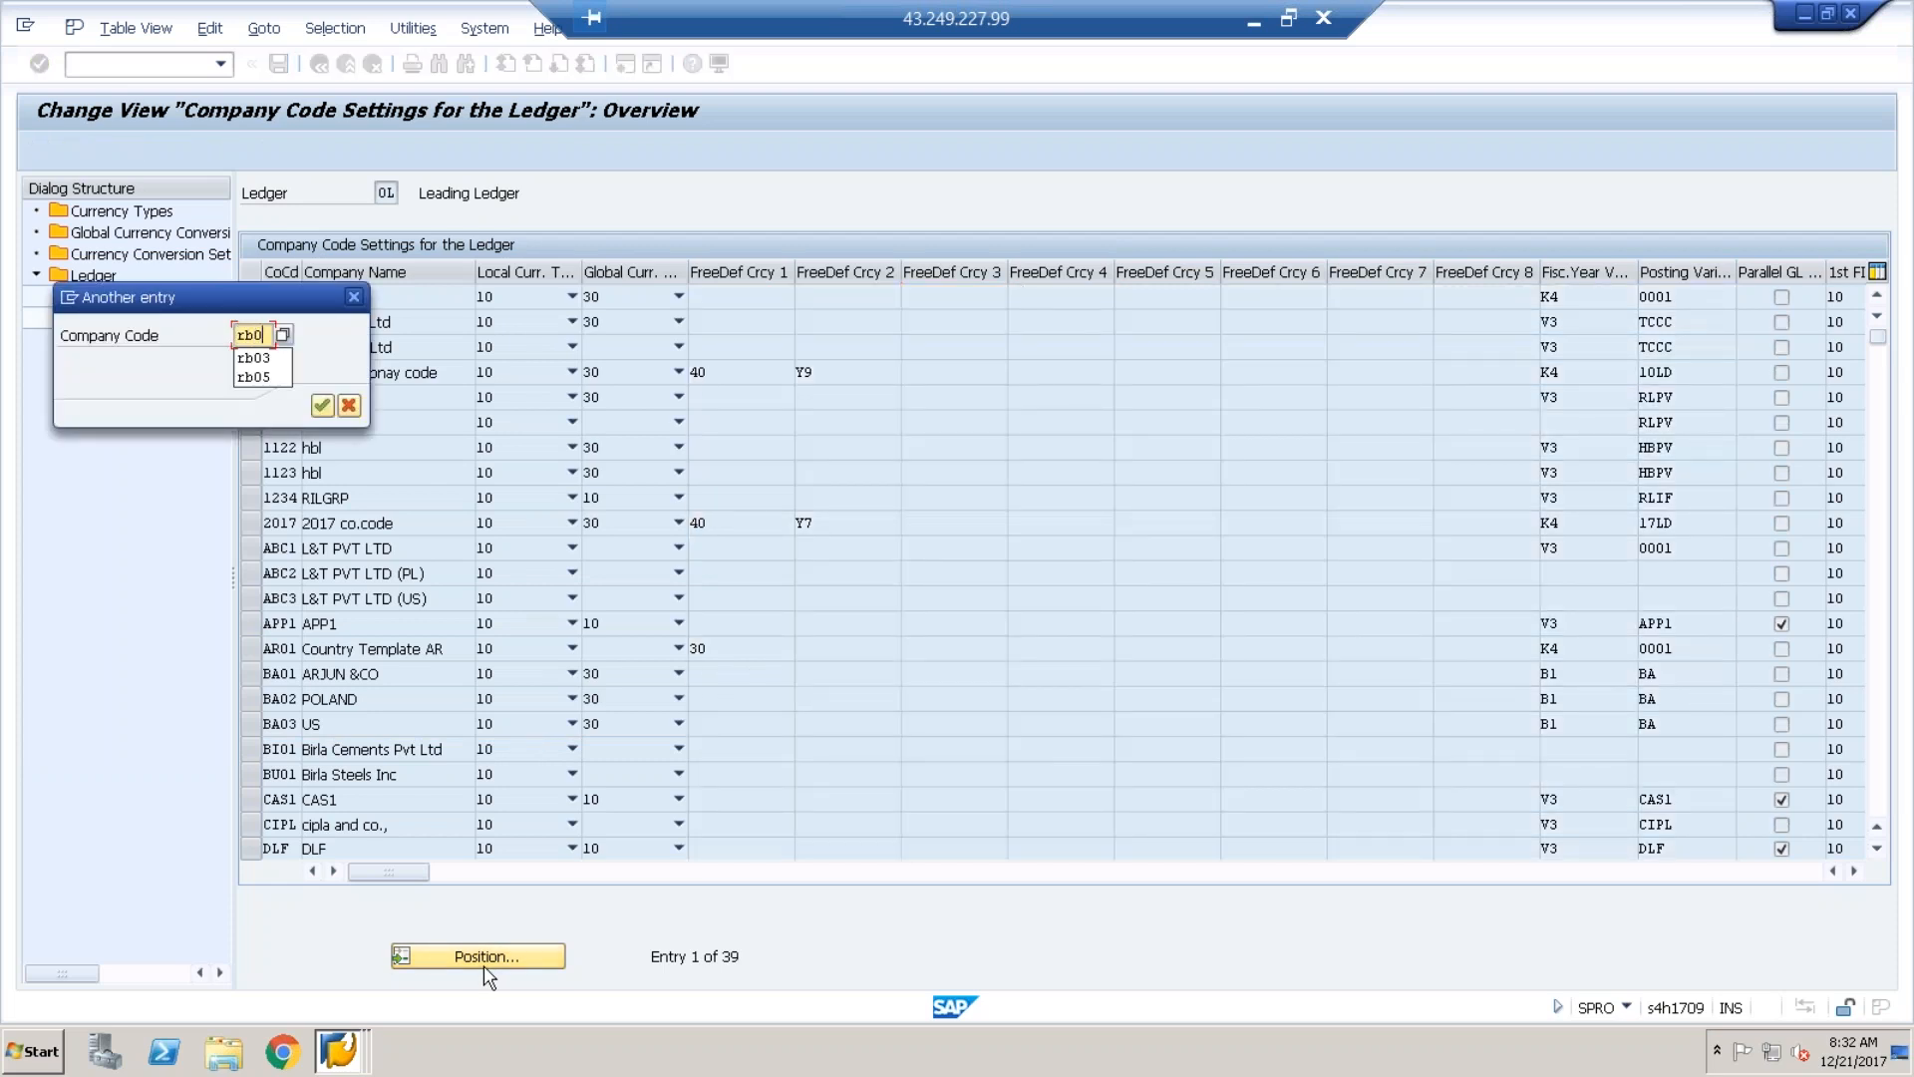
type("5")
key("Return")
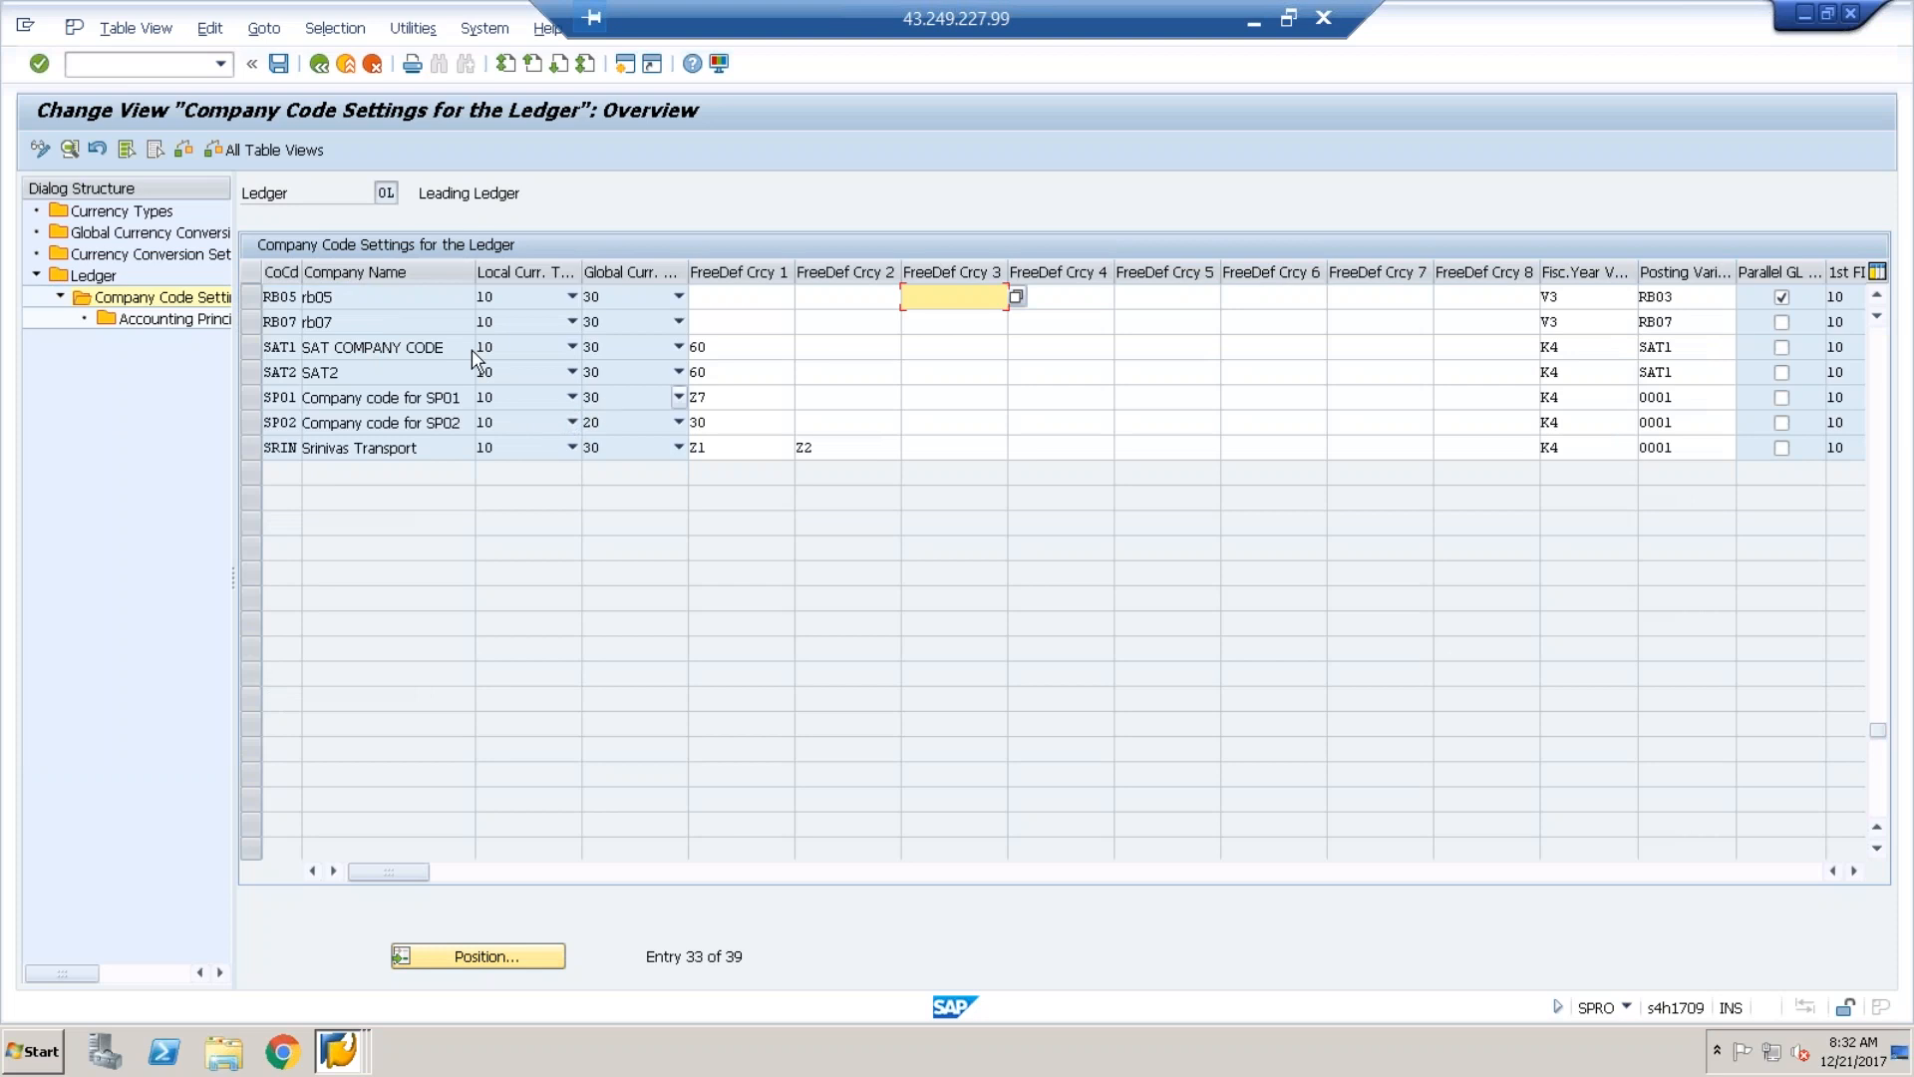
- Open the Currency Types overview, dismiss its consistency check, and widen the Description column to show the full texts
double_click(171, 212)
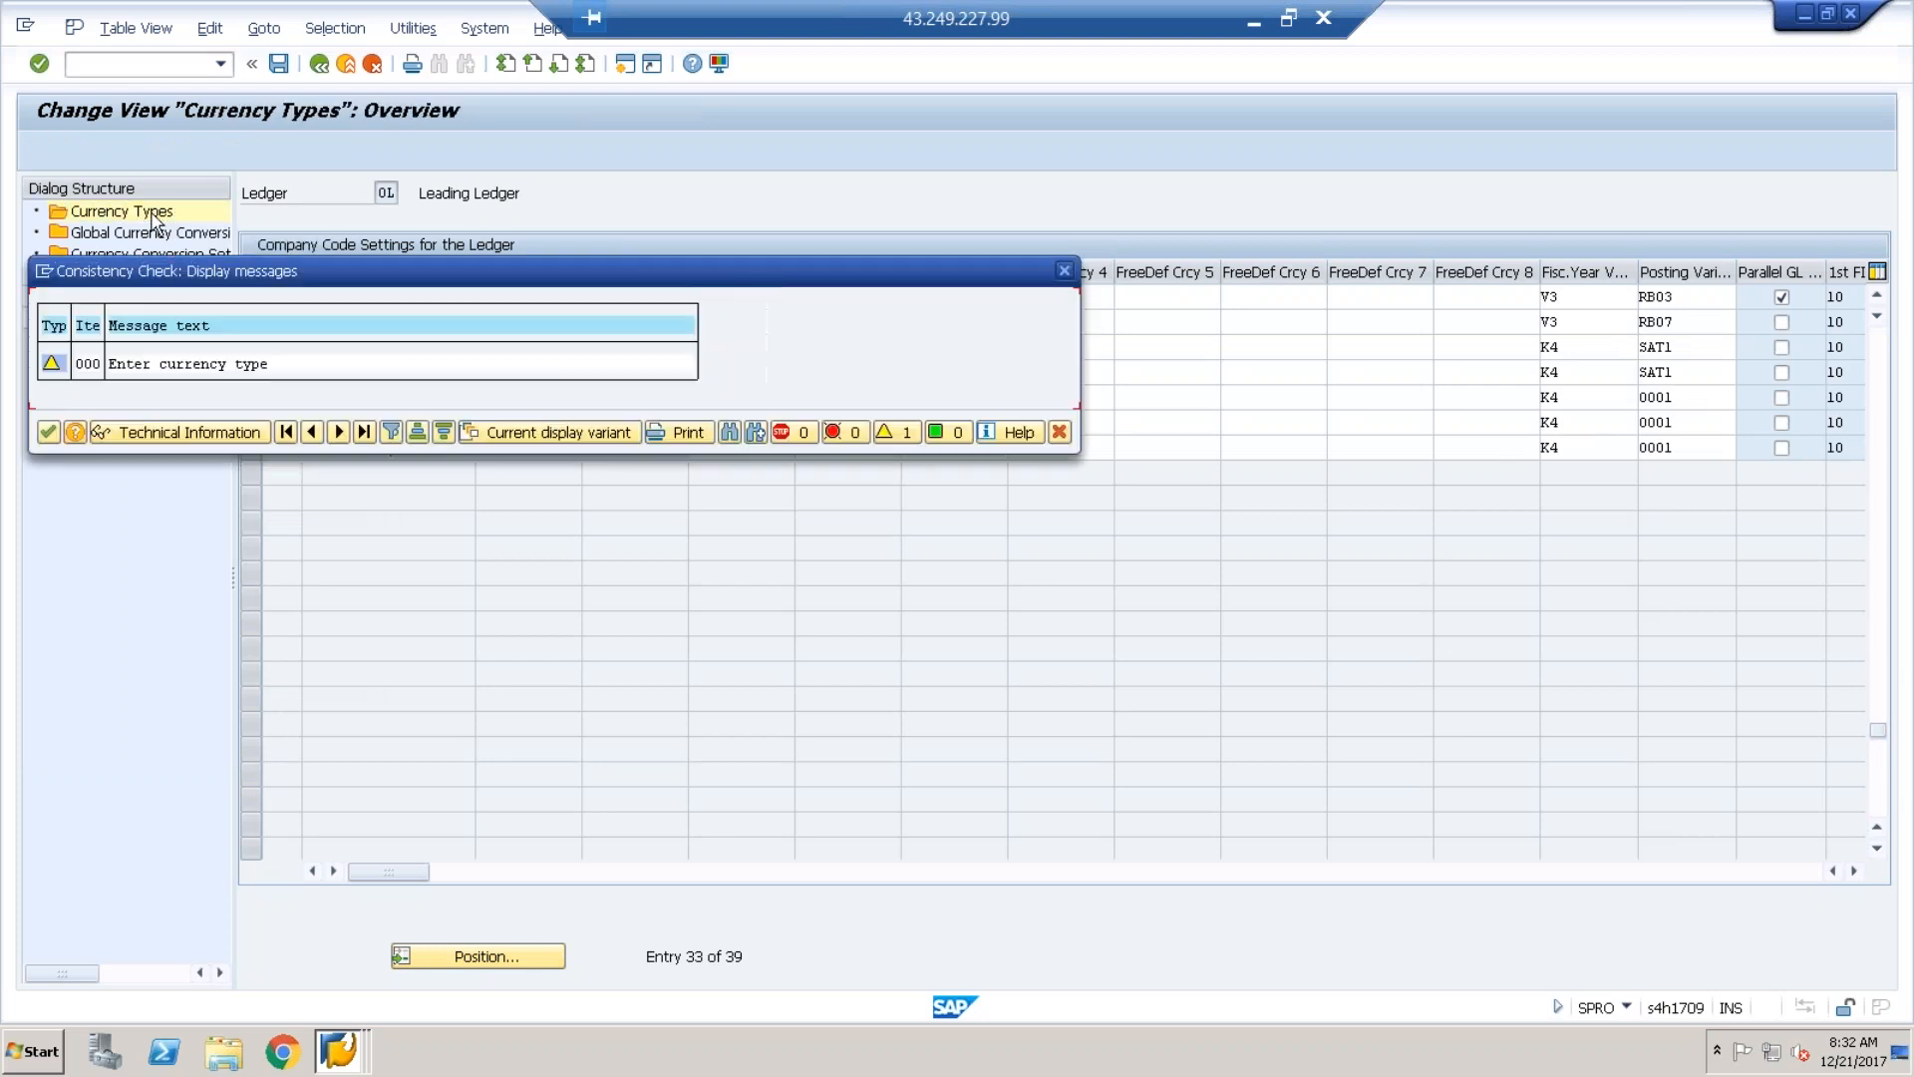
key("Return")
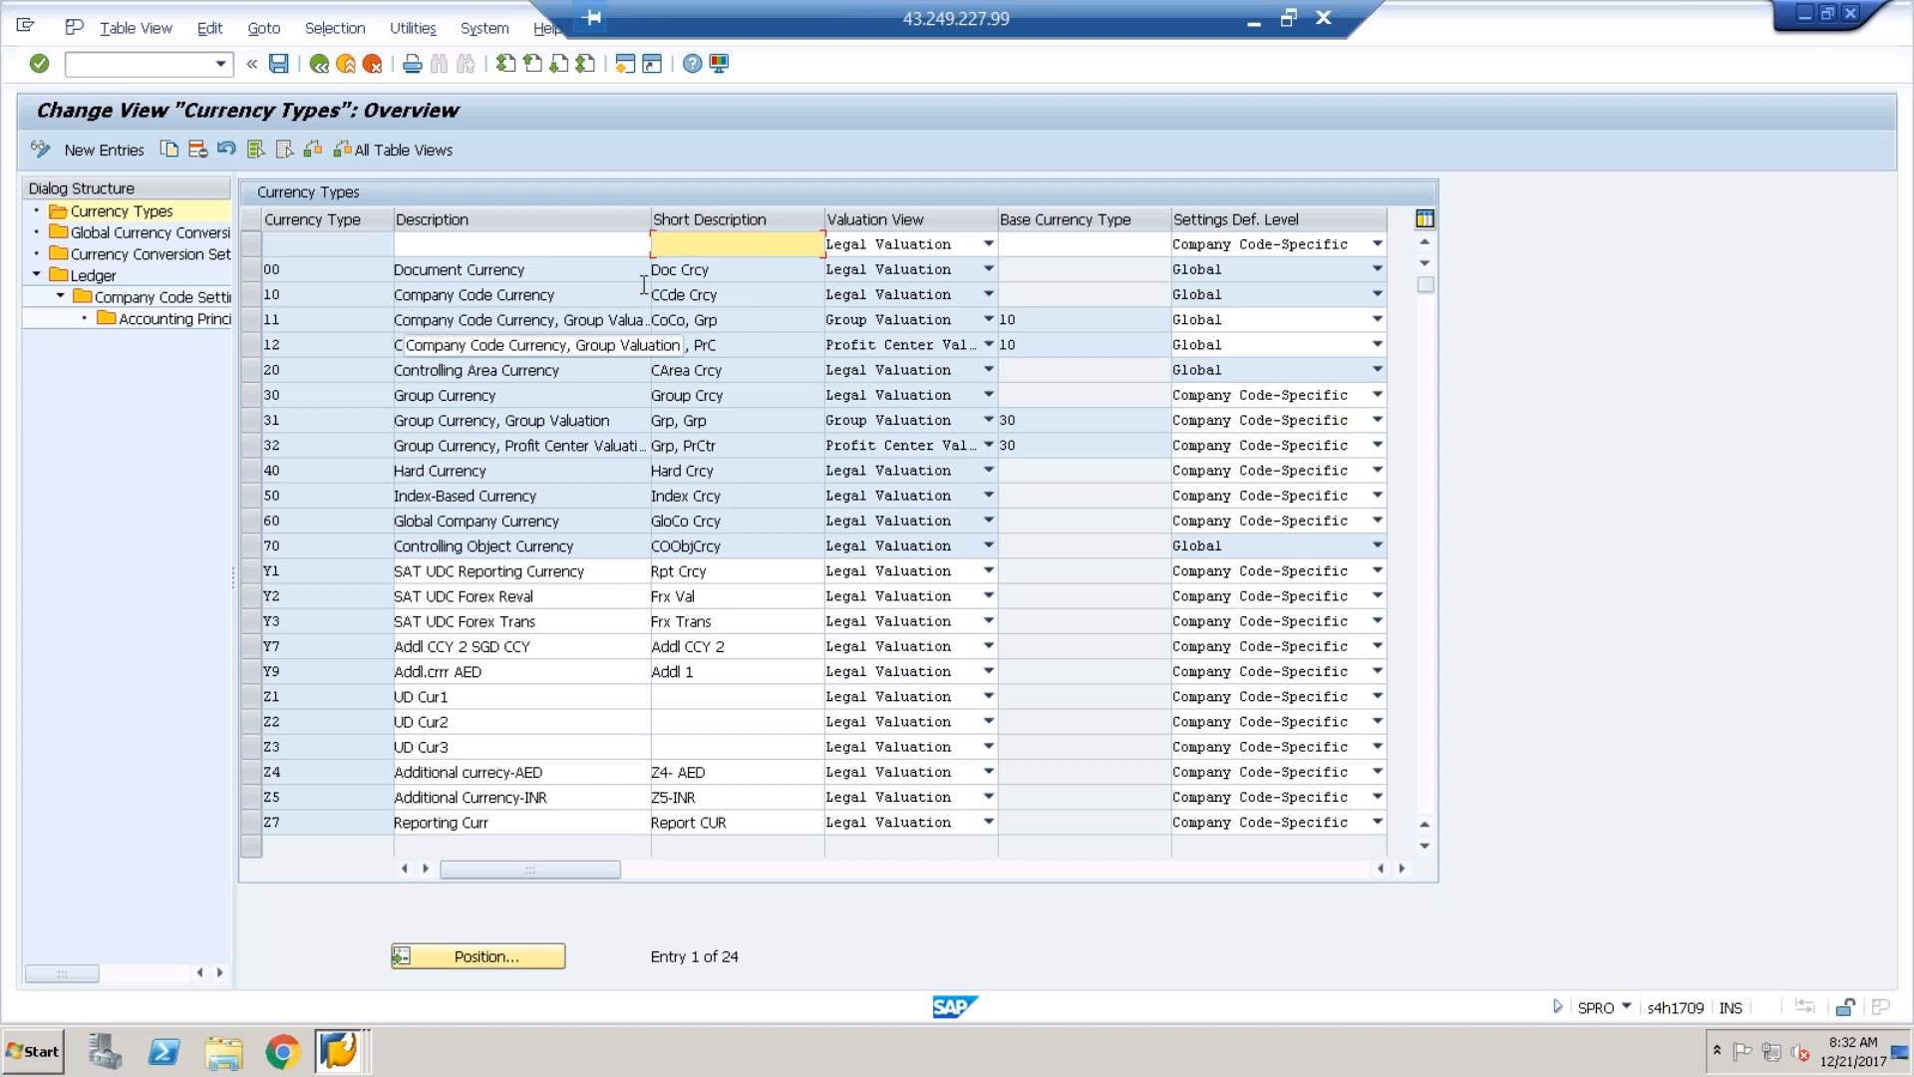
left_click_drag(648, 228, 715, 230)
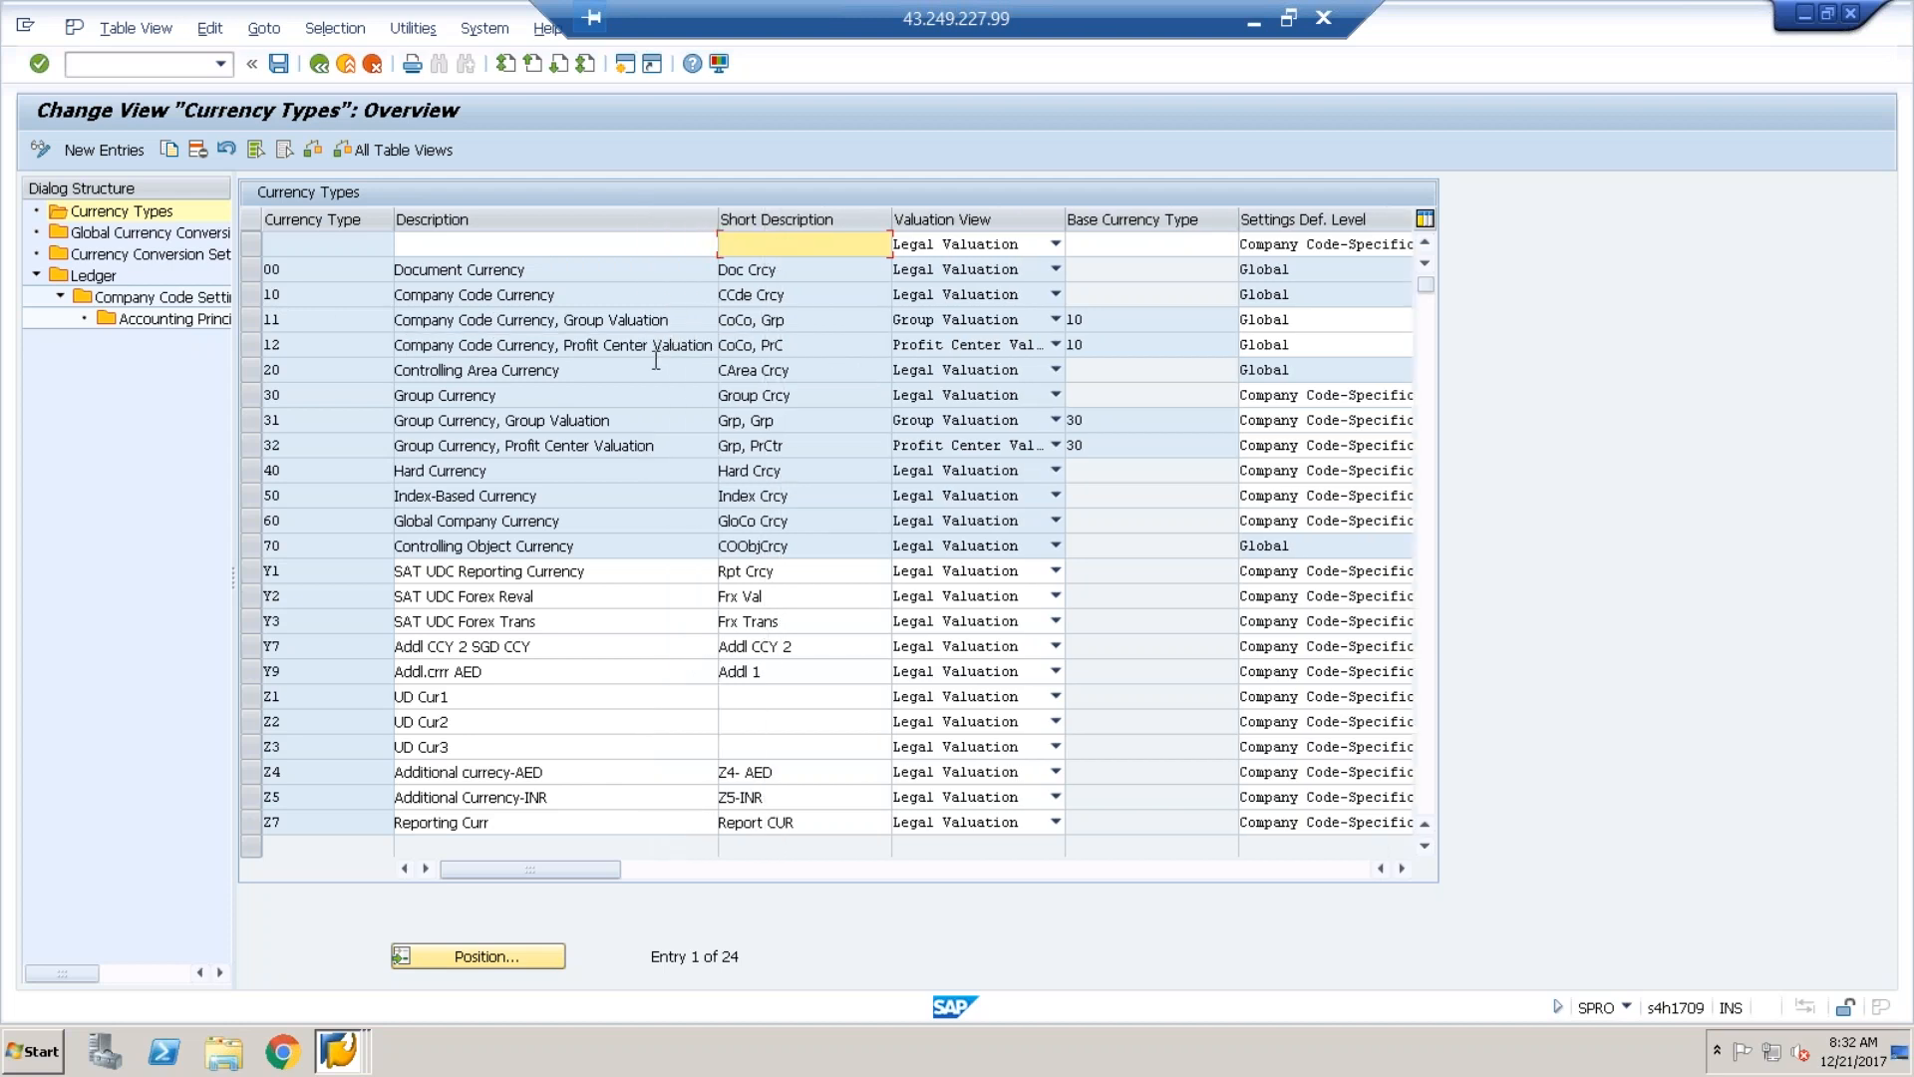